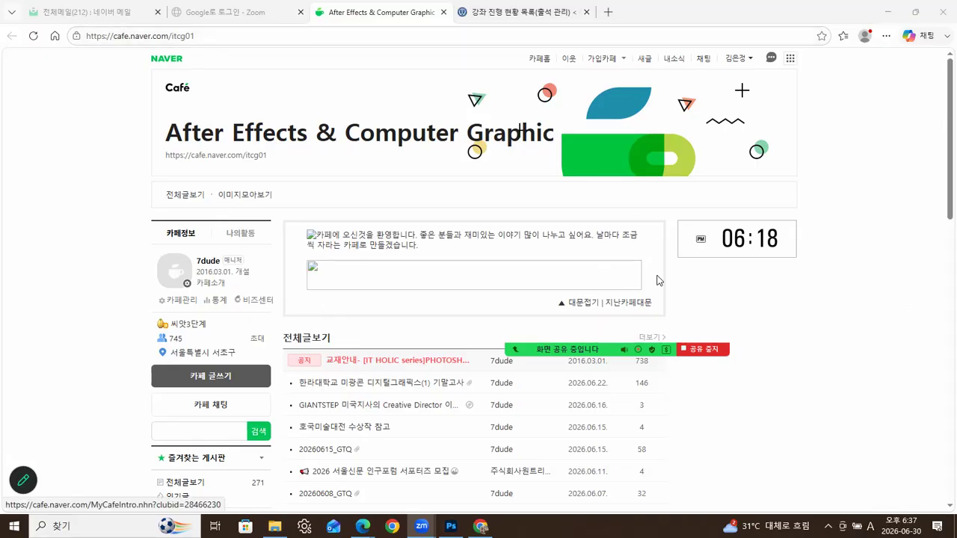
- Bring the cafe browser forward, then minimize everything to show the Windows desktop
click(801, 325)
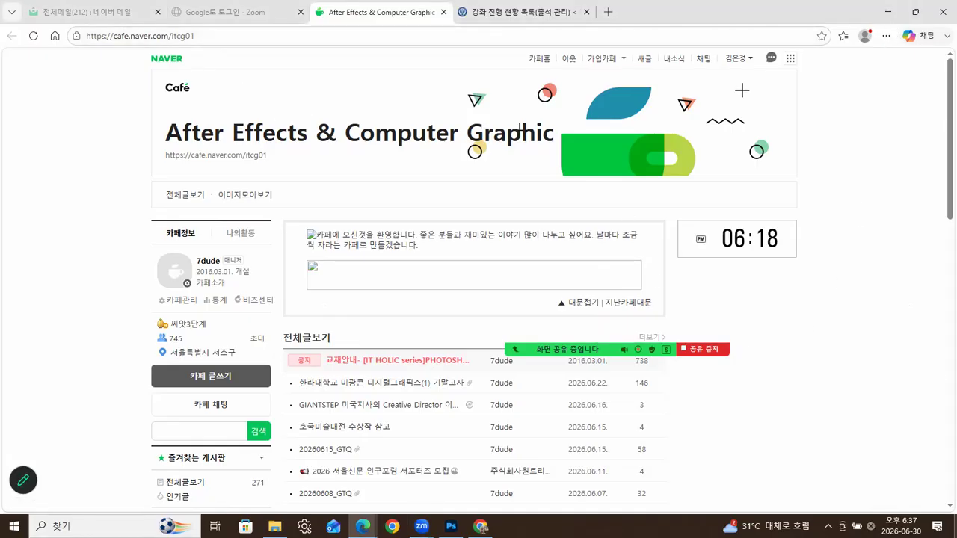
click(954, 527)
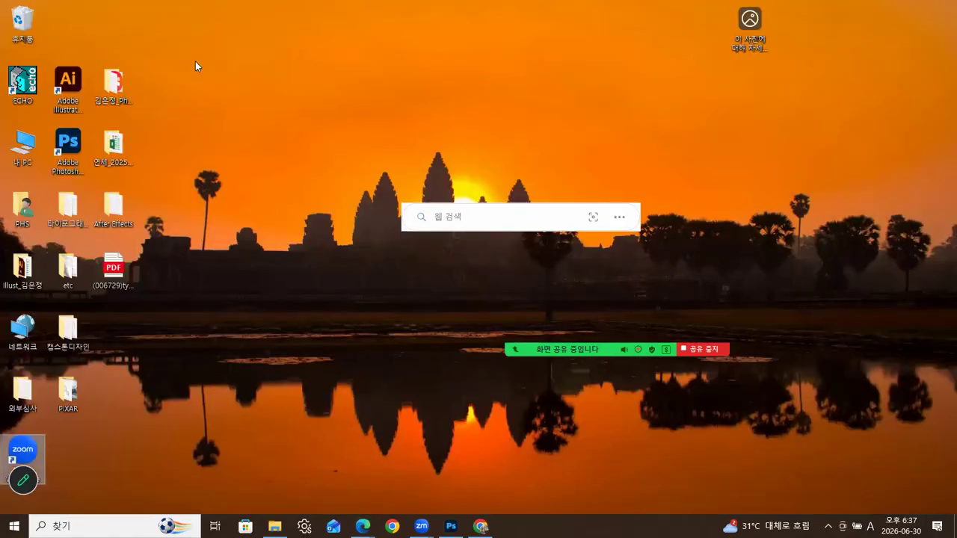
- Create a new desktop folder, rename it to 'Photoshop', and open it
right_click(213, 51)
click(245, 61)
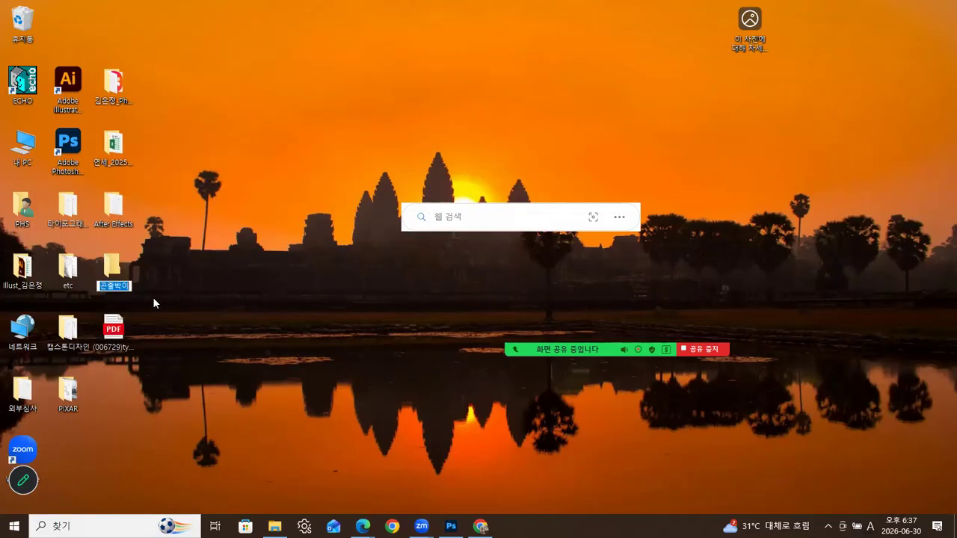
text(ㄱ)
key(Hangul)
drag(127, 285, 90, 287)
text(김)
key(BackSpace)
key(BackSpace)
key(Hangul)
text(Photoshop)
key(Return)
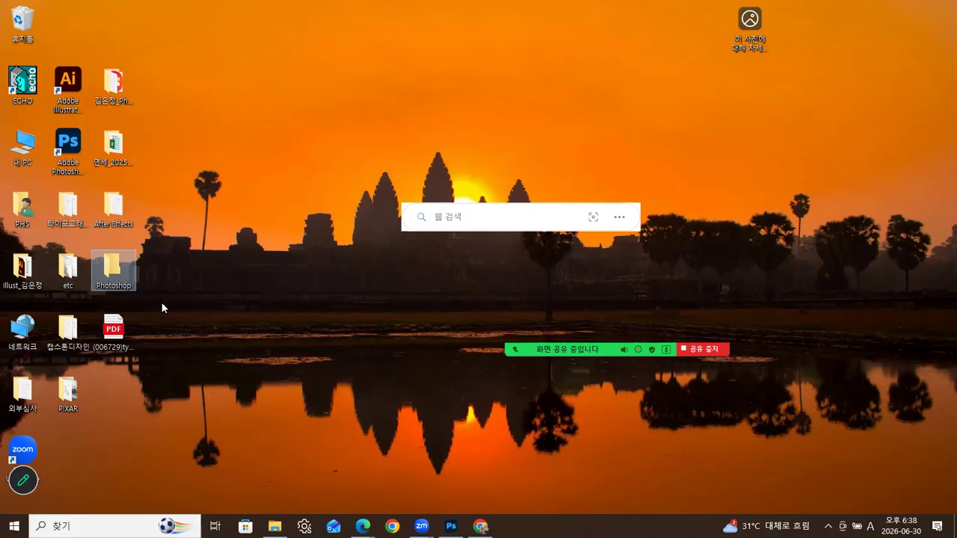
double_click(114, 272)
- Create a subfolder named 예제 inside the Photoshop folder
drag(526, 125, 461, 52)
right_click(337, 153)
click(360, 158)
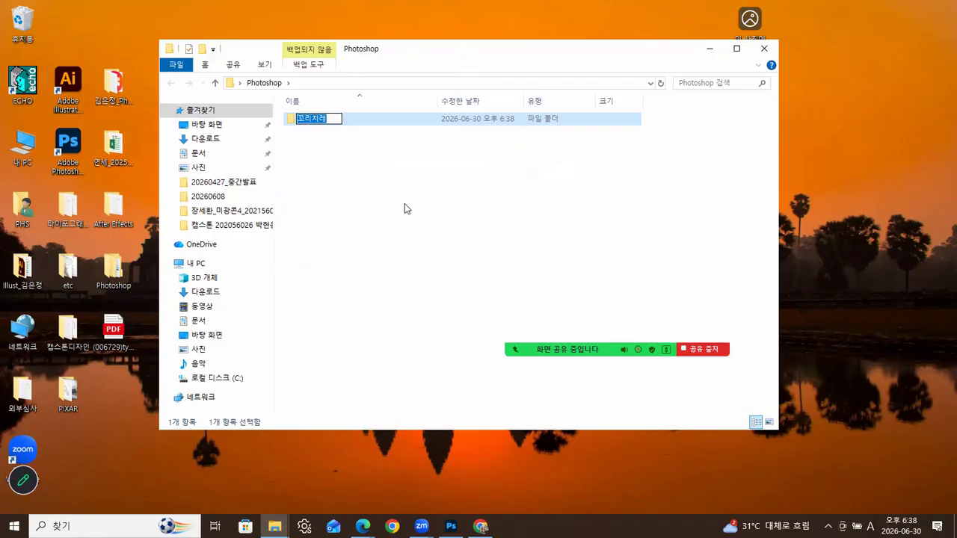
text(dP)
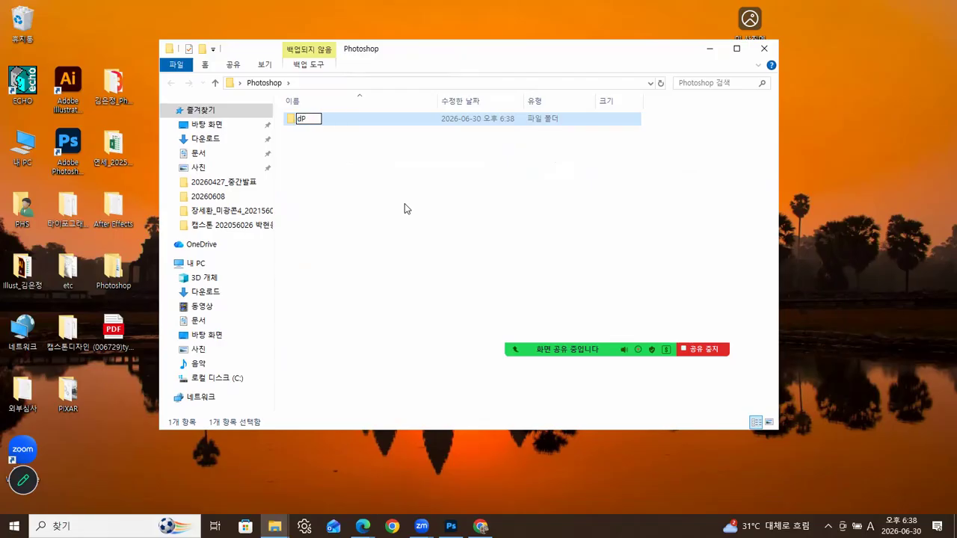
key(BackSpace)
key(BackSpace)
key(Hangul)
text(예제)
click(399, 205)
- Create a second subfolder named 완성 and select it
right_click(320, 149)
click(363, 154)
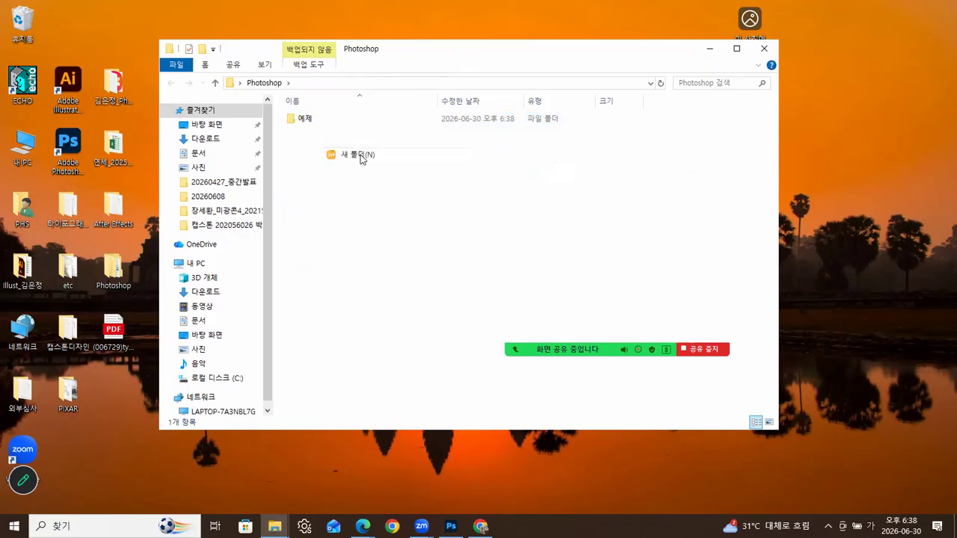
text(와)
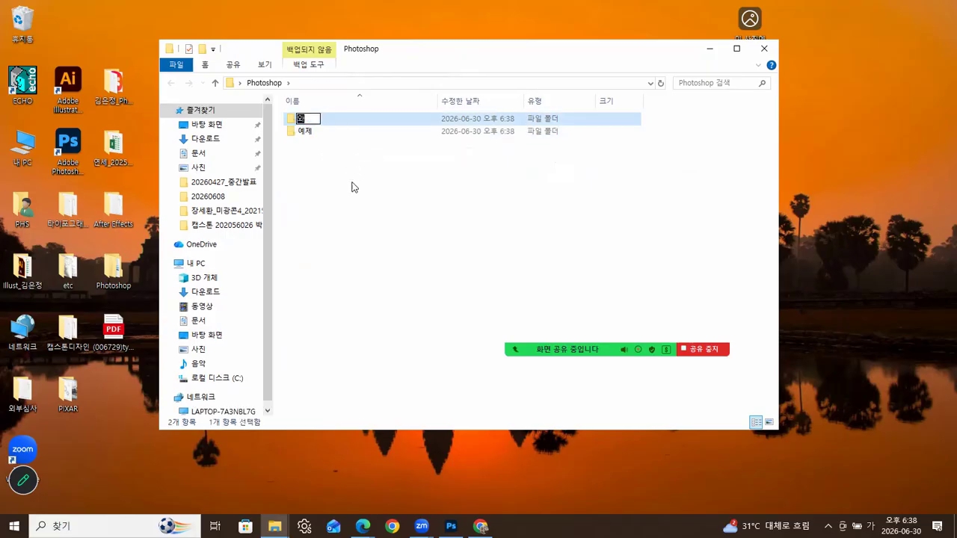
text(ㄴ성)
click(347, 219)
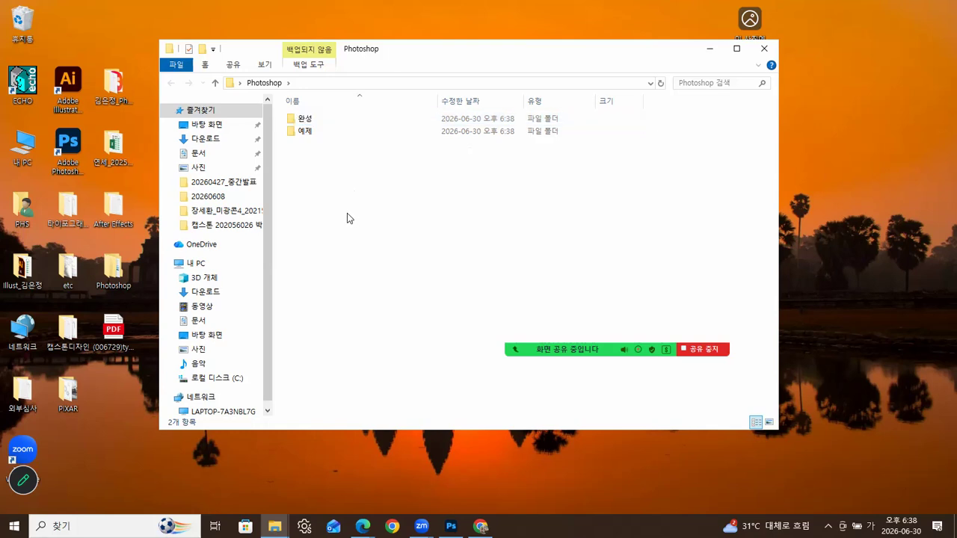
click(305, 119)
click(364, 525)
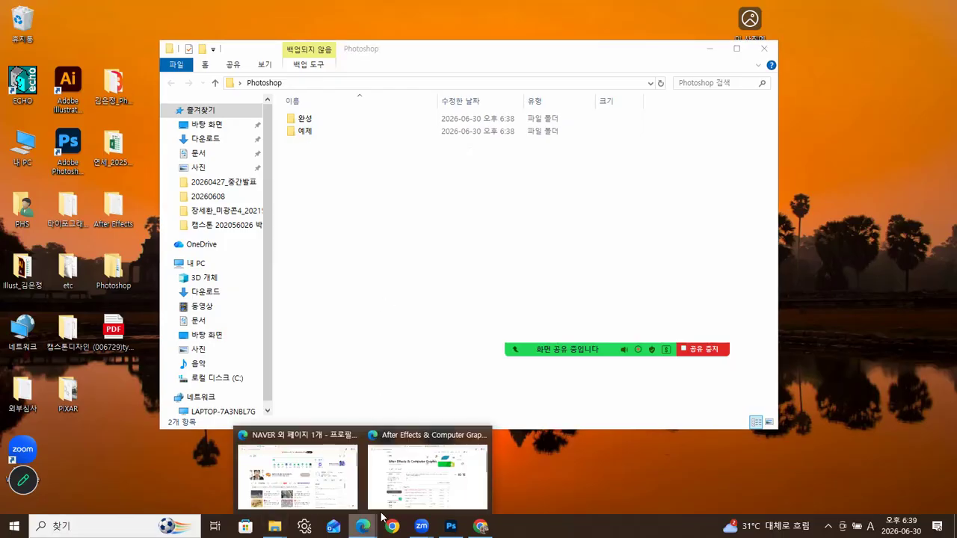
- In the cafe, open the Adobe Photoshop board and its 20260615_GTQ post
click(416, 437)
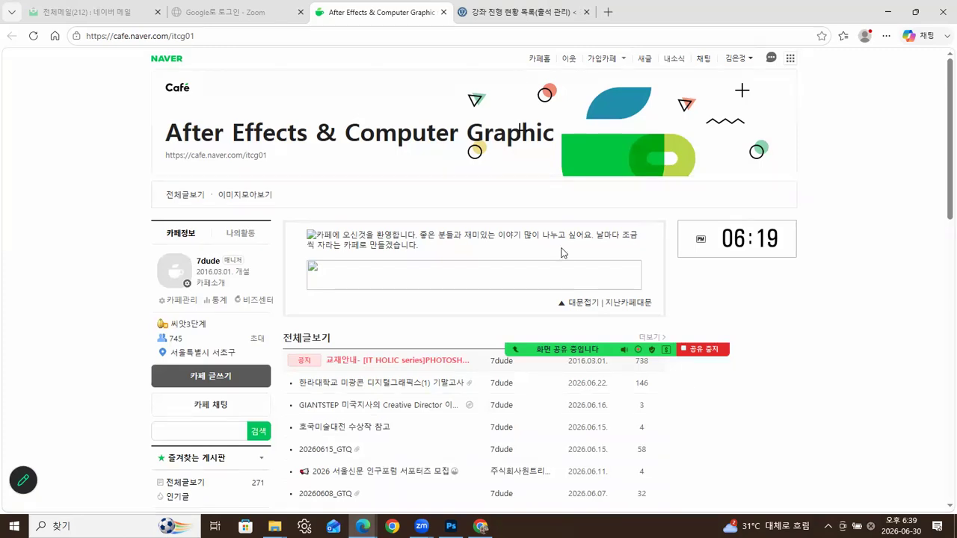
mouse_move(518, 74)
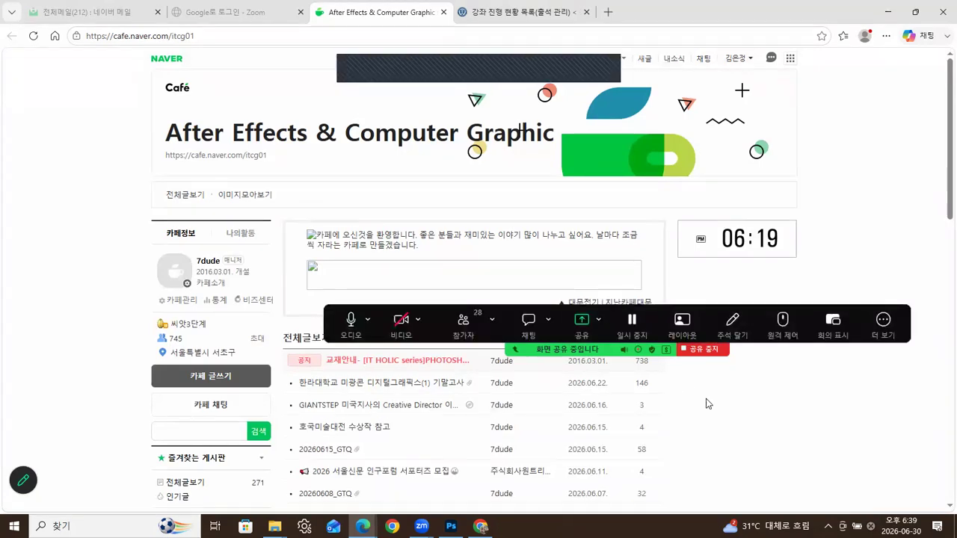
scroll(506, 380, down, 3)
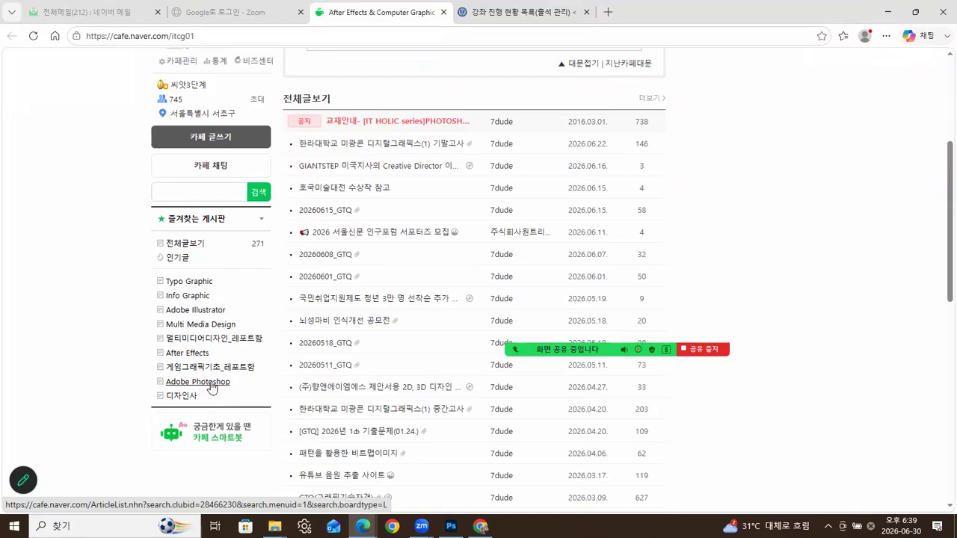
click(213, 385)
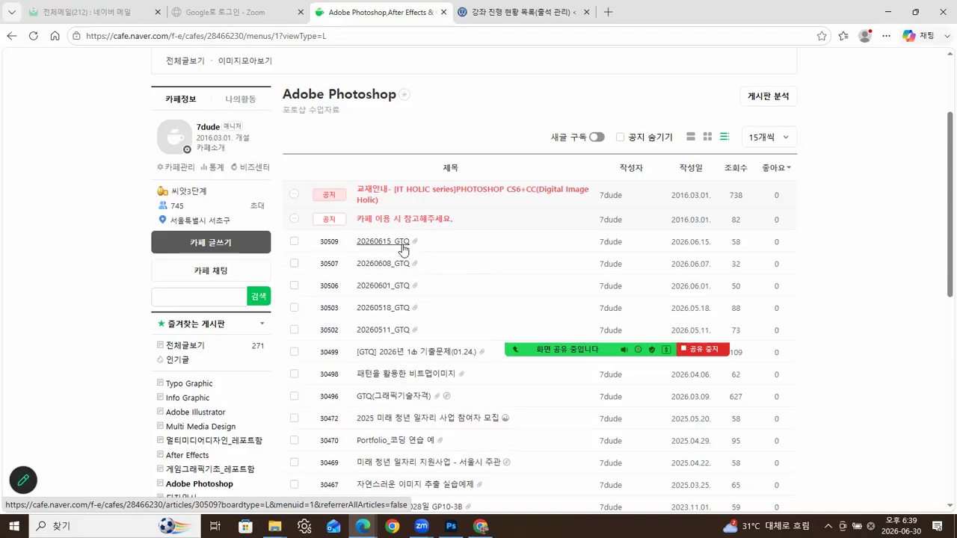
click(402, 244)
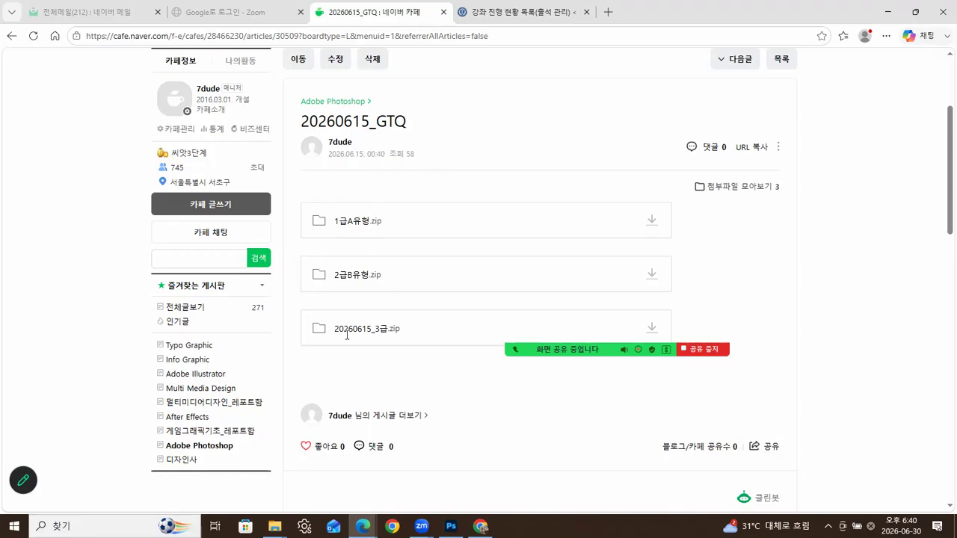
- Go to page 5 of the Adobe Photoshop board and open the 포토샵 교재 소스01 post
click(213, 449)
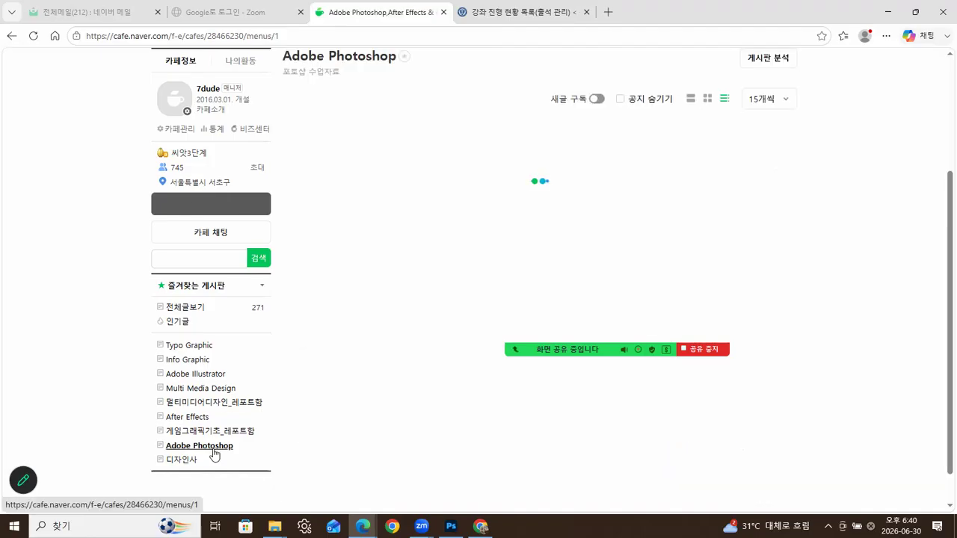
scroll(448, 395, down, 4)
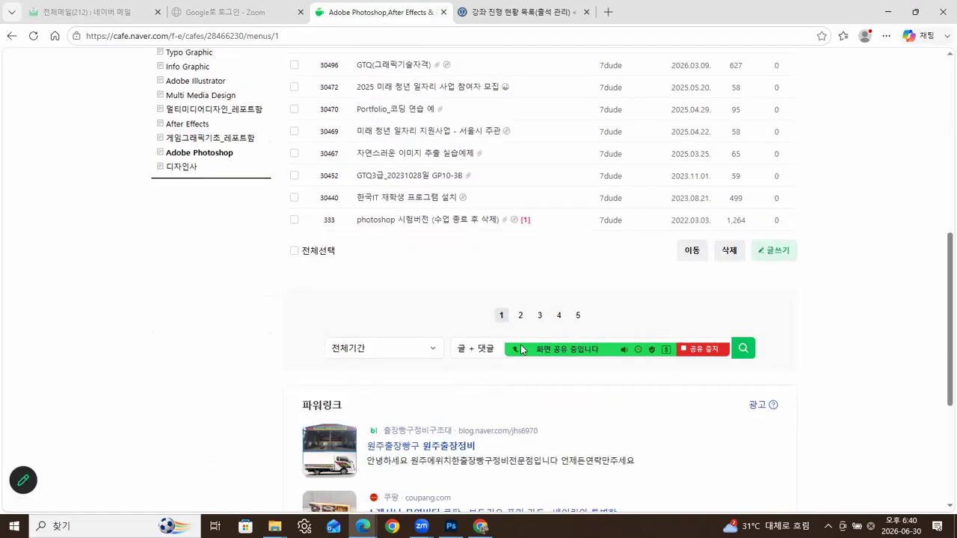
click(558, 309)
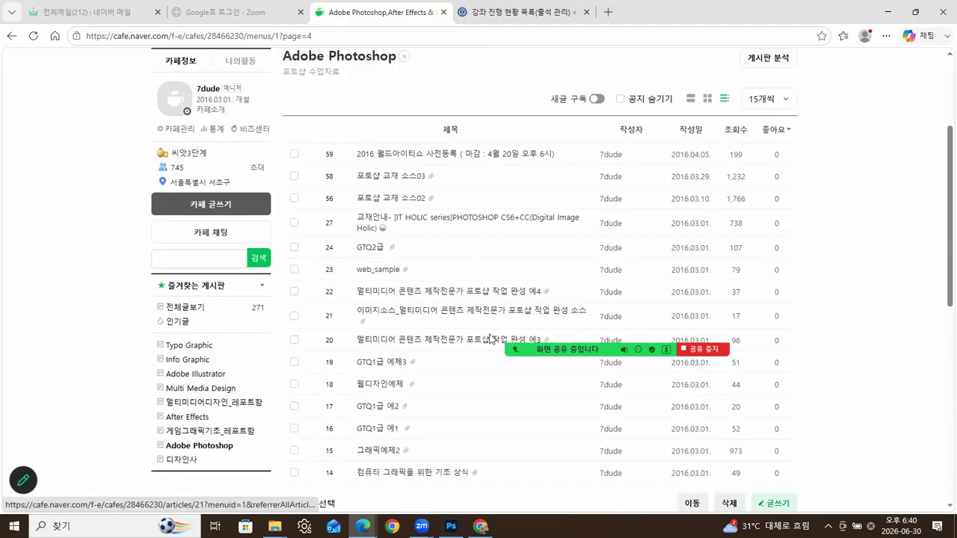
scroll(506, 347, down, 2)
scroll(584, 390, down, 1)
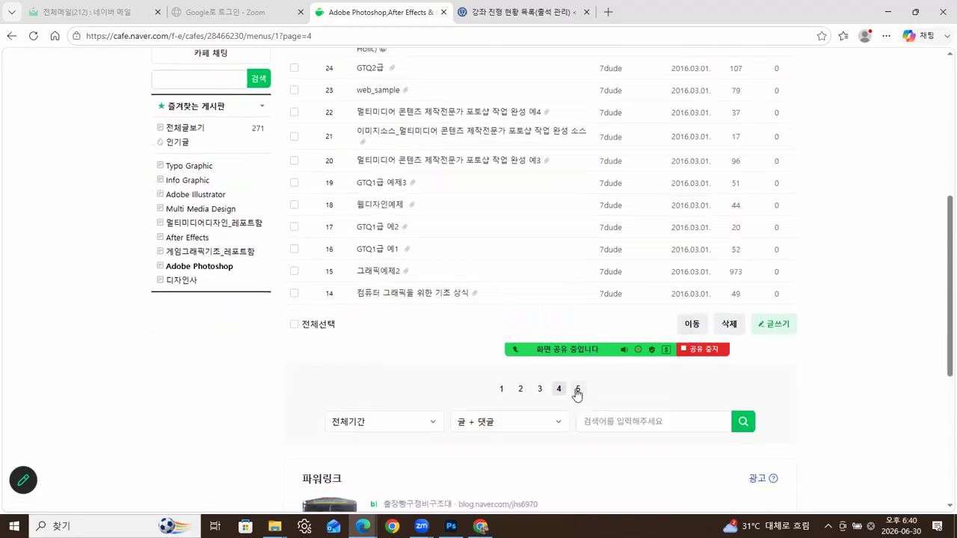
click(576, 389)
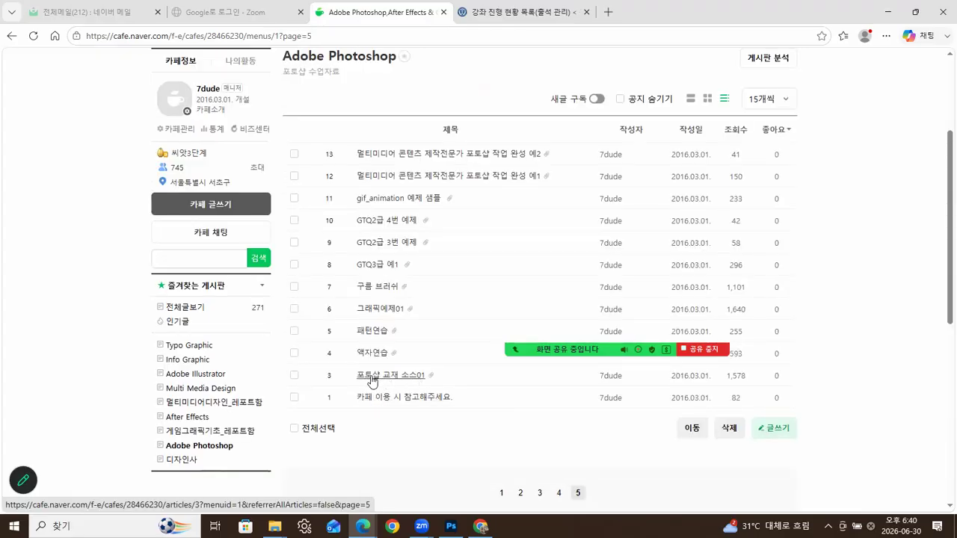
click(374, 380)
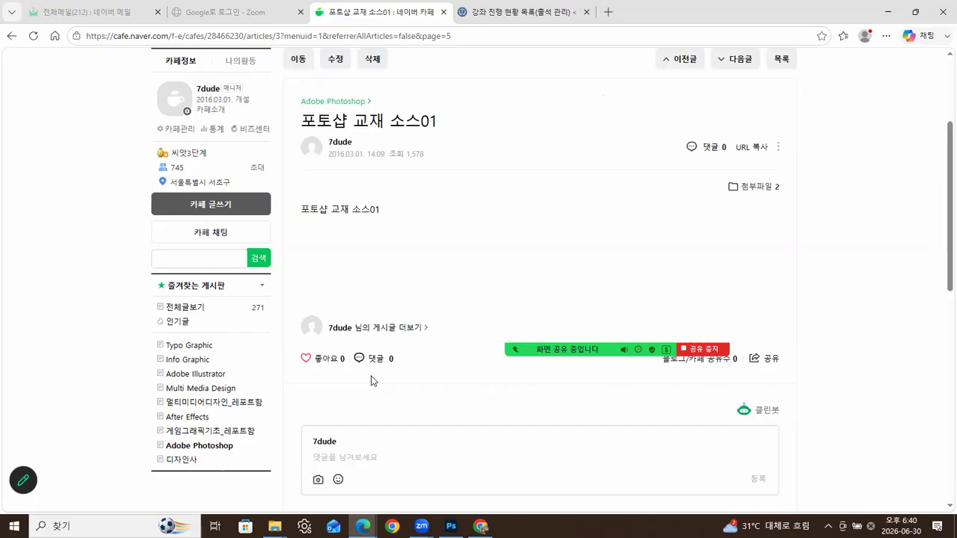
- Download the post's ch01.zip attachment to the PC
click(753, 189)
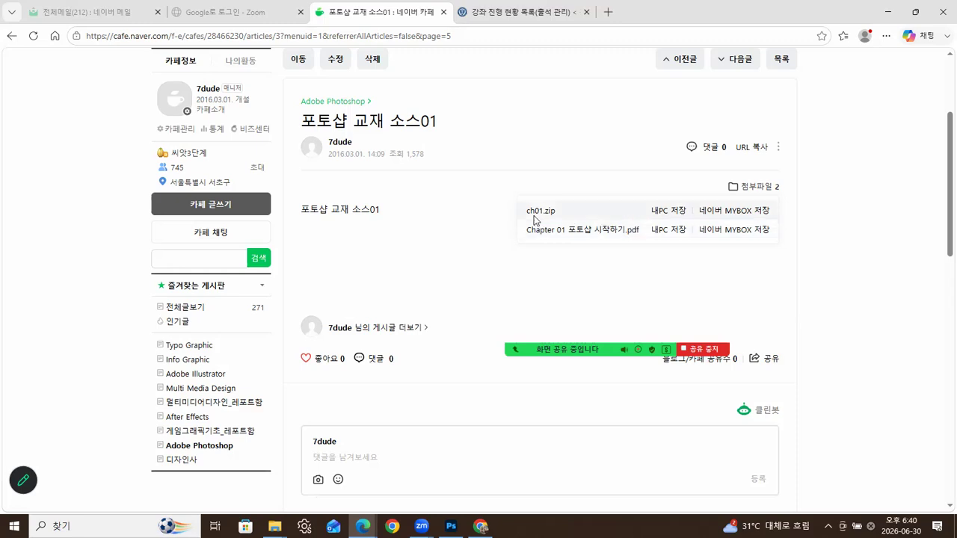
click(662, 215)
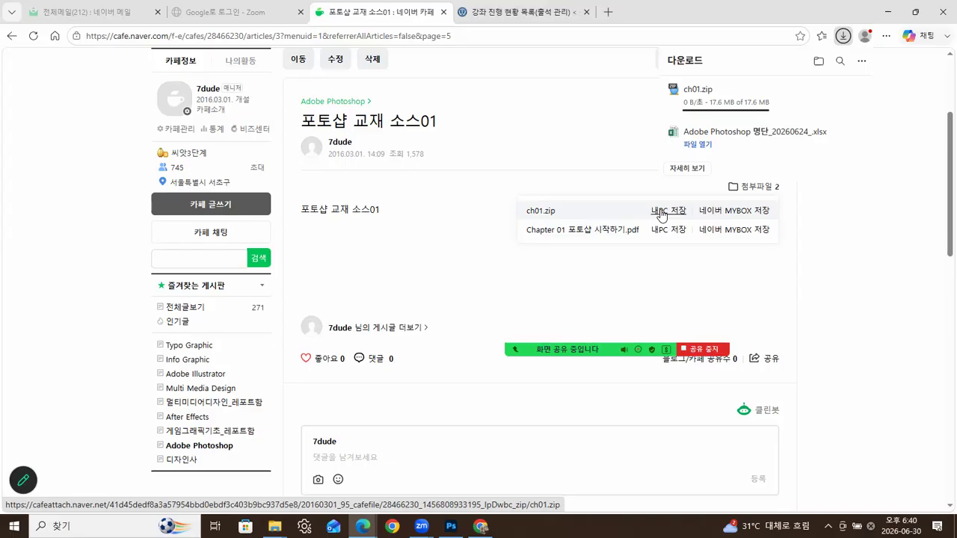
click(274, 526)
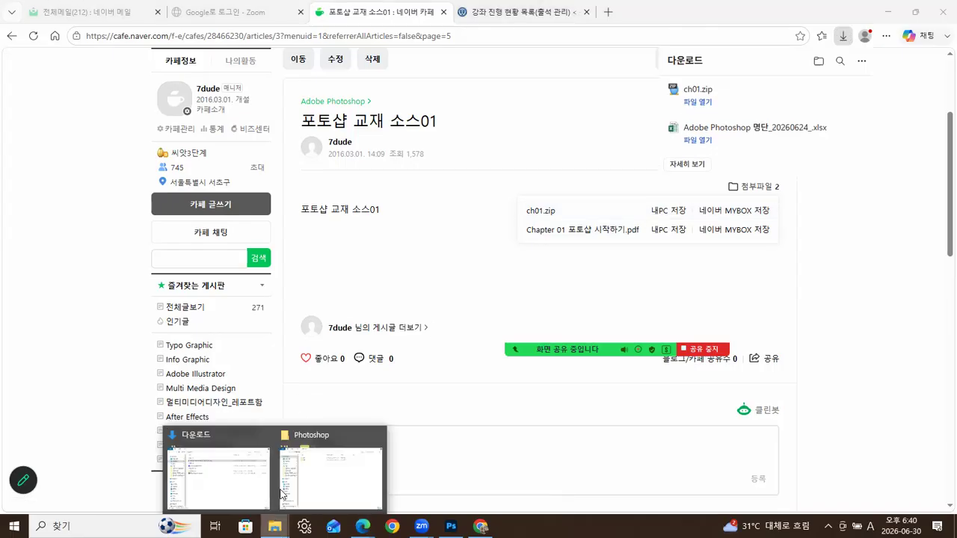
- Extract ch01.zip in Downloads into a ch01 folder and close the ALTools advertisement
click(239, 486)
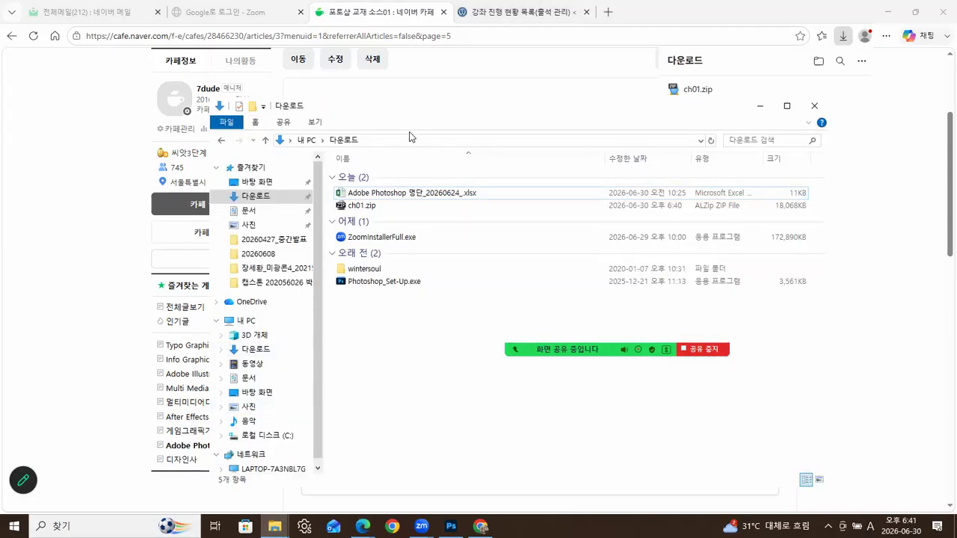
right_click(358, 207)
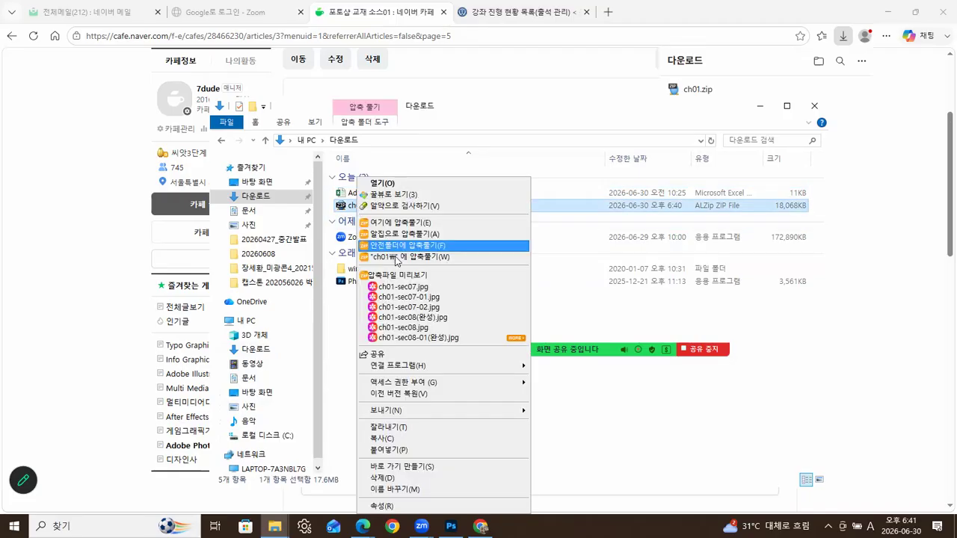
click(396, 256)
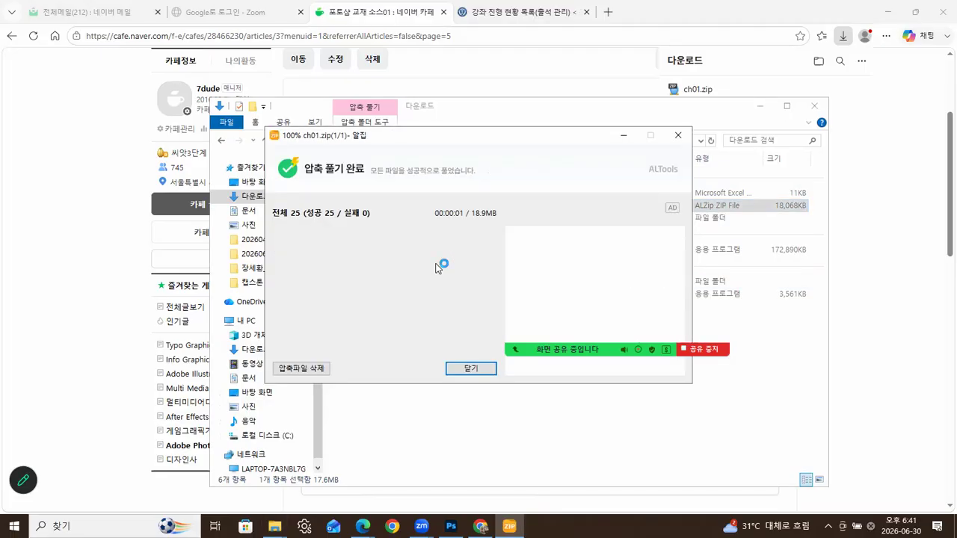
click(478, 370)
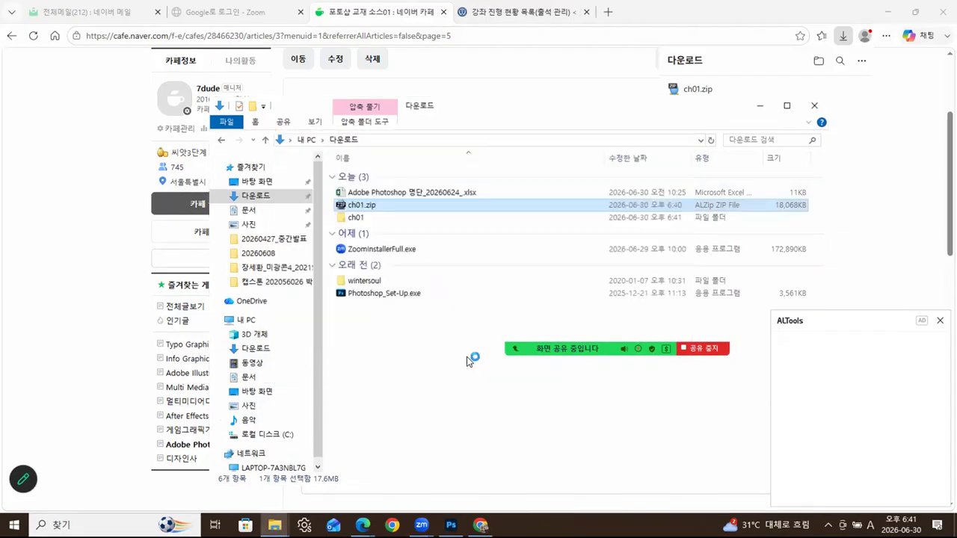
click(941, 323)
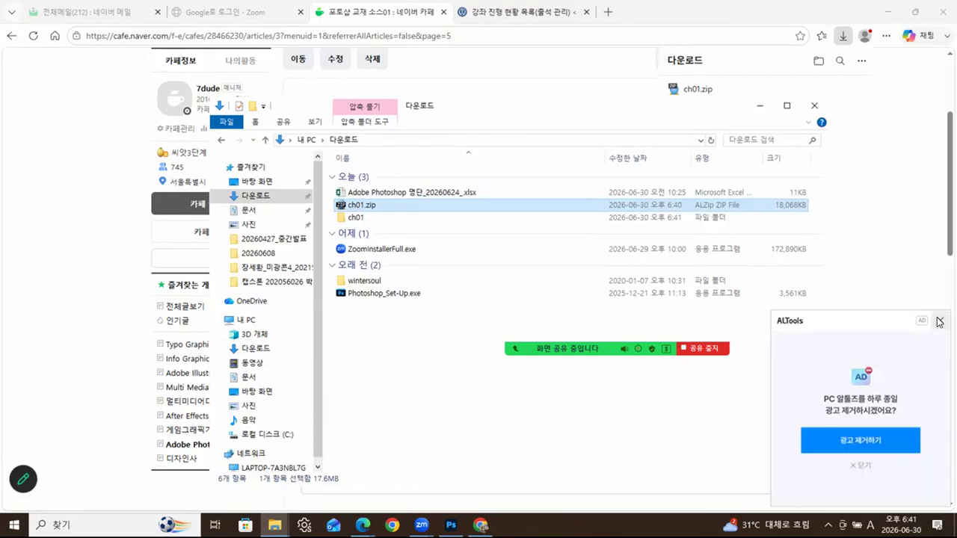
click(941, 321)
- Delete ch01.zip and cut the extracted ch01 folder for moving to the desktop
right_click(362, 208)
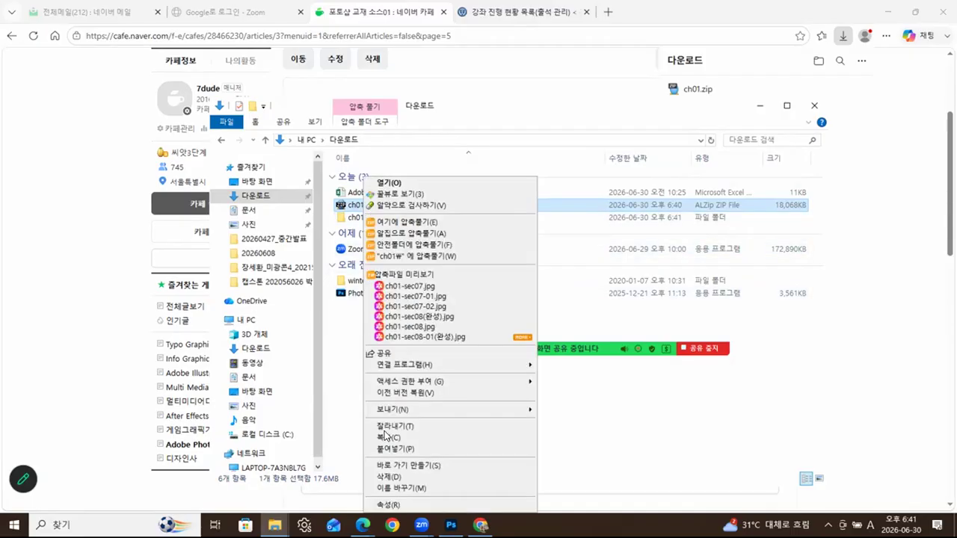
click(388, 477)
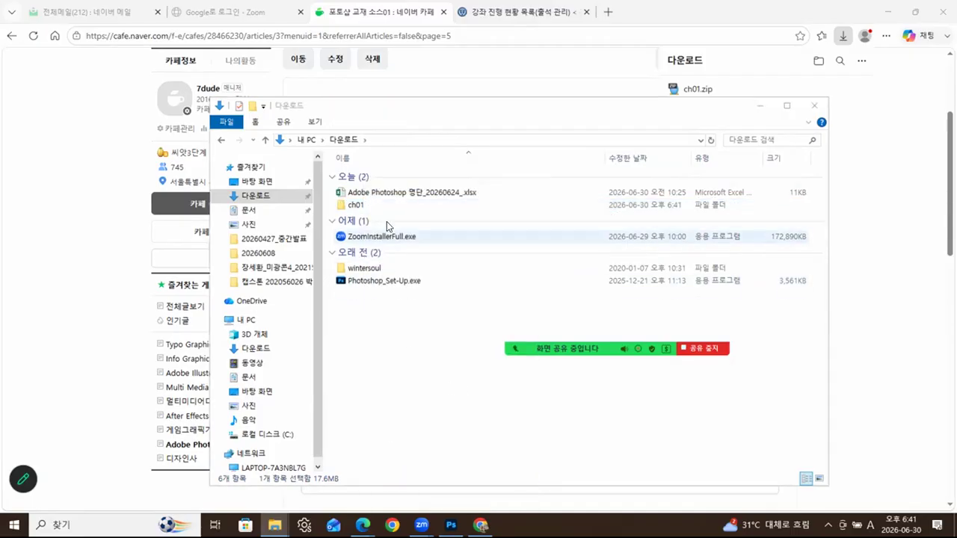
click(350, 206)
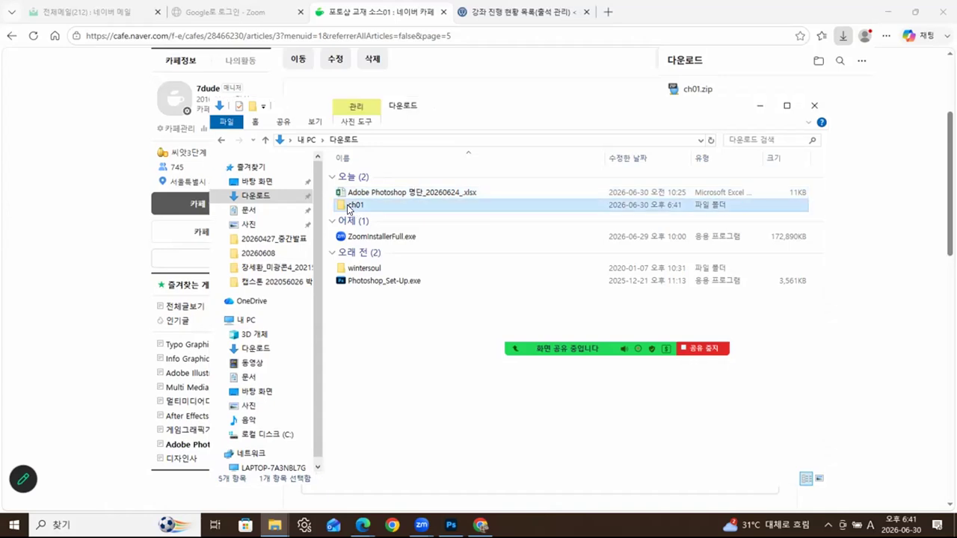
right_click(350, 208)
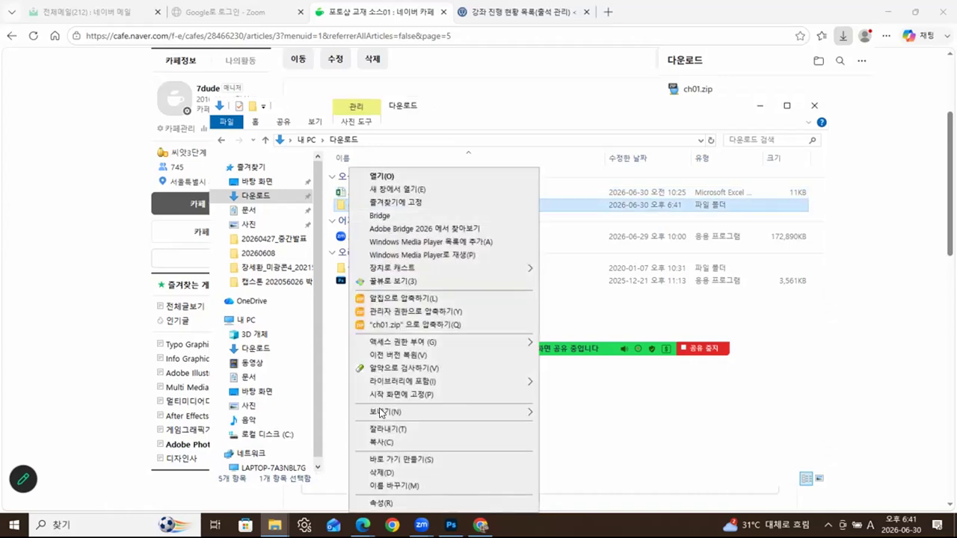
click(381, 431)
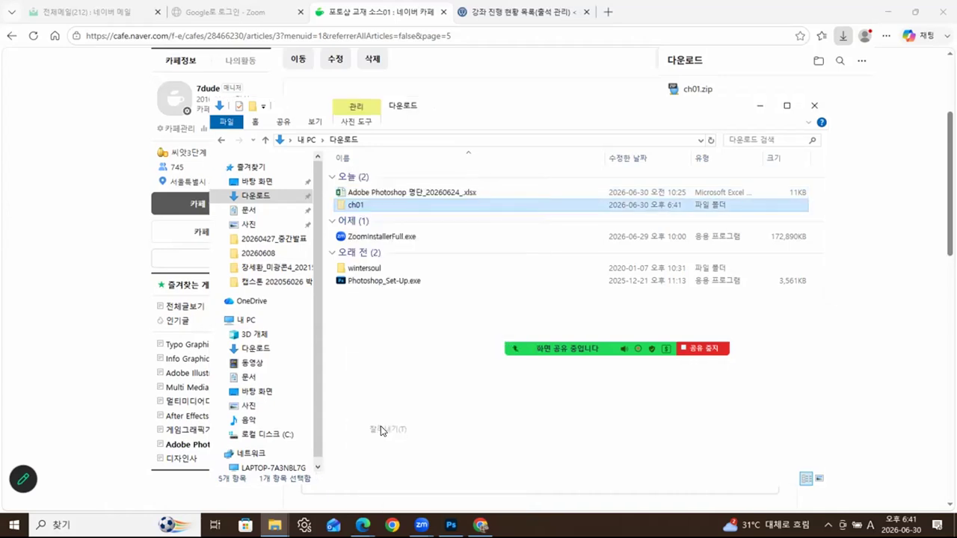
click(242, 182)
click(481, 92)
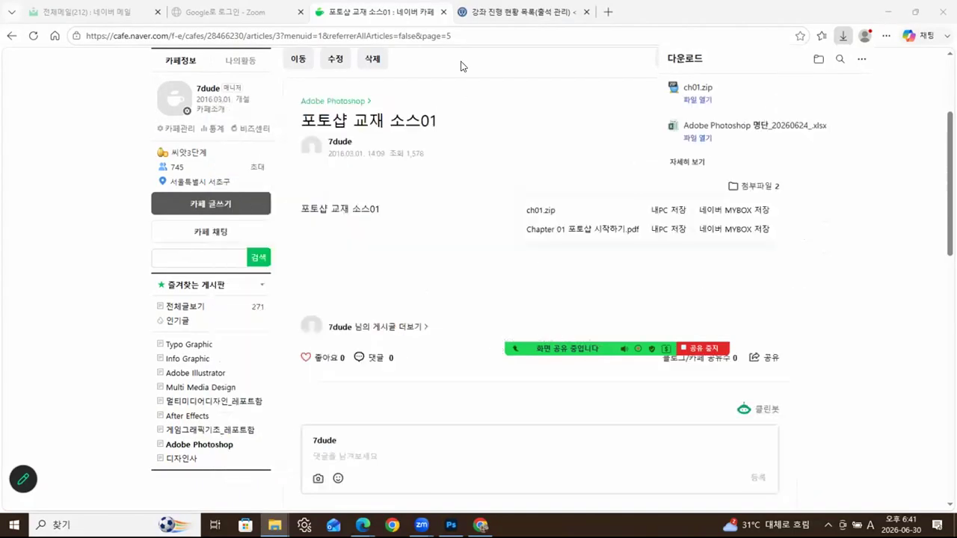
- Paste the ch01 folder into Photoshop › 예제 and open it to view its 24 files
click(888, 12)
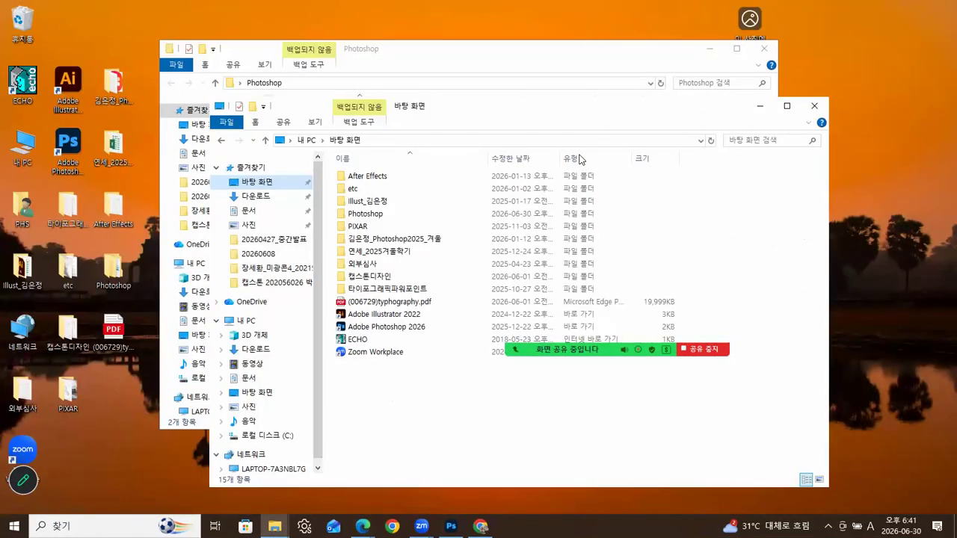
click(759, 106)
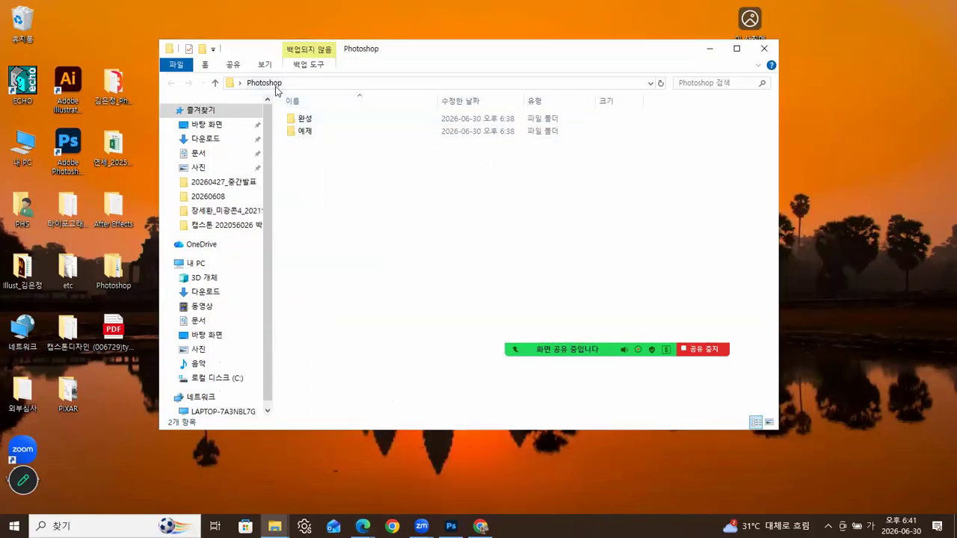
click(306, 134)
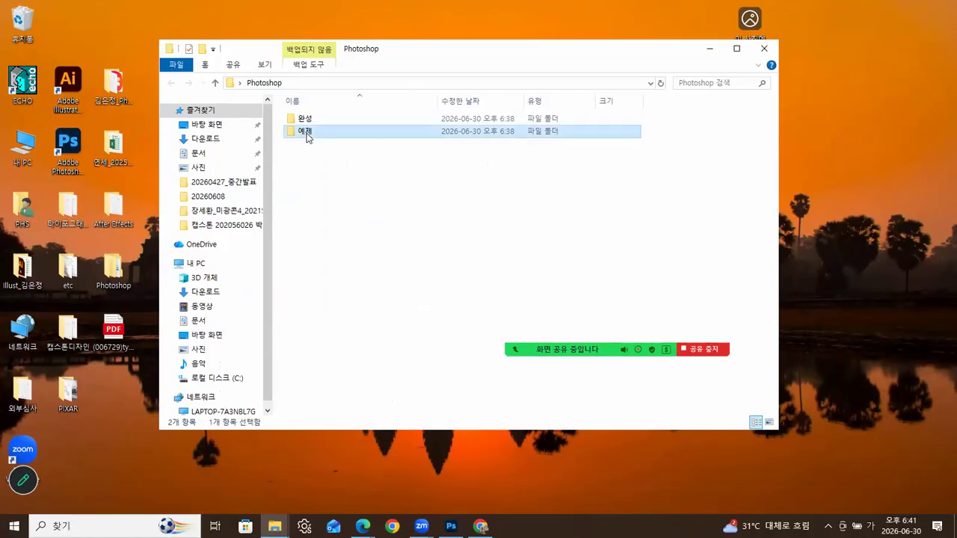
double_click(306, 133)
right_click(320, 160)
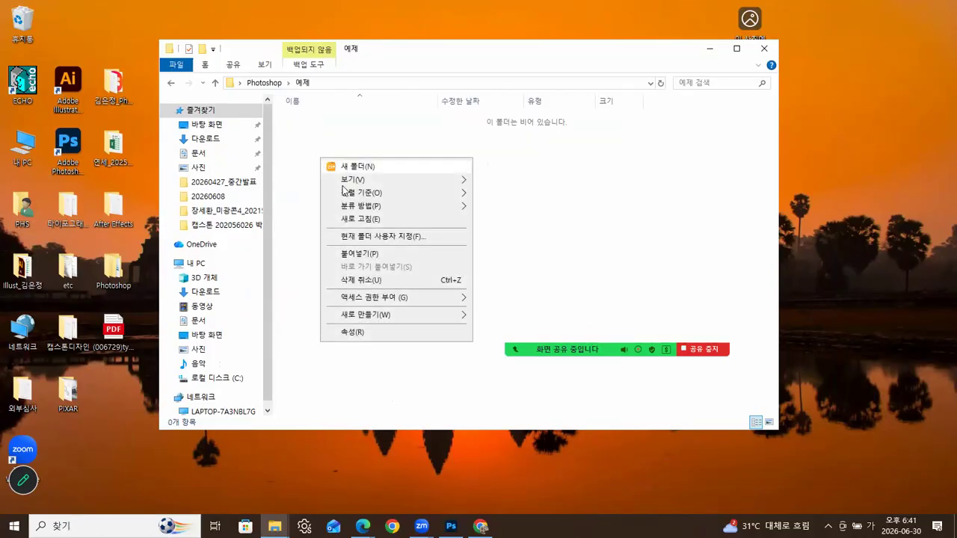
click(373, 253)
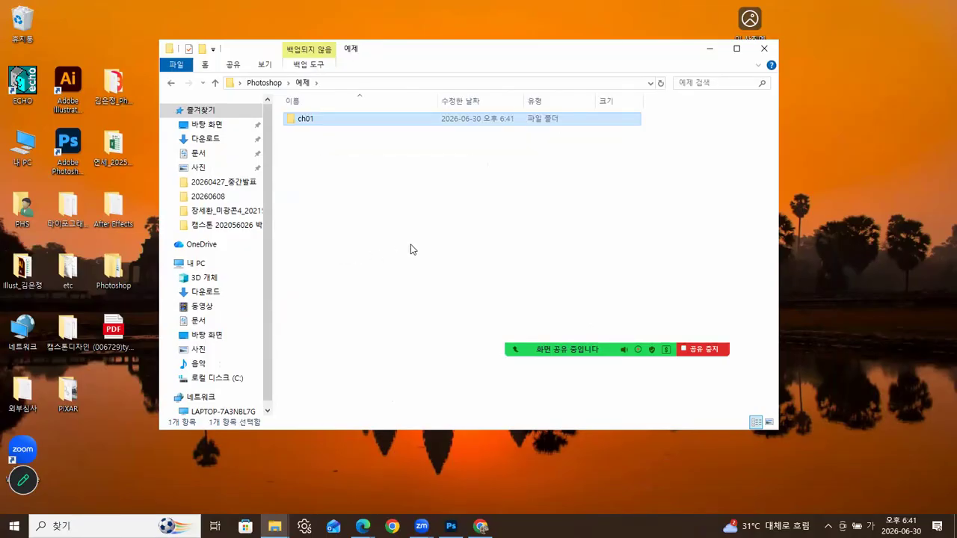
double_click(308, 120)
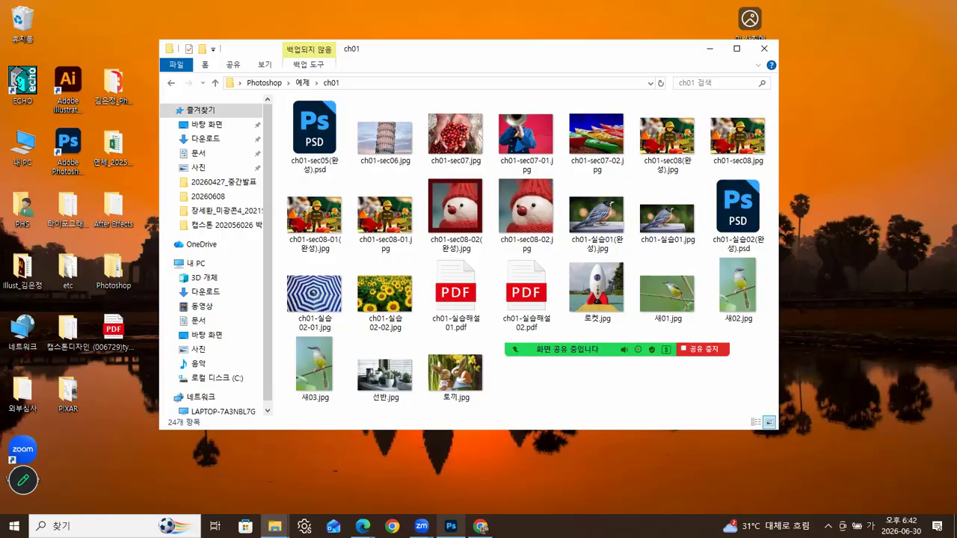
key(alt+Tab)
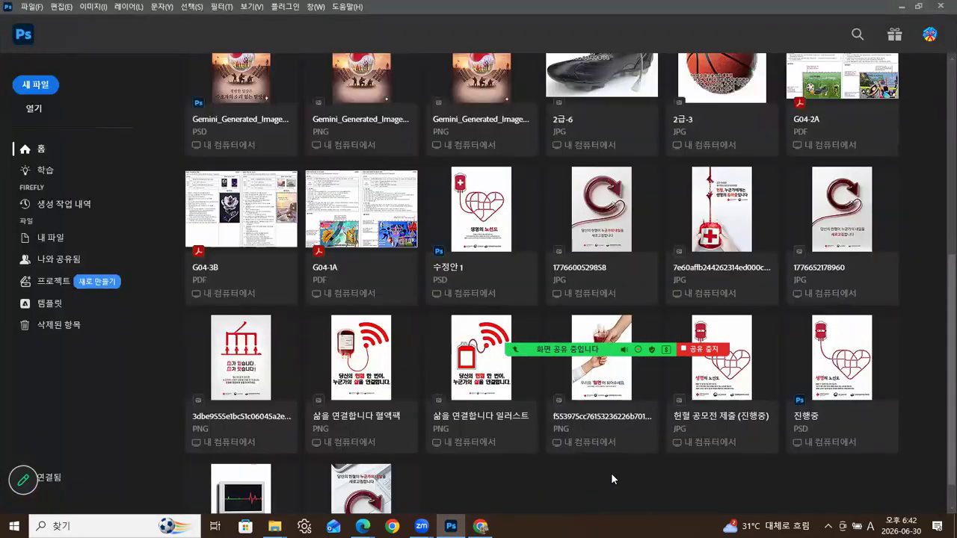
- Preview Photoshop's 선택, 문자 and 레이어 menus, then close the menu
scroll(611, 473, up, 5)
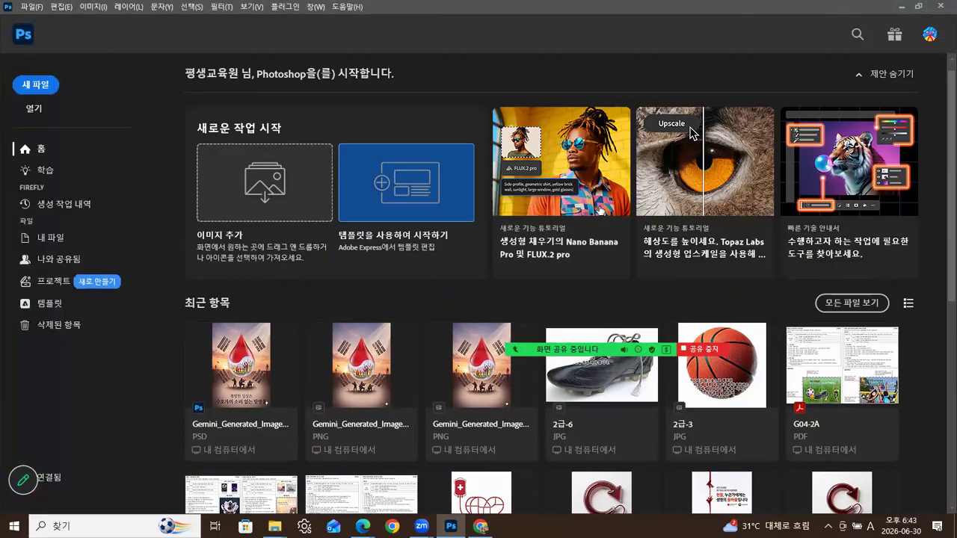
click(192, 8)
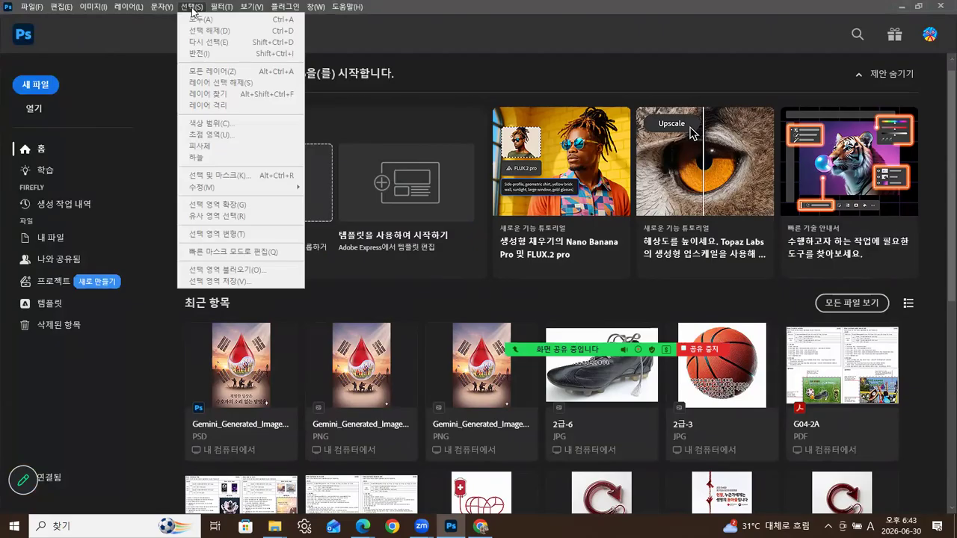
click(163, 9)
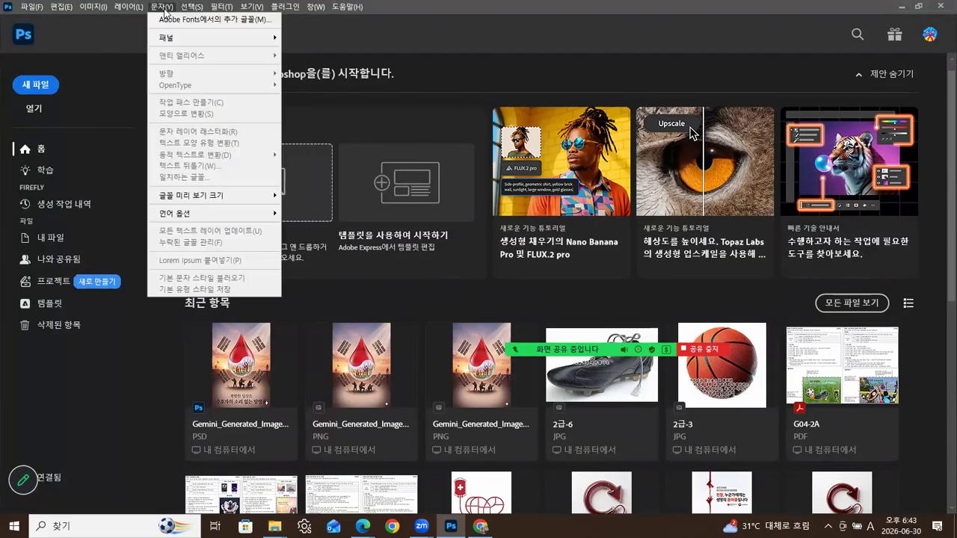
click(135, 9)
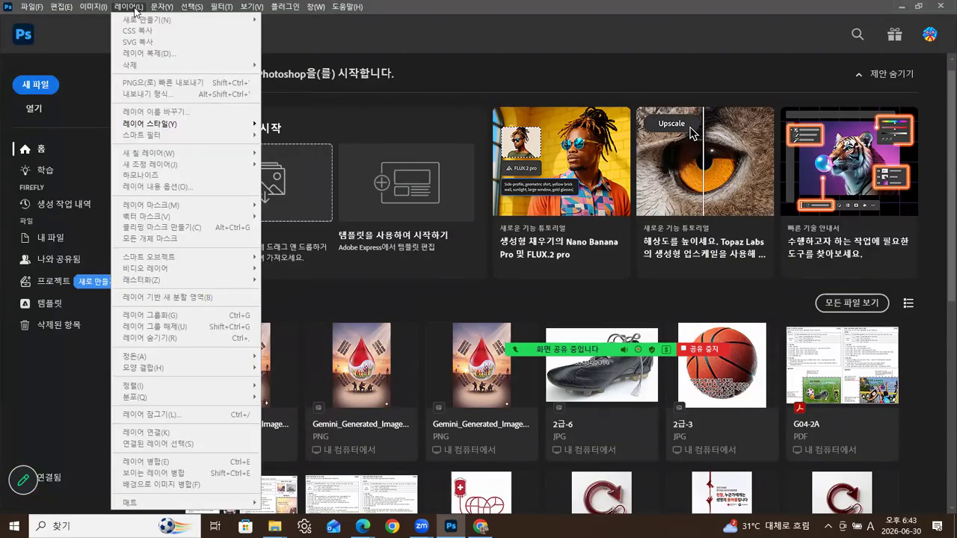
click(601, 73)
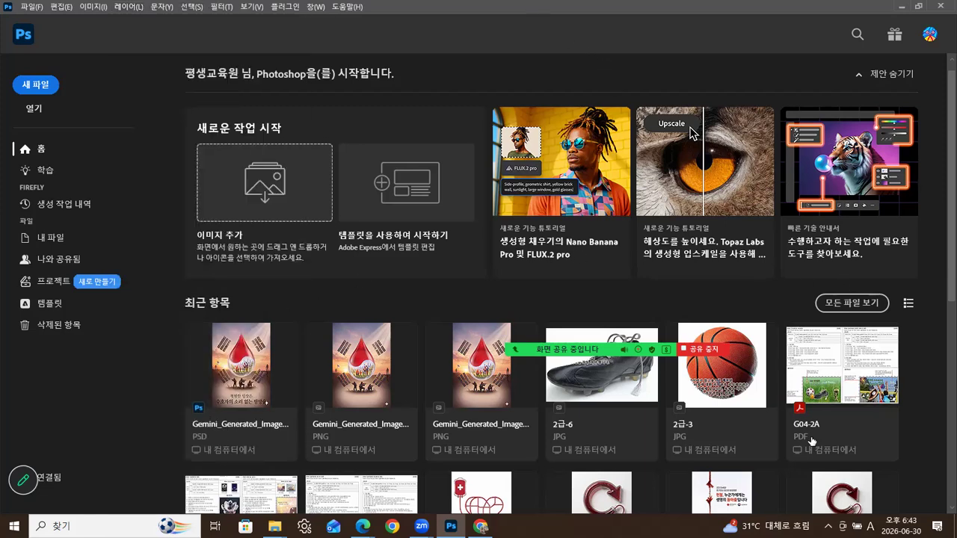
scroll(911, 358, down, 3)
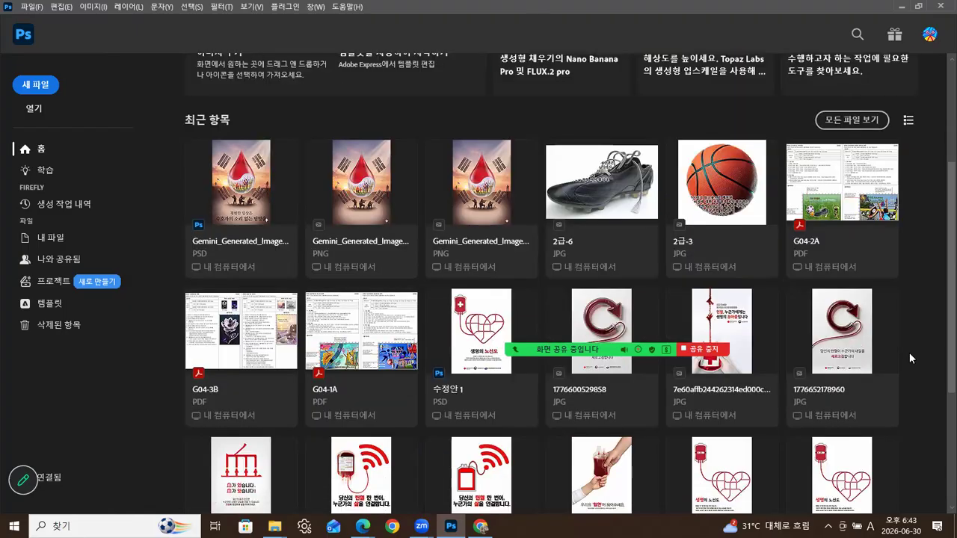
scroll(909, 359, down, 1)
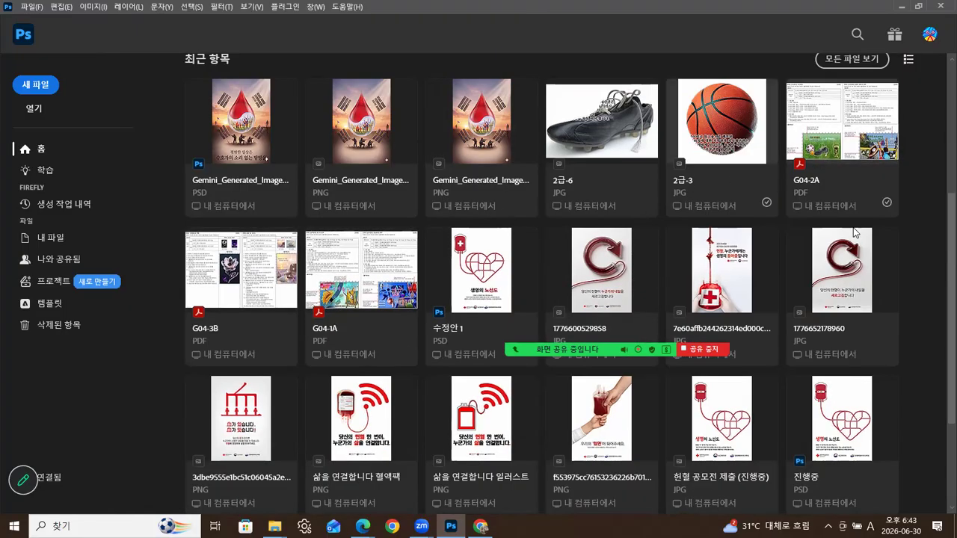
scroll(860, 238, down, 1)
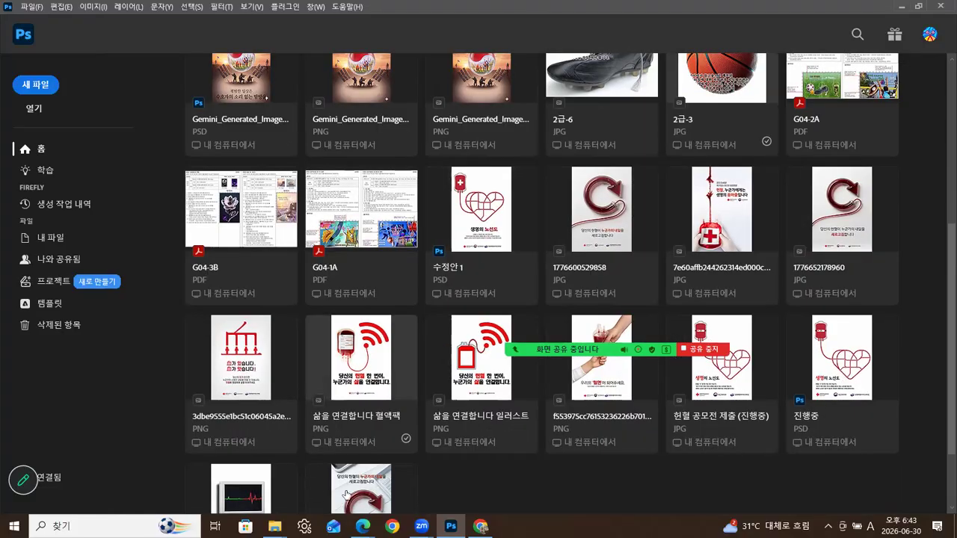
scroll(516, 482, down, 1)
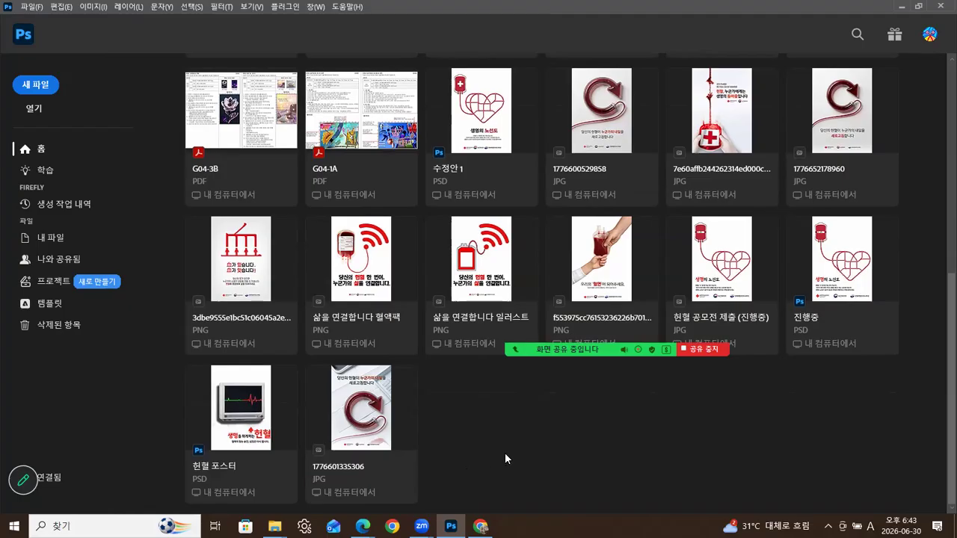
scroll(504, 452, up, 1)
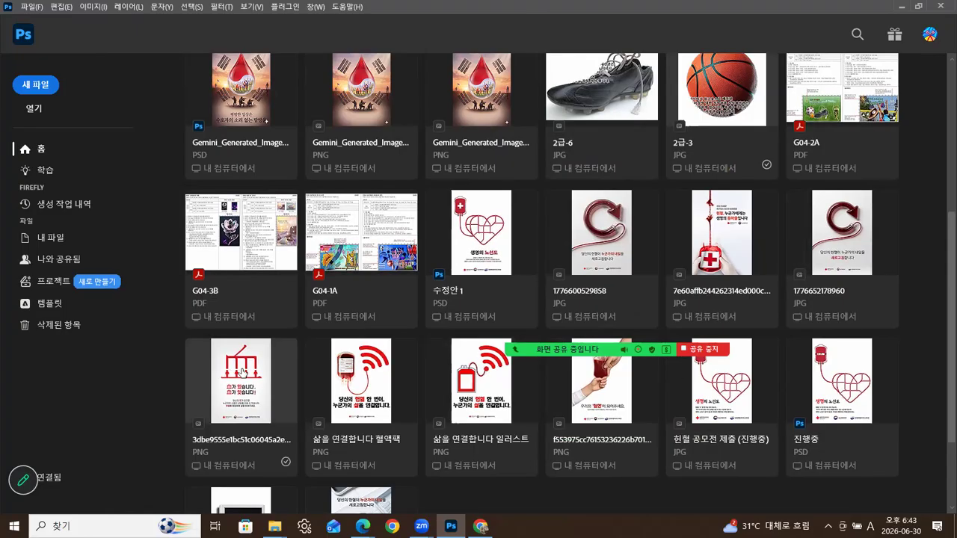
- Try opening two recent files, dismiss both file-not-found errors, and scroll back to the top
double_click(241, 373)
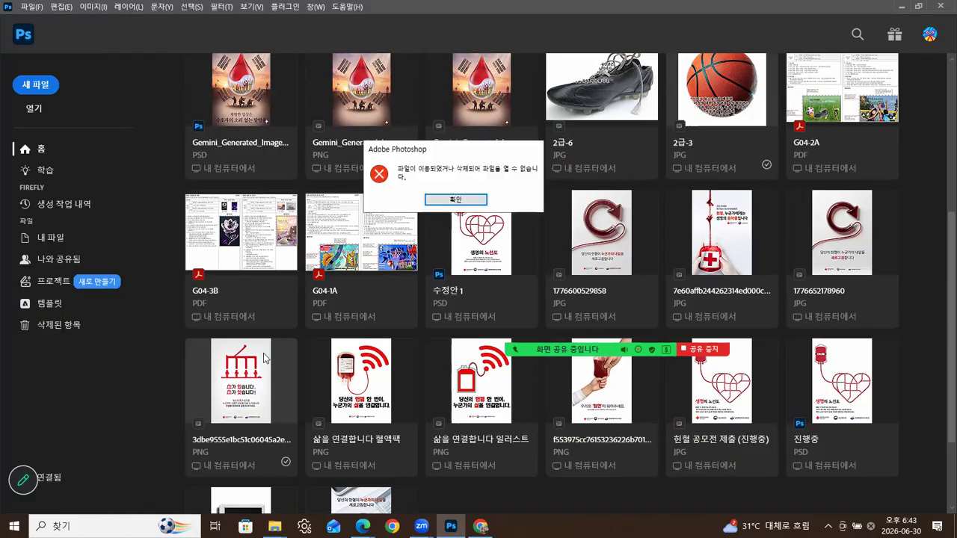
click(463, 202)
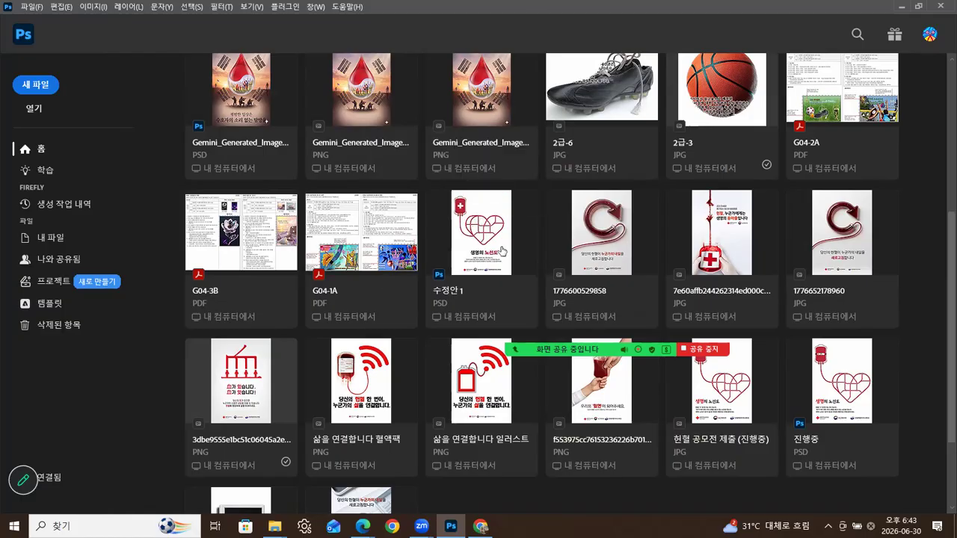
double_click(617, 253)
click(523, 255)
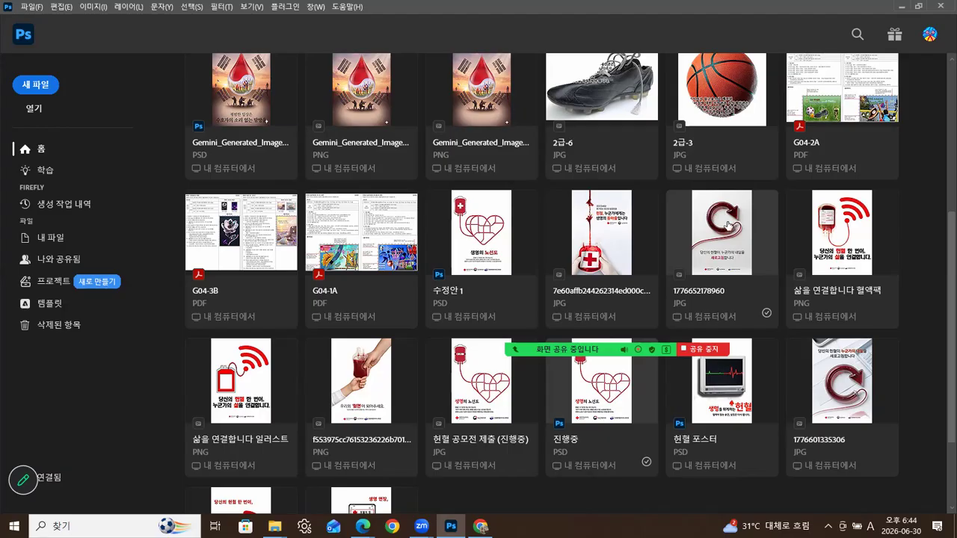
scroll(560, 250, up, 3)
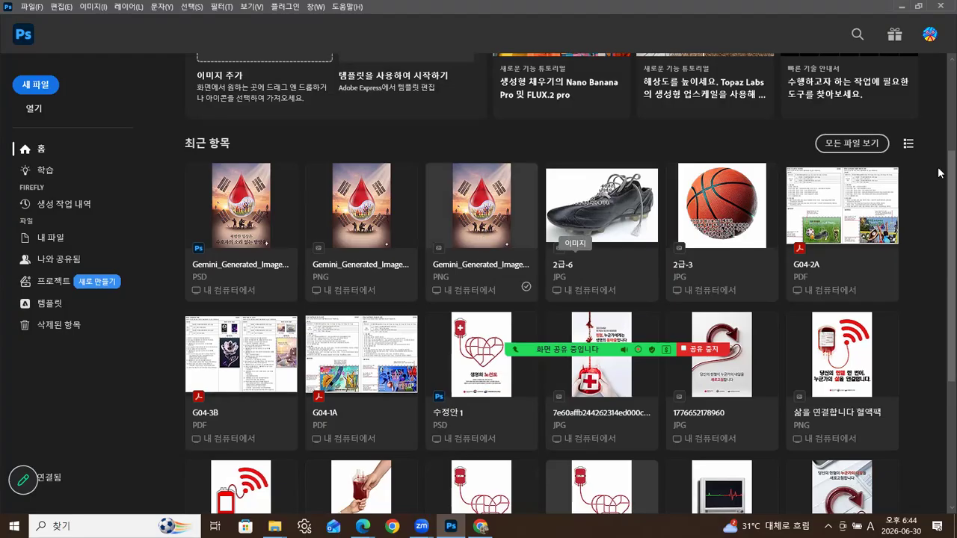
scroll(941, 172, up, 3)
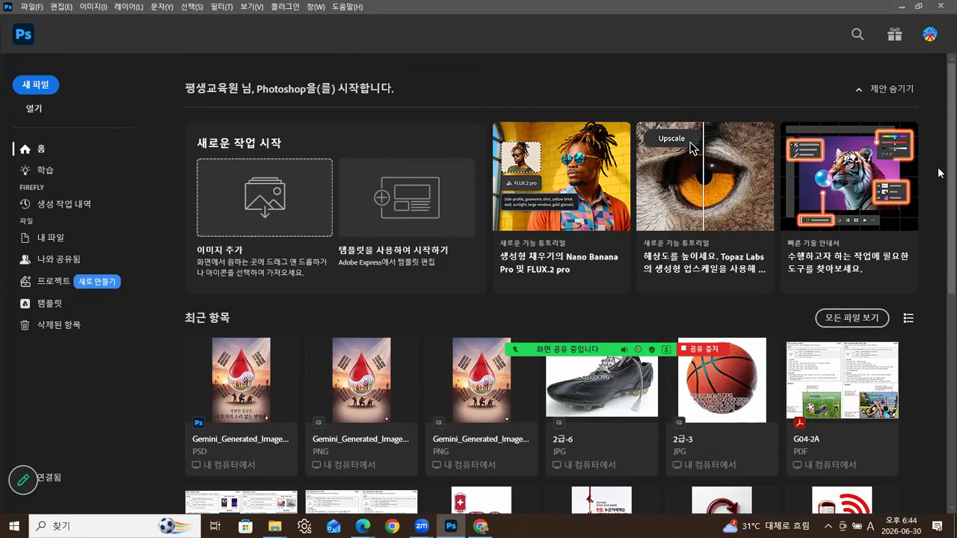
scroll(940, 196, down, 1)
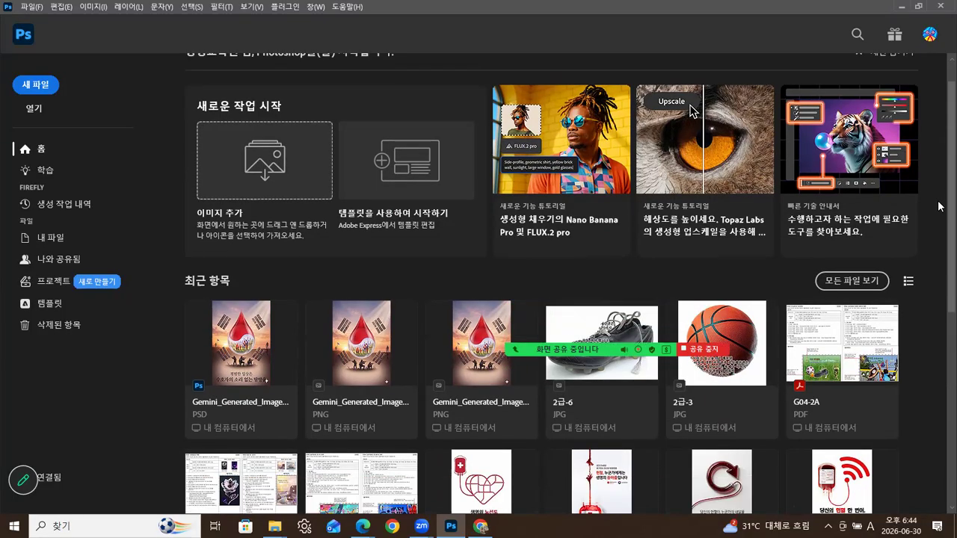
scroll(940, 212, up, 1)
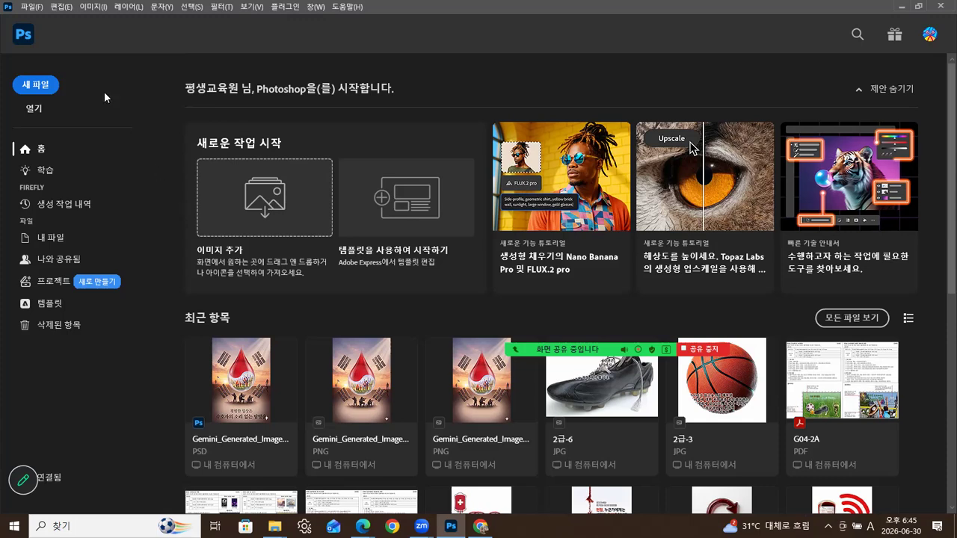
- Start a new document and browse the Mobile, then Photo presets (16 × 12 cm, 300 ppi)
click(33, 8)
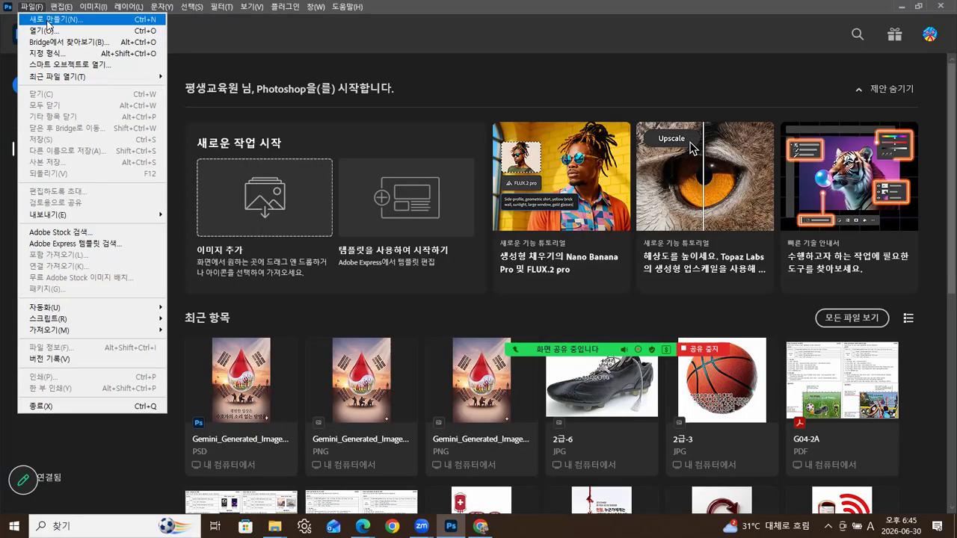
click(62, 22)
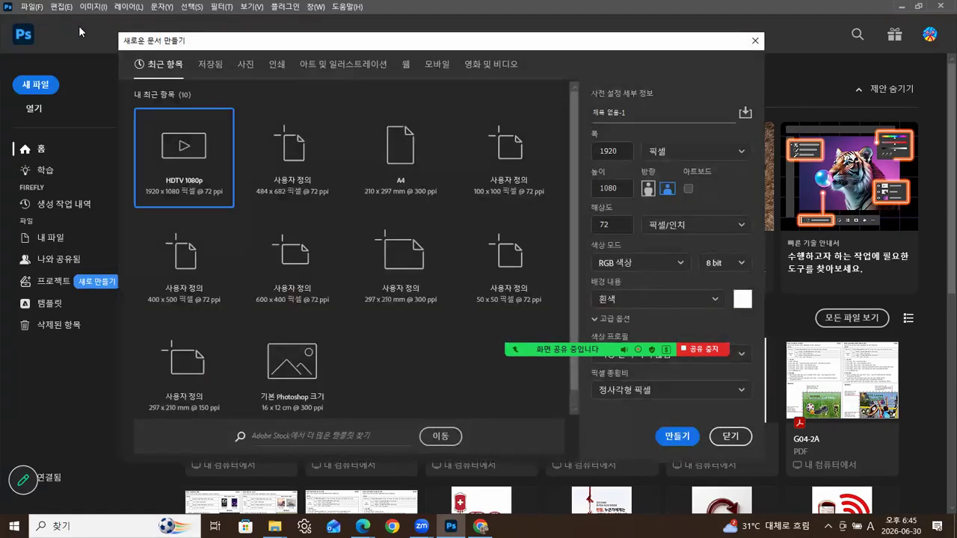
drag(285, 48, 343, 60)
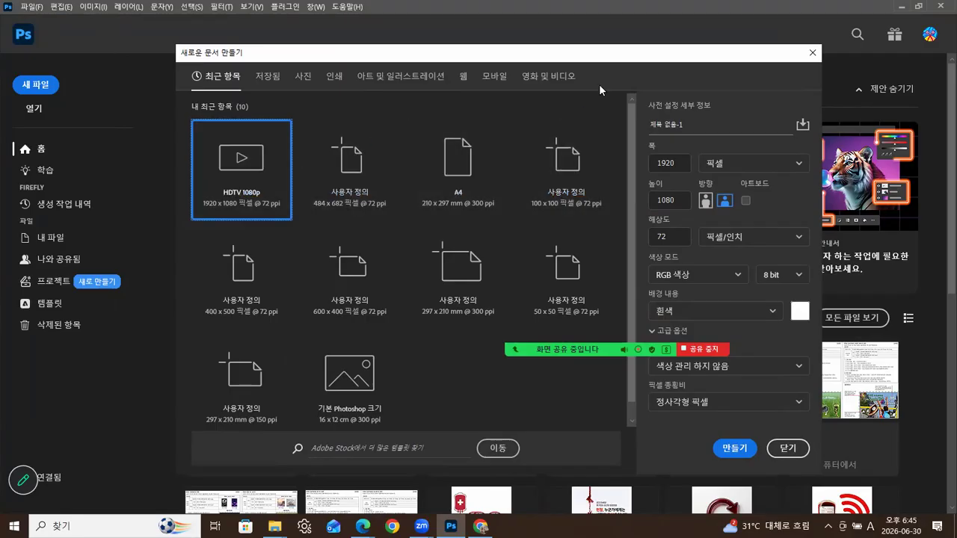
click(500, 80)
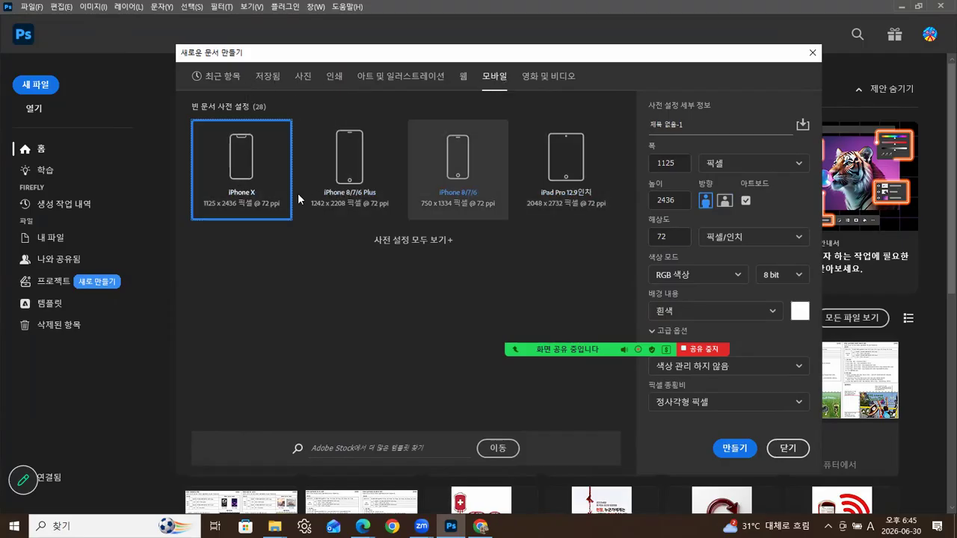
click(304, 78)
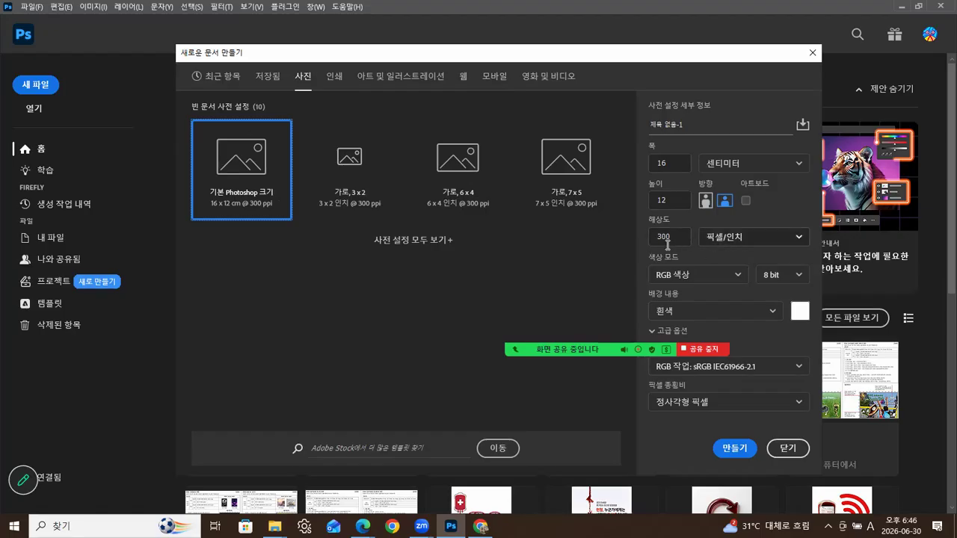
- Browse the print, web, mobile and art presets, settling on the web preset at 1366 × 768 px, 72 ppi
click(335, 76)
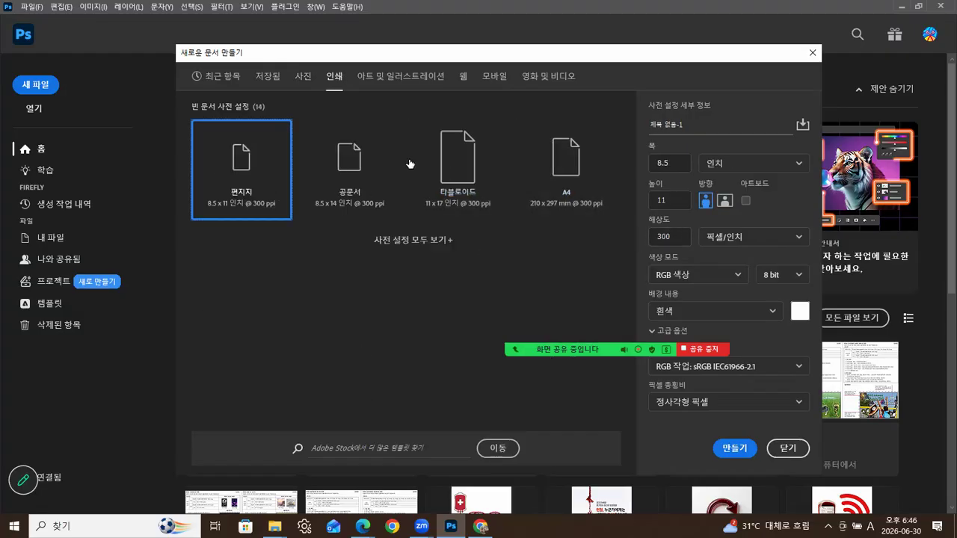
click(461, 79)
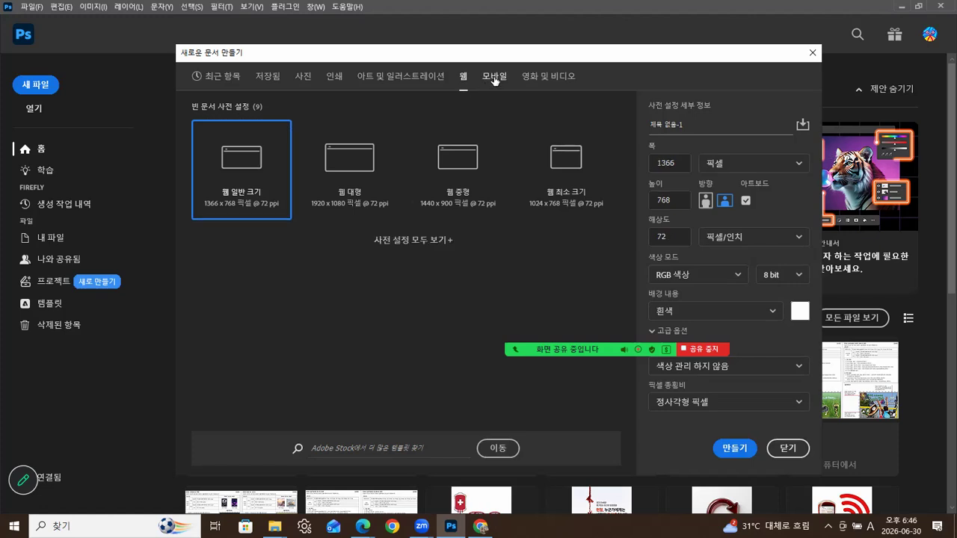
click(494, 78)
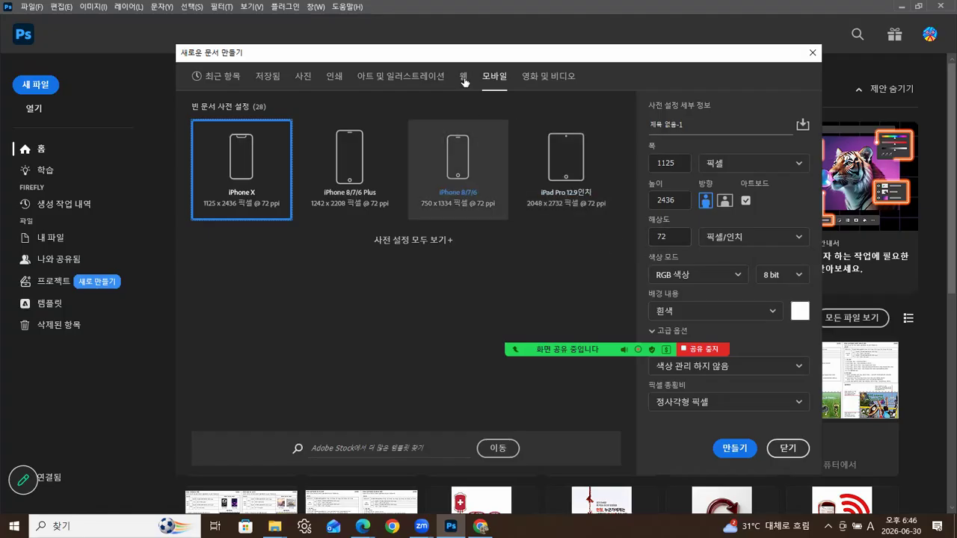
click(388, 77)
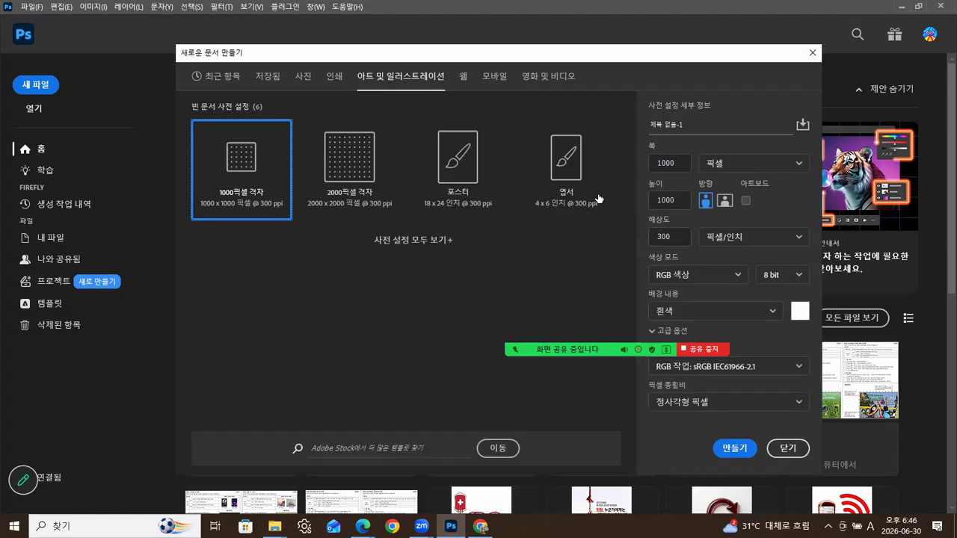
click(464, 78)
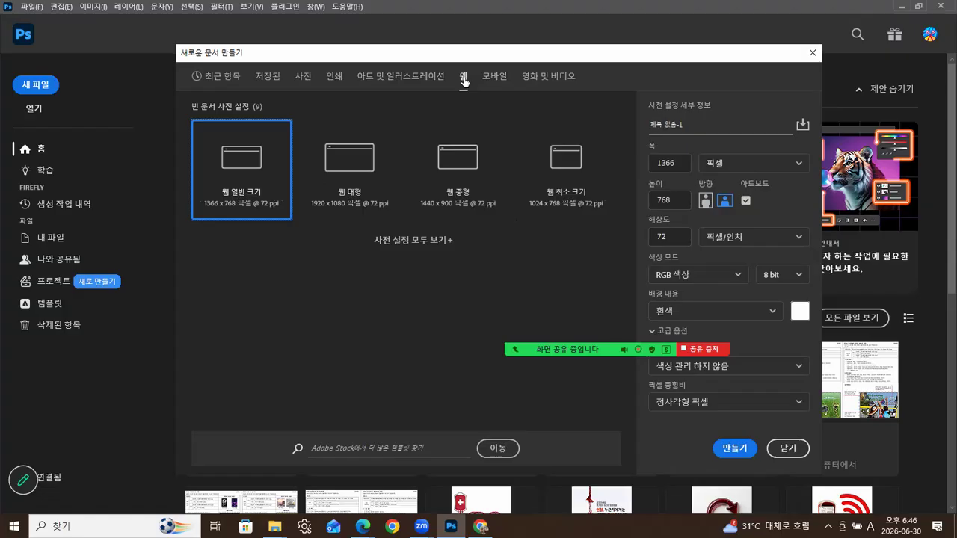
click(653, 236)
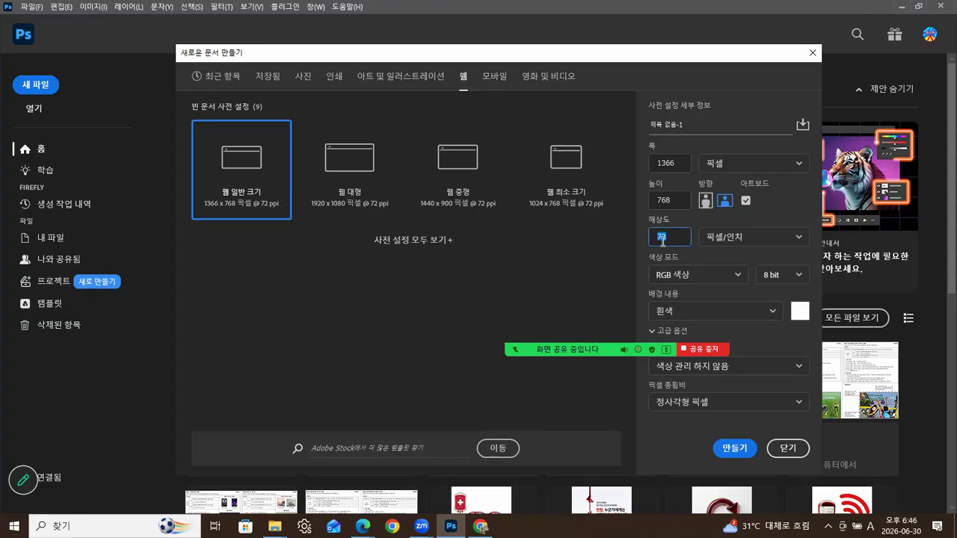
- Set width and height to 500 pixels at 72 ppi, keep RGB, and create the document
click(648, 165)
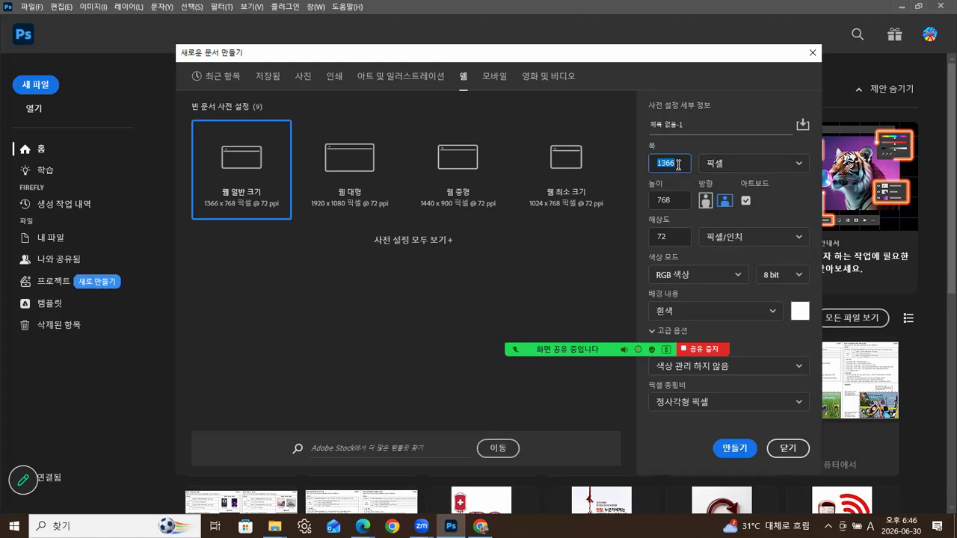
text(500)
click(673, 199)
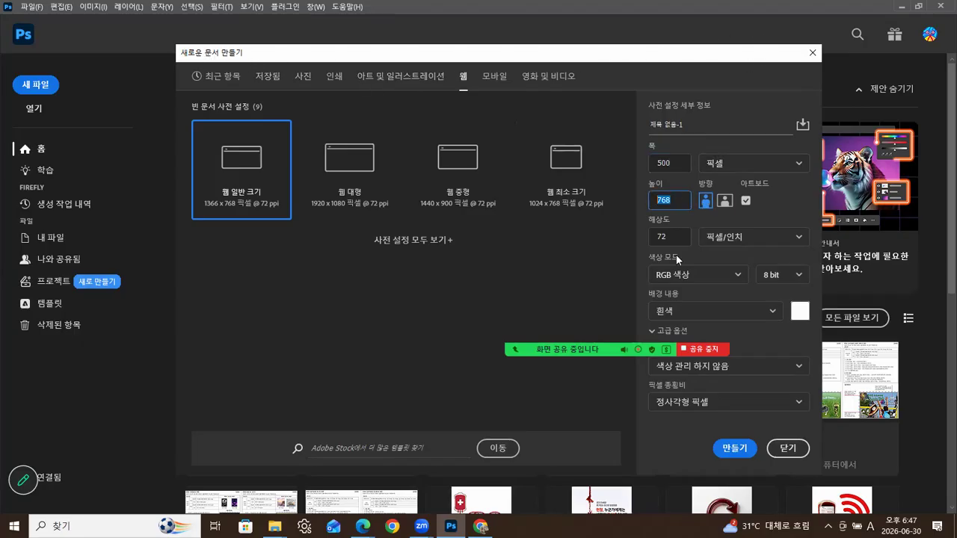
text(500)
click(678, 163)
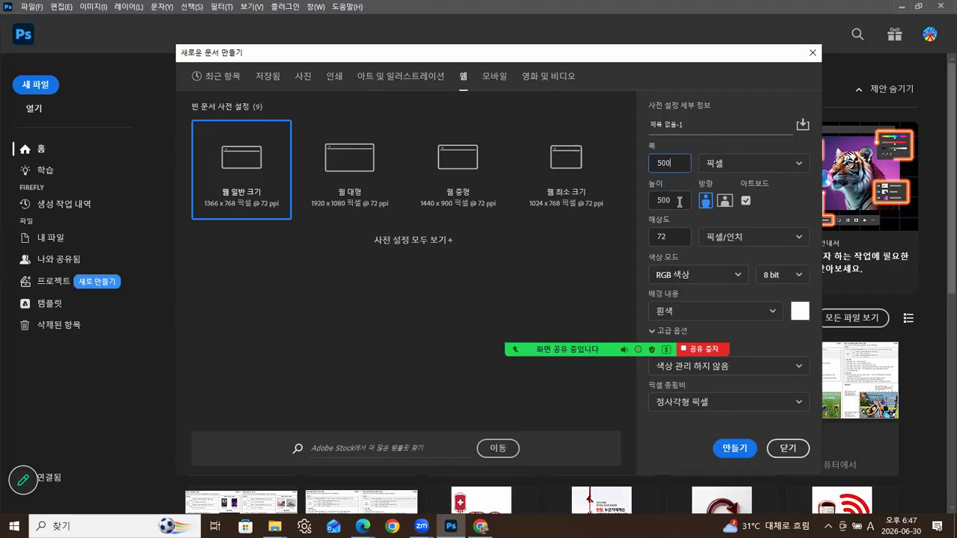
click(674, 238)
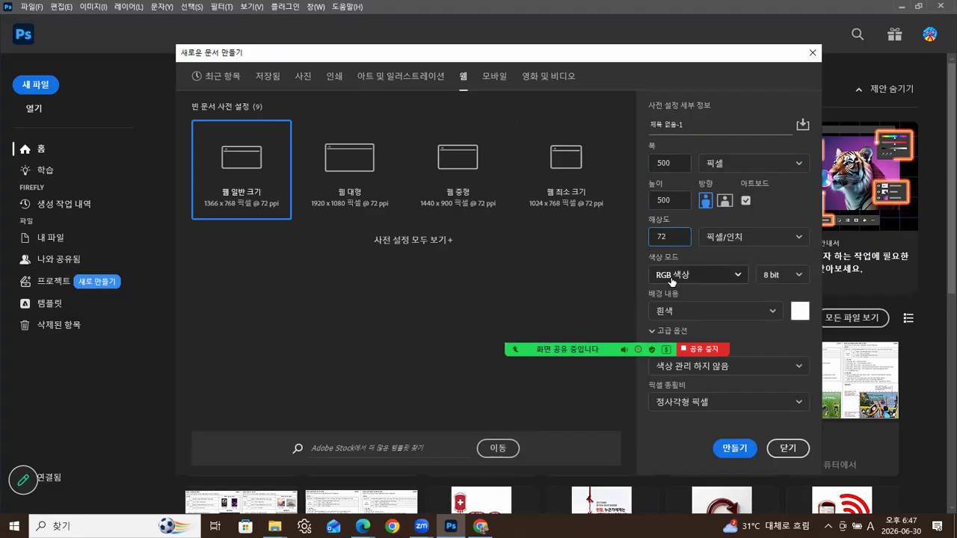
click(738, 275)
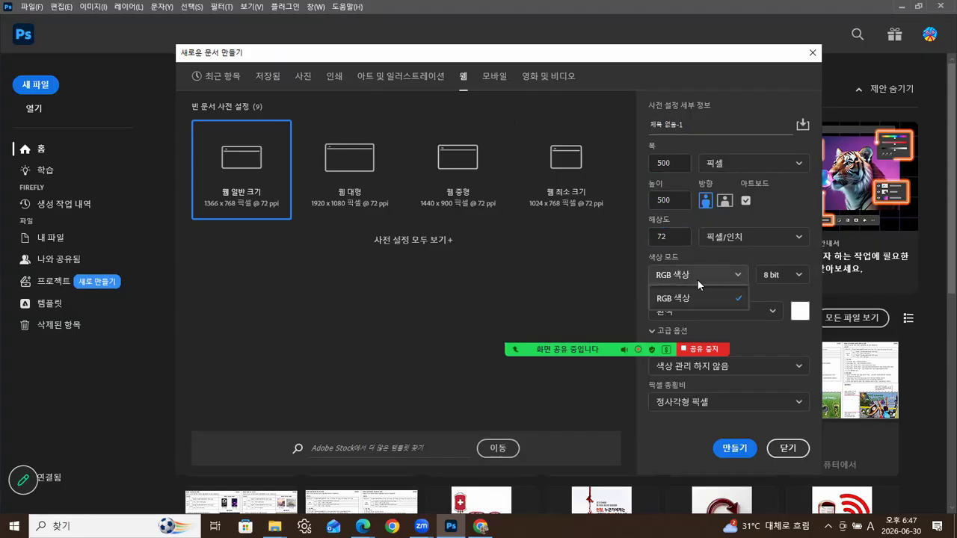
click(688, 255)
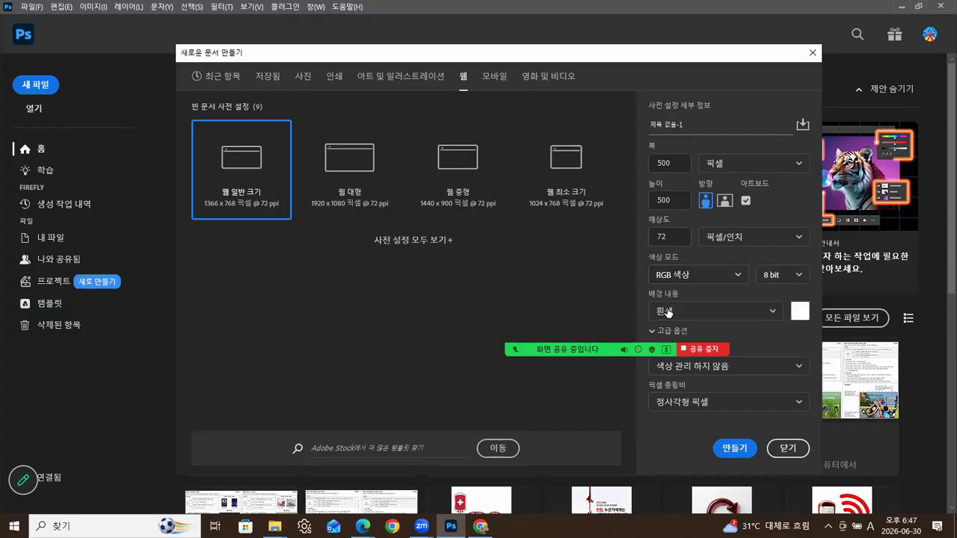
click(734, 448)
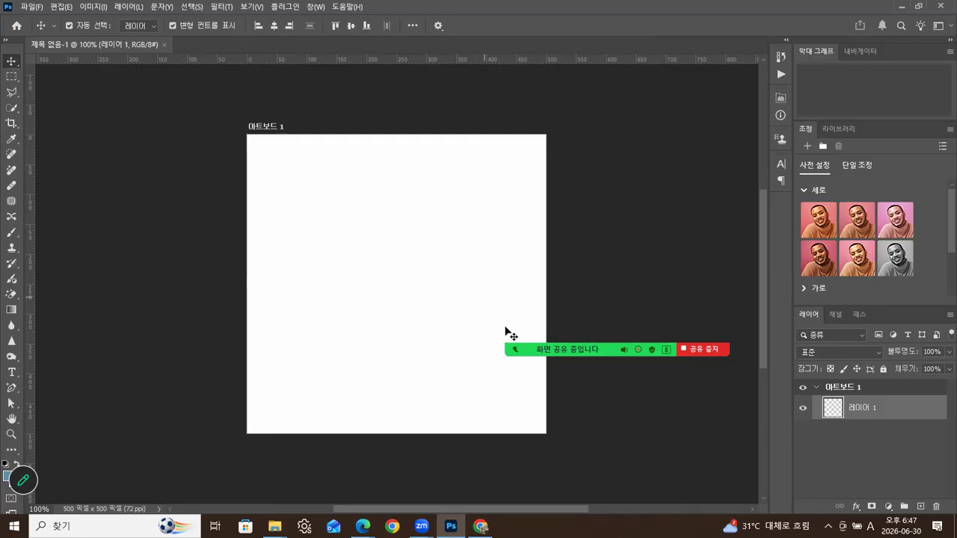
- Pull the untitled 500 × 500 document's tab out into a floating window
mouse_move(522, 348)
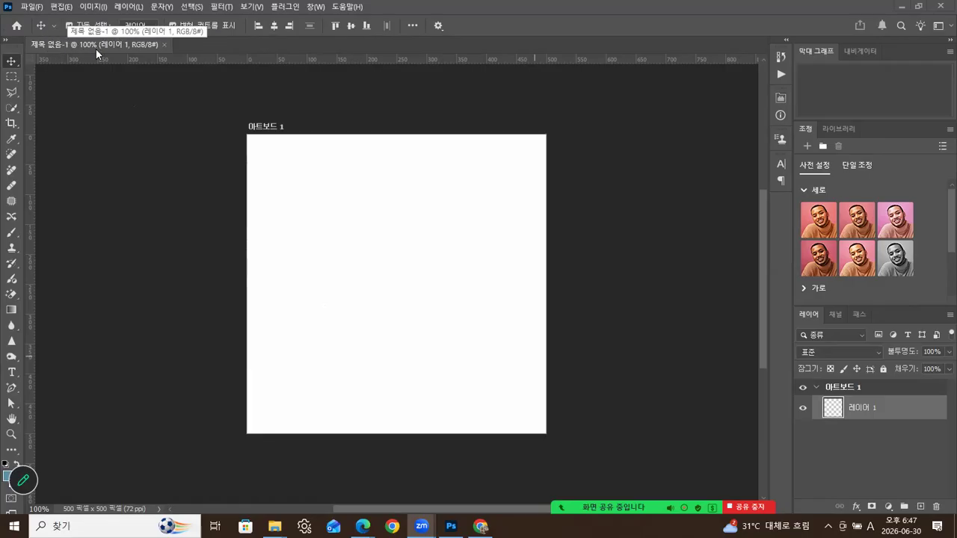
drag(102, 44, 128, 91)
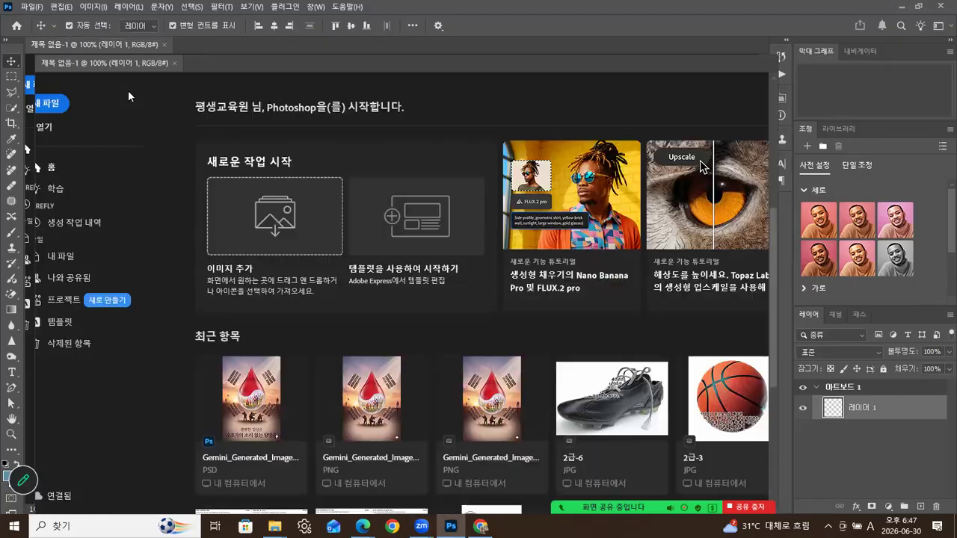
- Move the floating document window further right and hide its rulers with Ctrl+R
drag(209, 91, 287, 79)
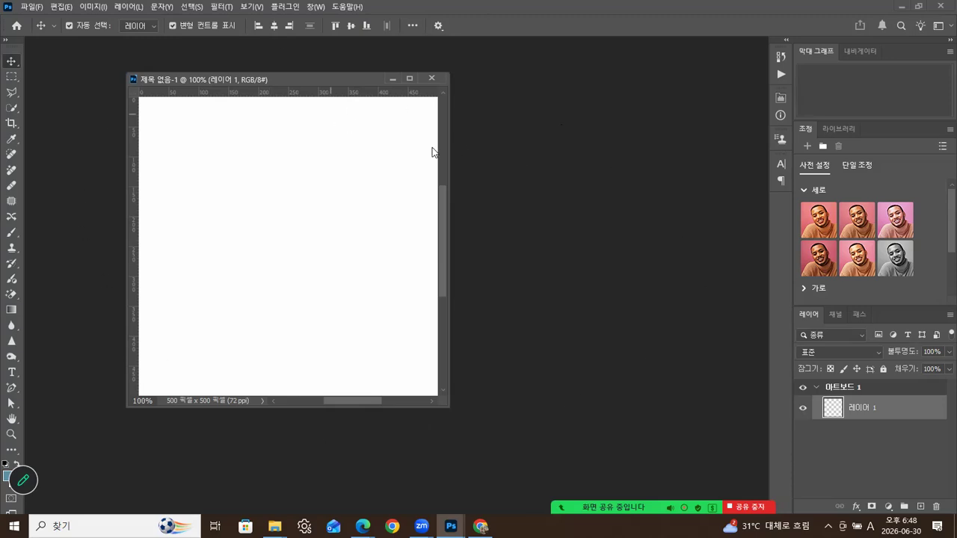
drag(318, 79, 361, 119)
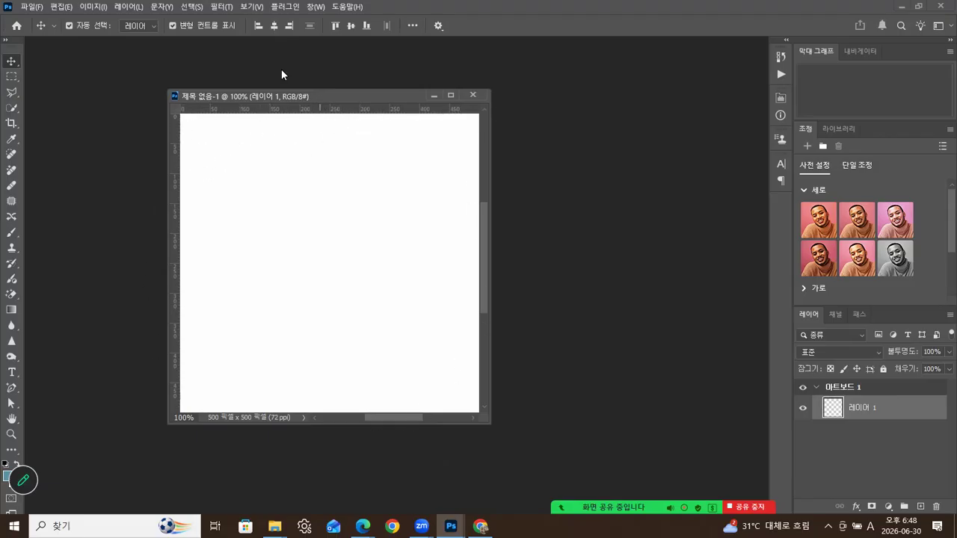
click(246, 8)
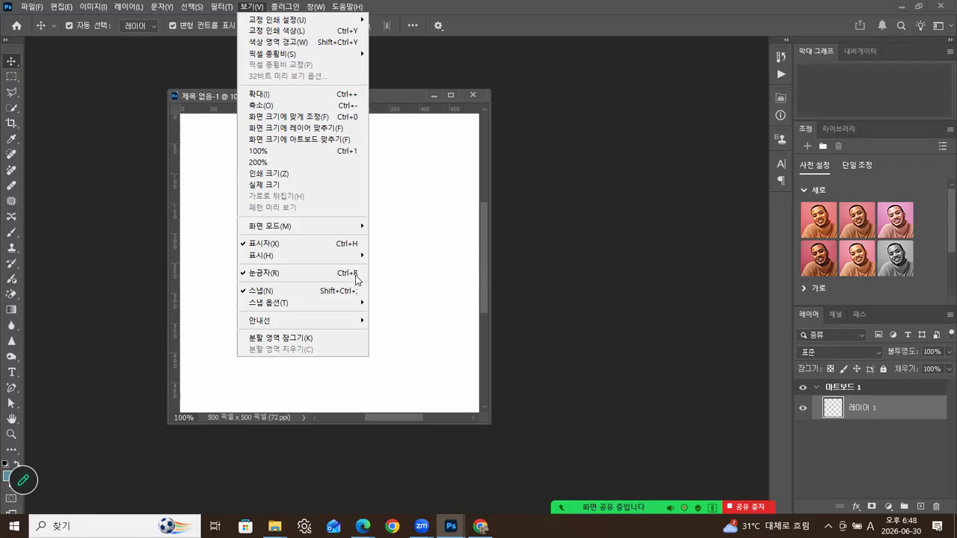
click(389, 102)
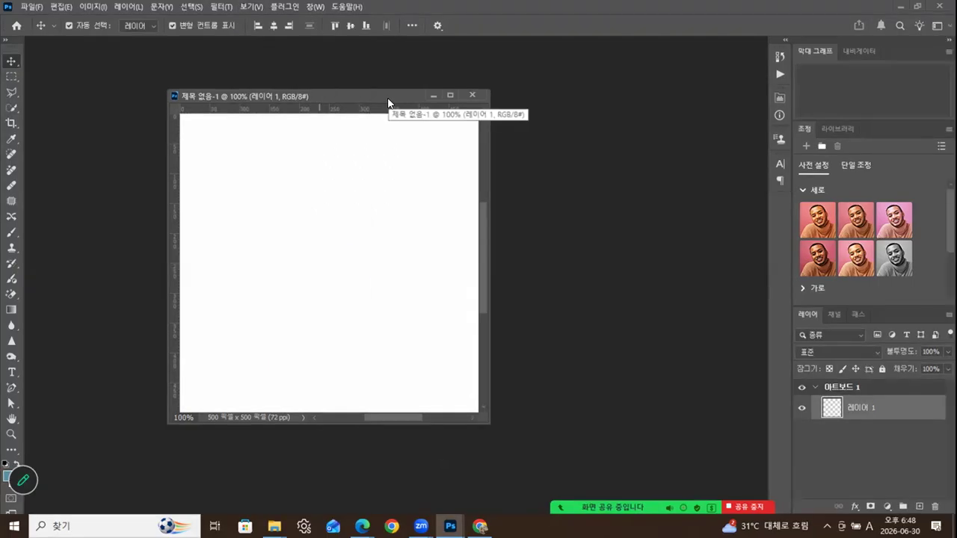
drag(388, 103, 394, 102)
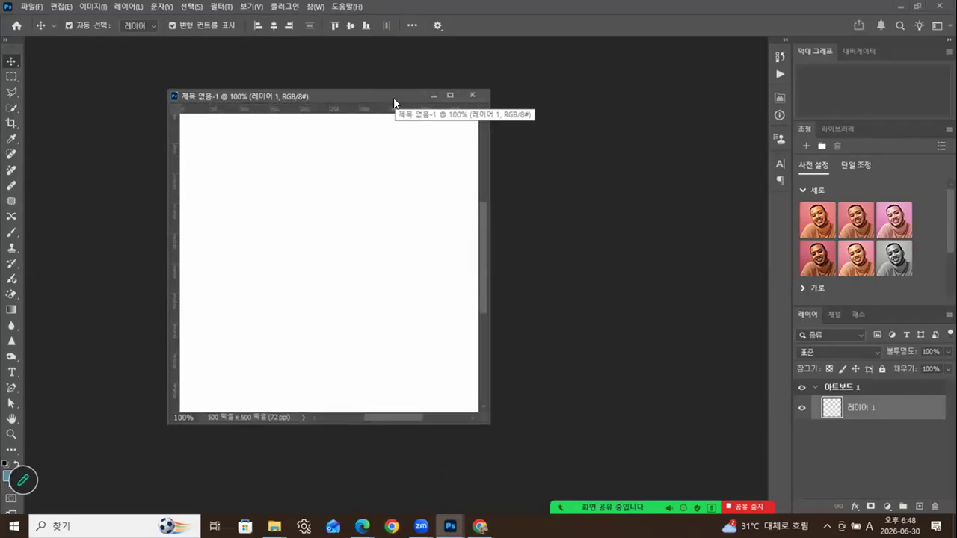
key(ctrl+r)
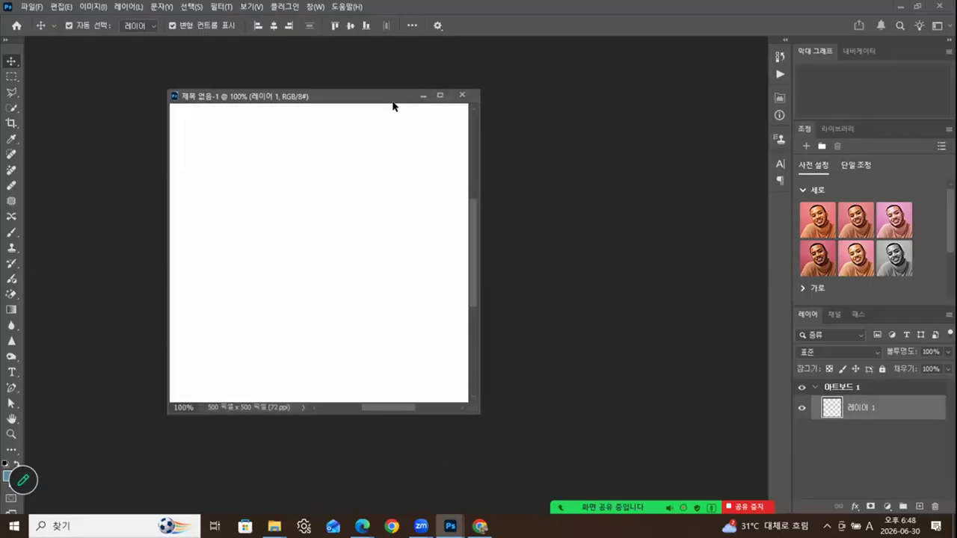
- Show rulers again, try centimetre units then return to pixels, and move the window left
key(ctrl+r)
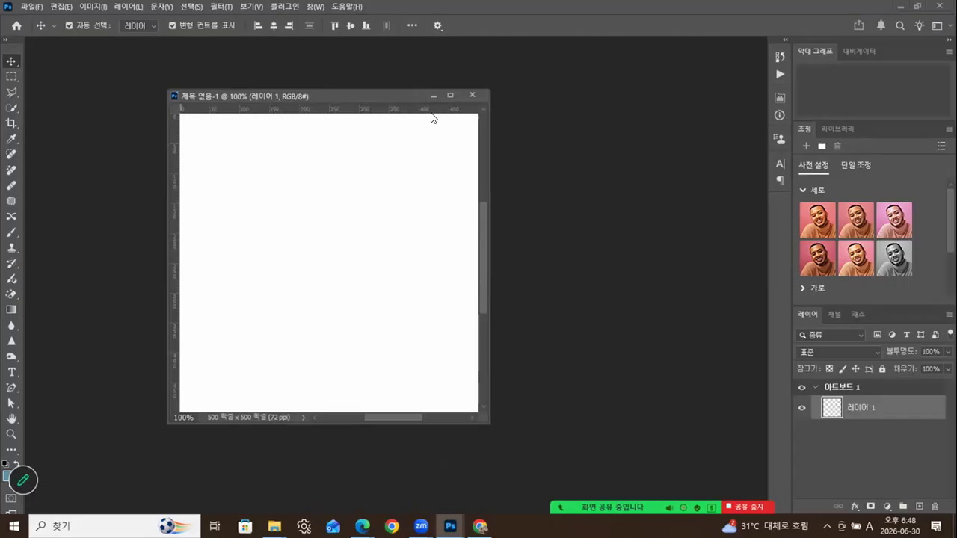
right_click(407, 111)
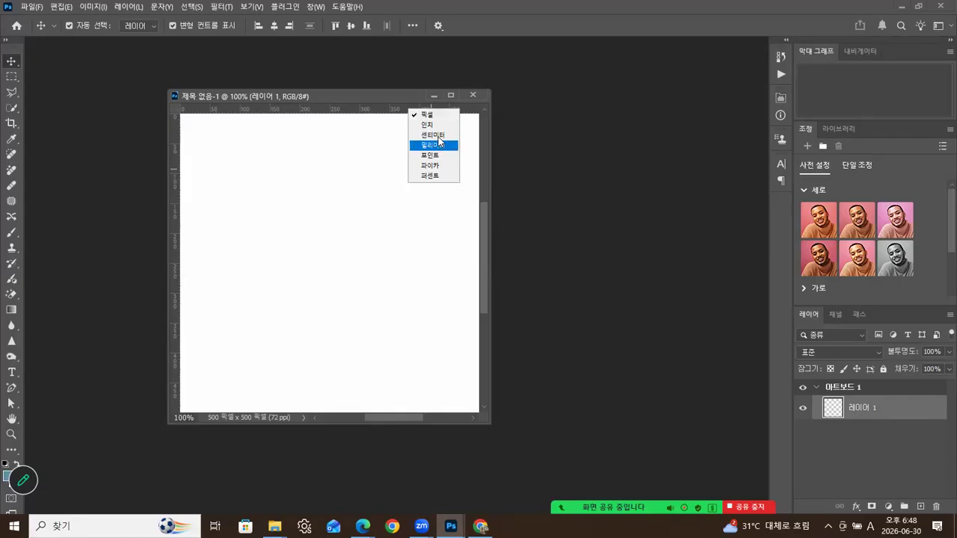
click(436, 135)
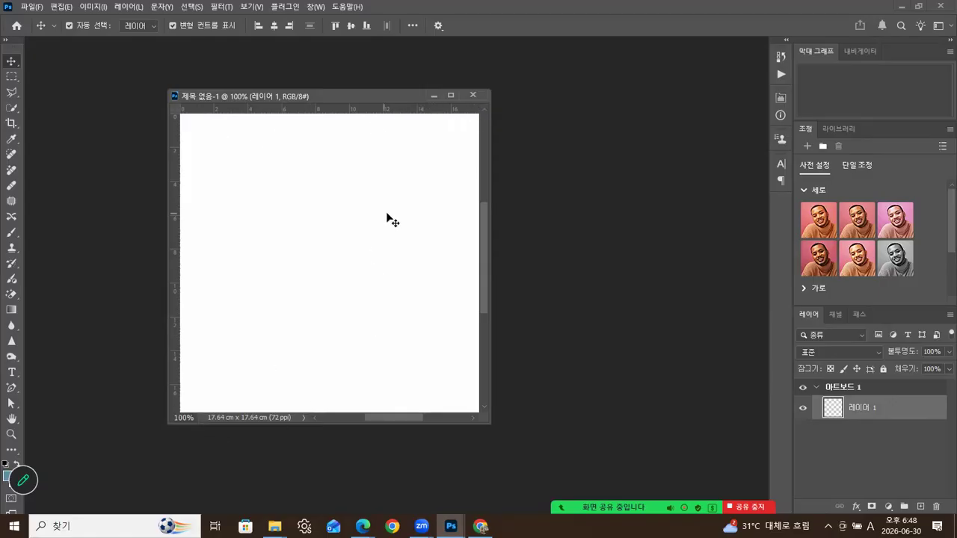
right_click(397, 93)
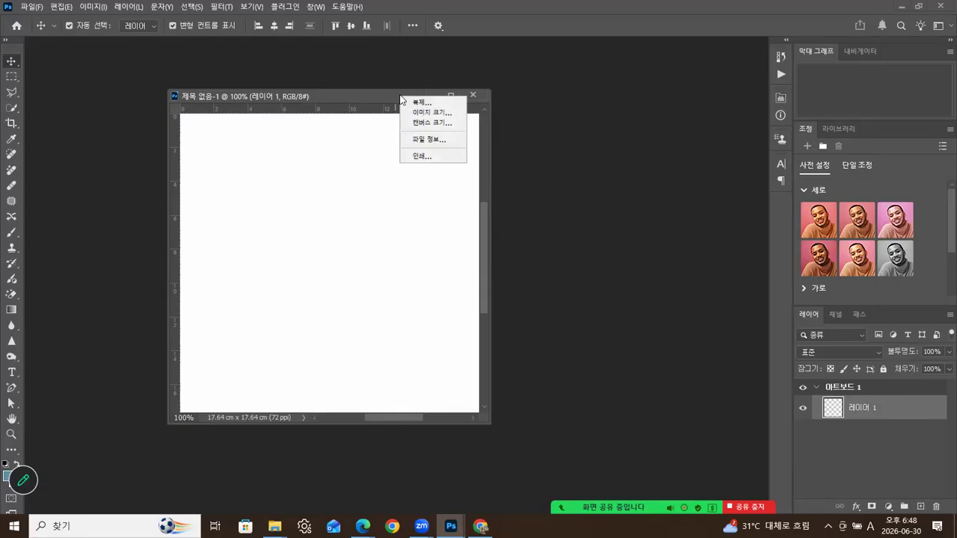
right_click(389, 112)
right_click(388, 112)
click(406, 118)
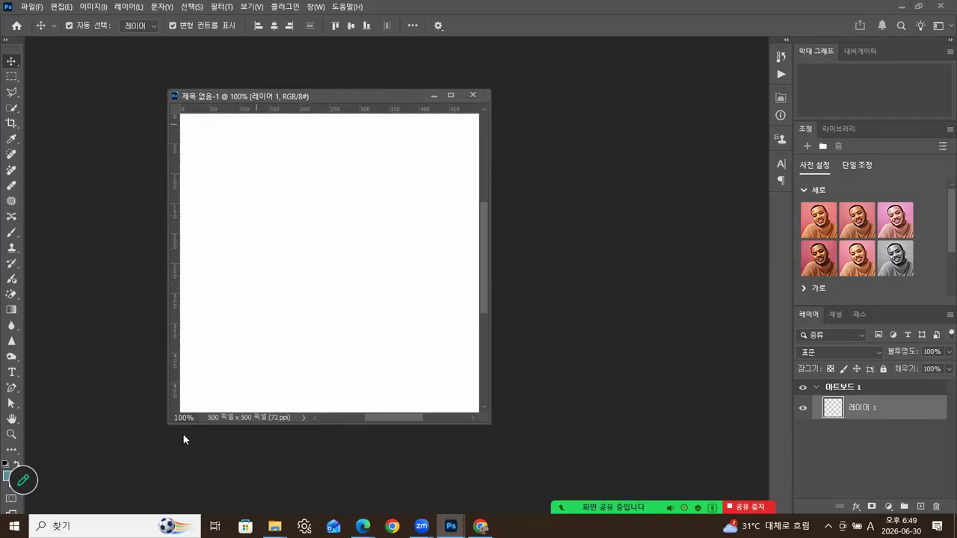
drag(353, 95, 291, 94)
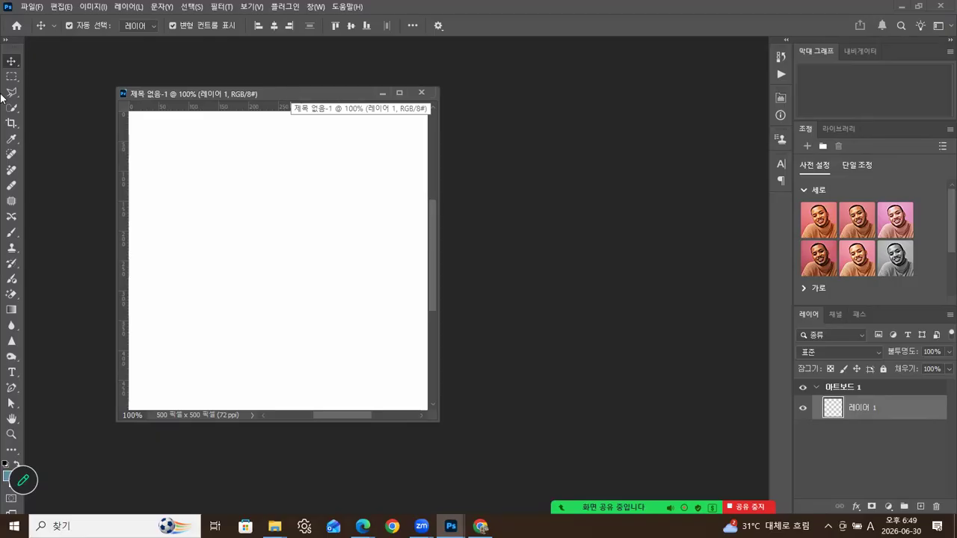
drag(261, 92, 213, 85)
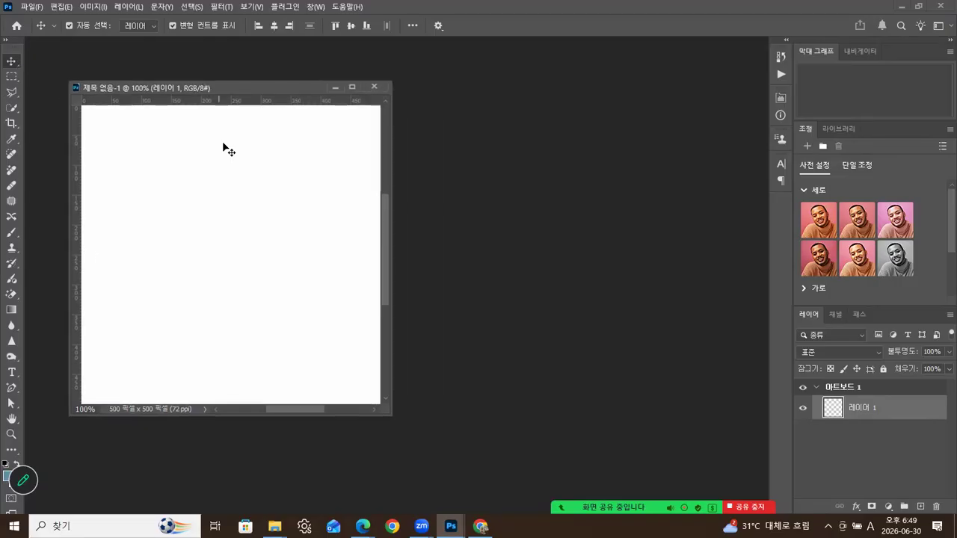
- Bring up the ch01 folder window and drag it down and to the right
mouse_move(274, 527)
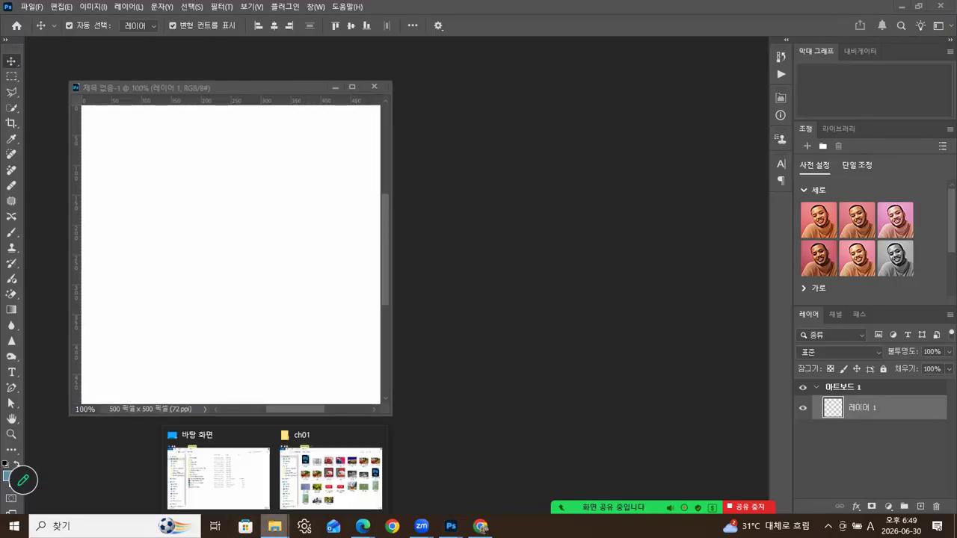
click(335, 434)
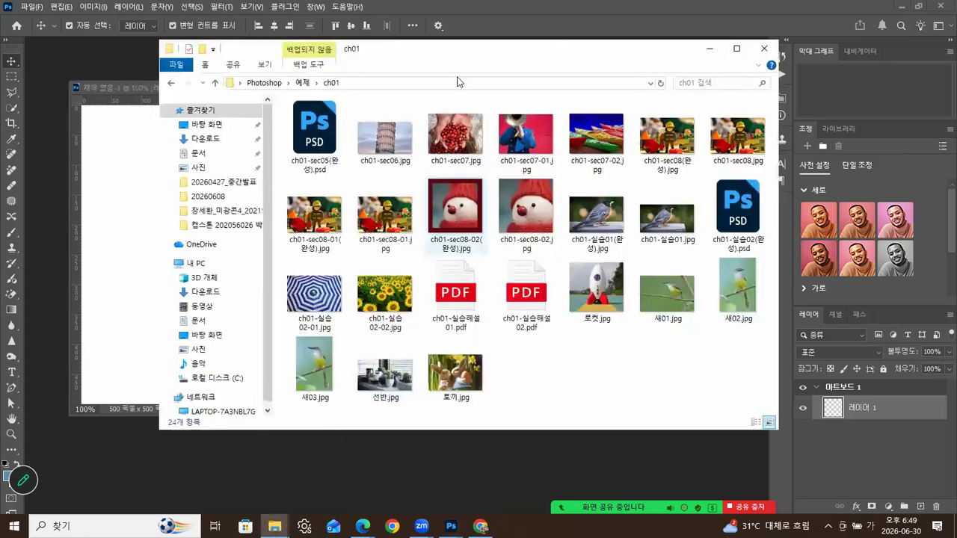
drag(485, 56, 535, 93)
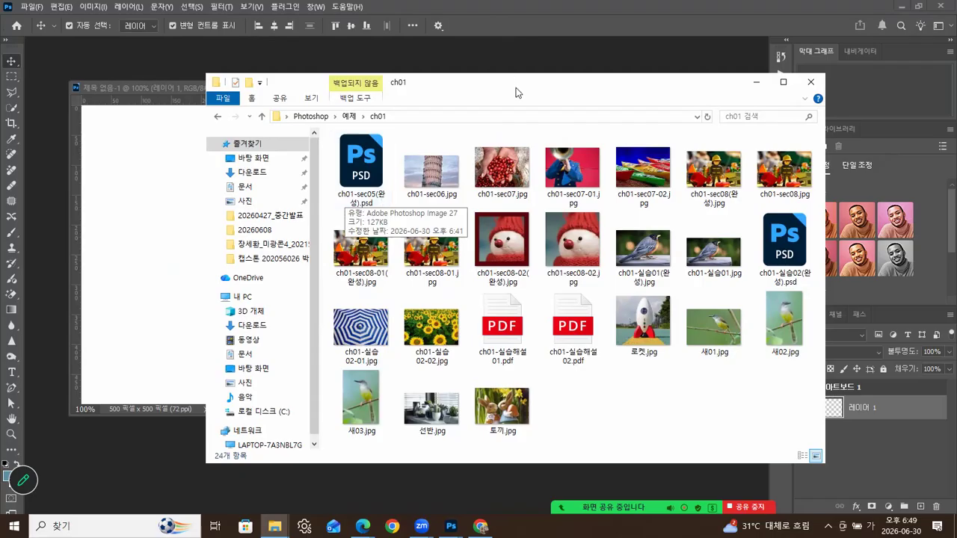
drag(526, 86, 536, 162)
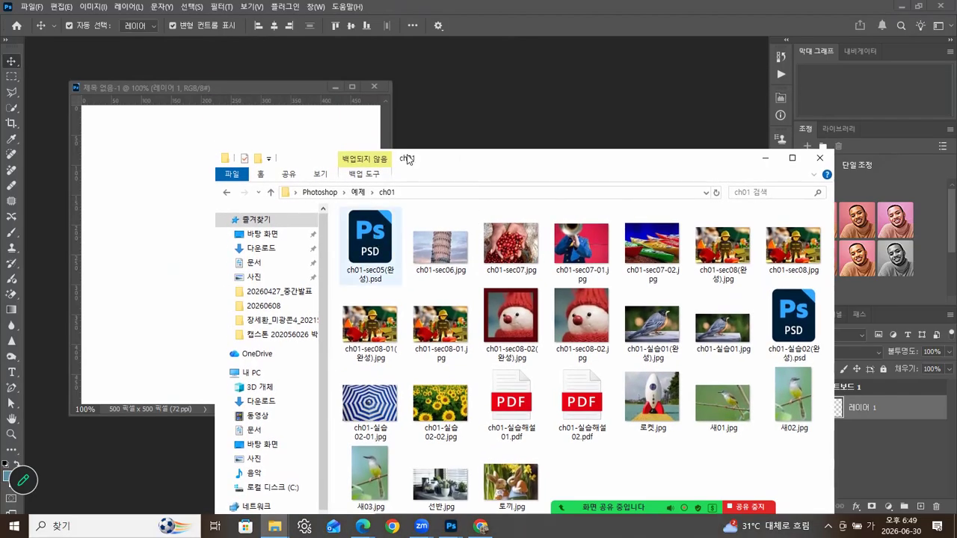
- Open and close Photoshop's File menu, then bring the ch01 folder window forward again
click(30, 9)
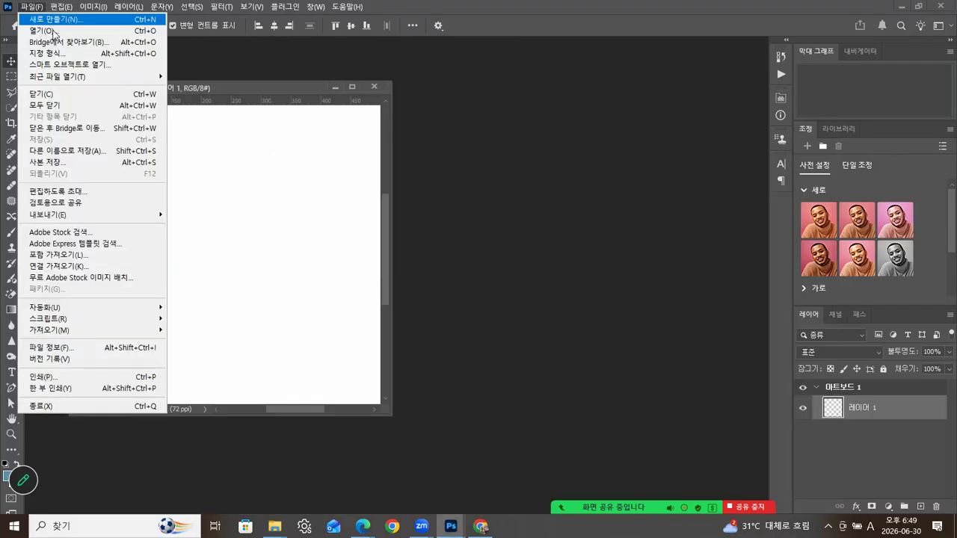
click(545, 125)
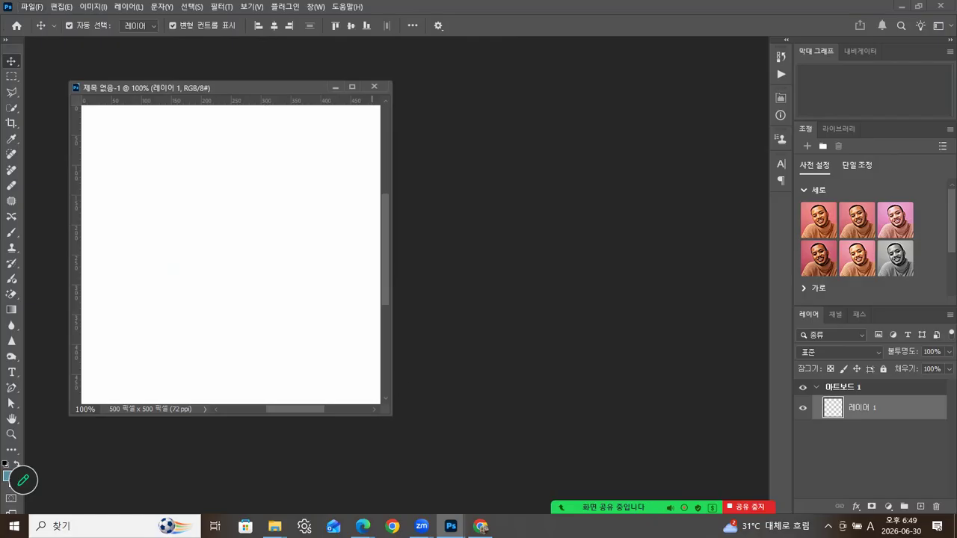
mouse_move(275, 527)
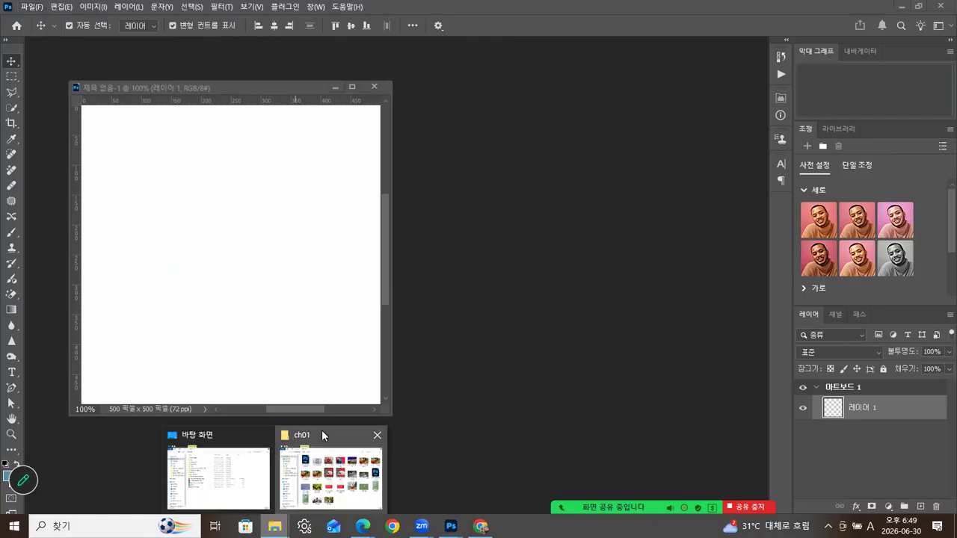
click(322, 432)
click(379, 232)
drag(379, 232, 535, 118)
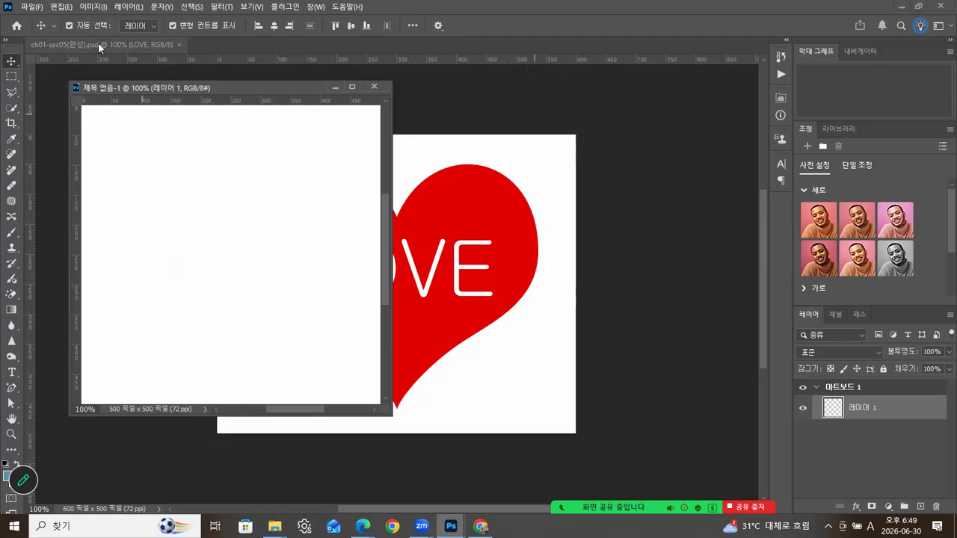
drag(103, 46, 499, 141)
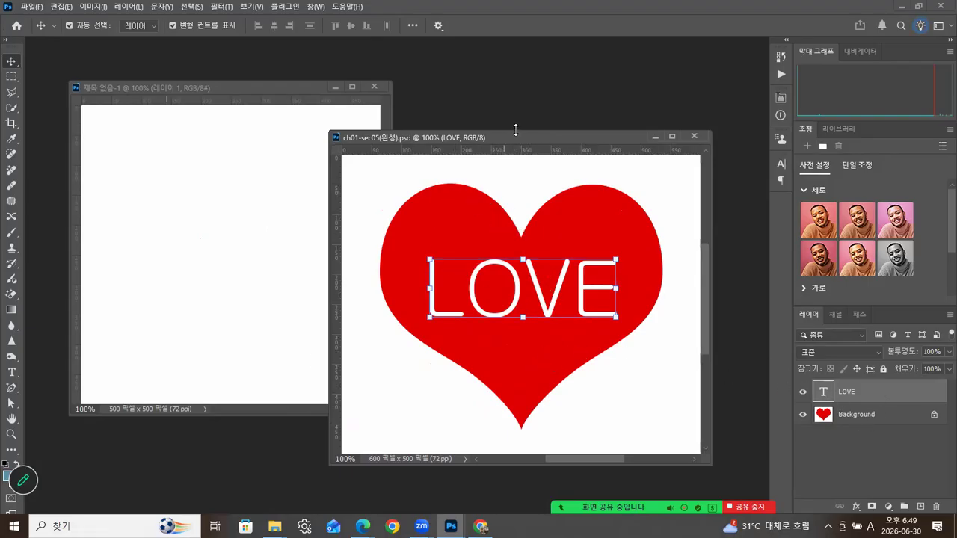
drag(517, 135, 528, 137)
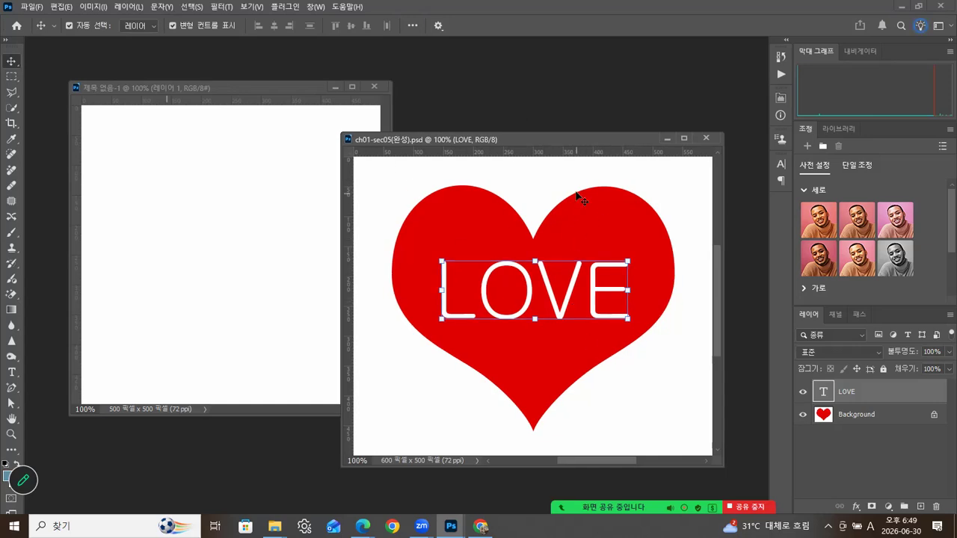
click(705, 138)
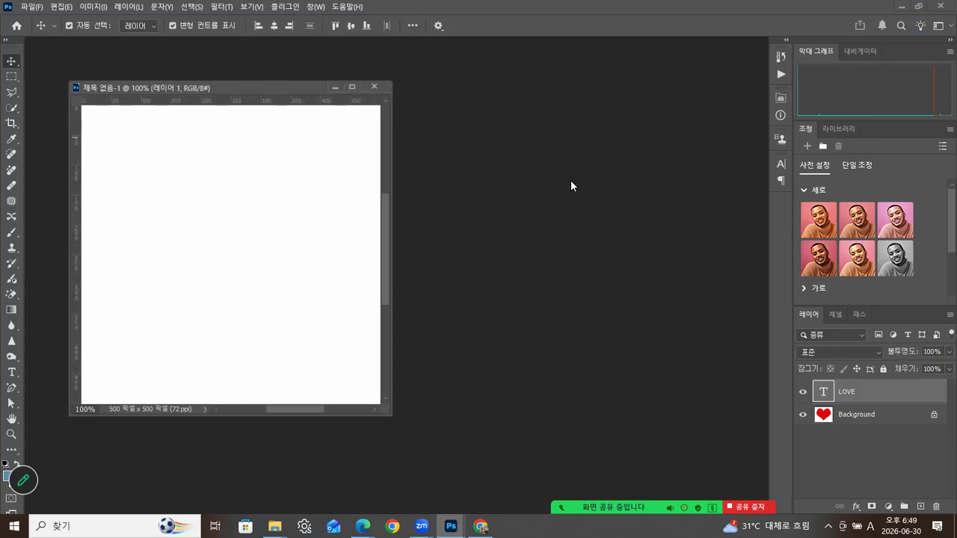
- Move the untitled document window right and switch to the Custom Shape Tool
drag(275, 88, 363, 89)
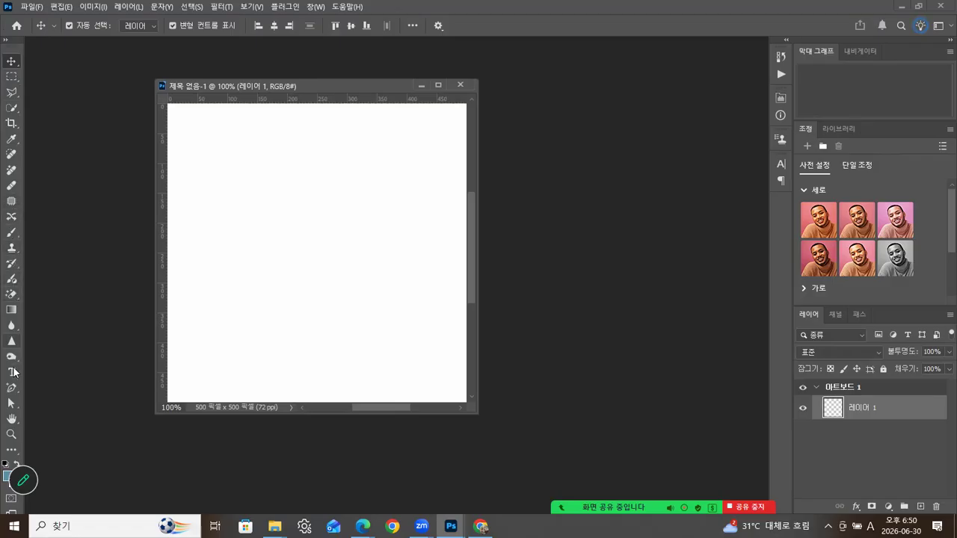
click(12, 454)
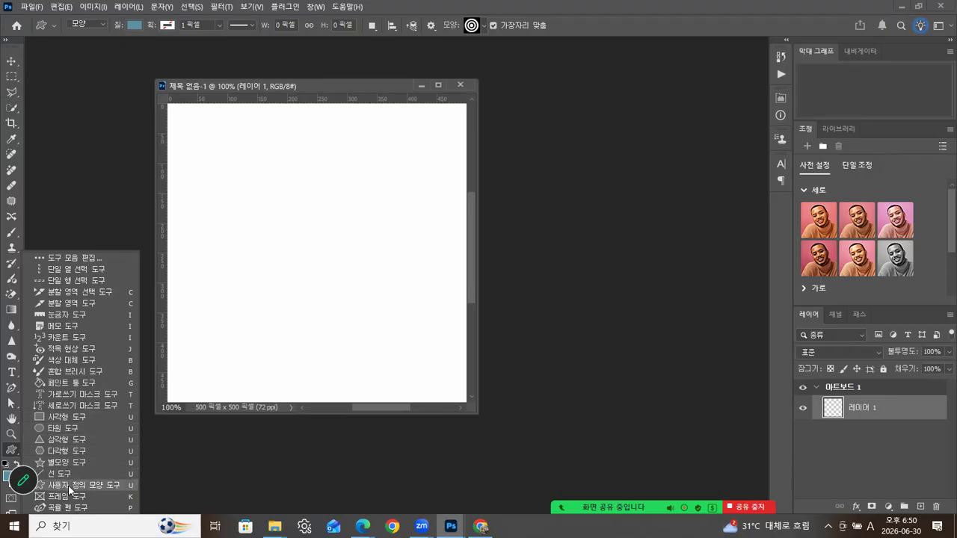
click(102, 484)
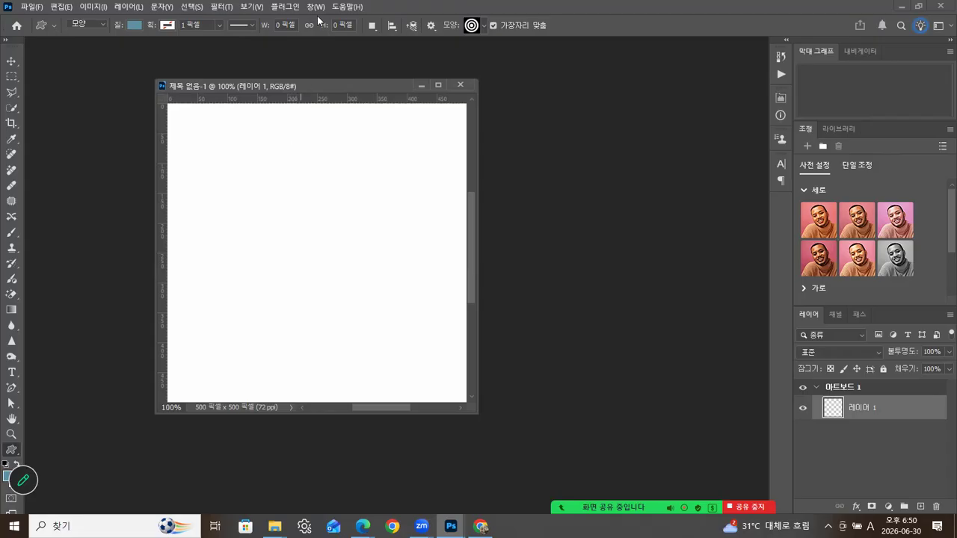
- Delete the 레거시 모양 및 기타 group from the custom shape library
click(483, 25)
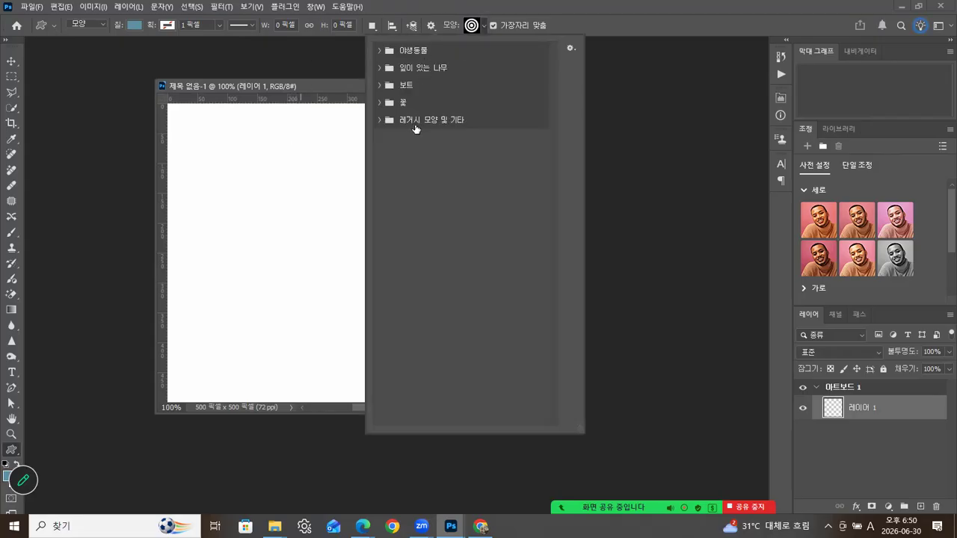
right_click(448, 121)
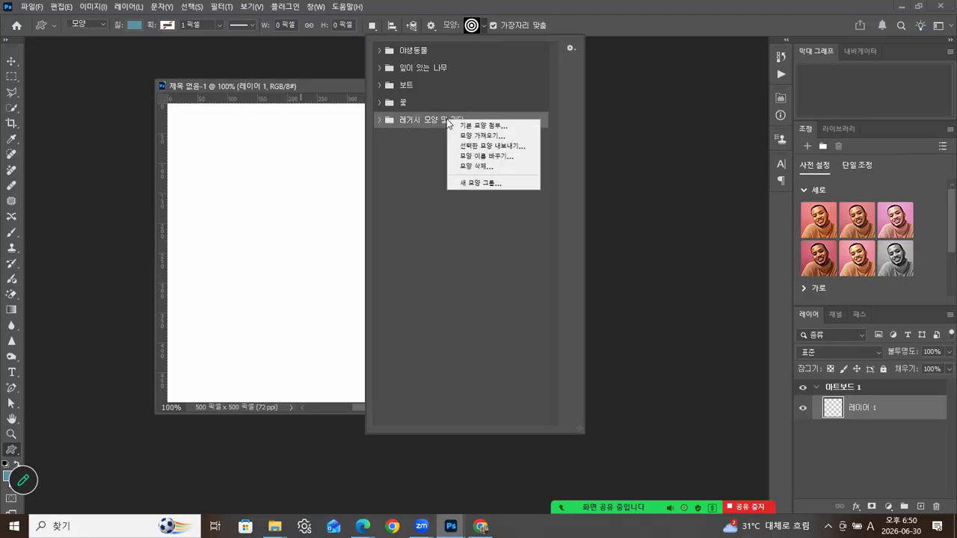
click(469, 167)
click(448, 200)
click(480, 28)
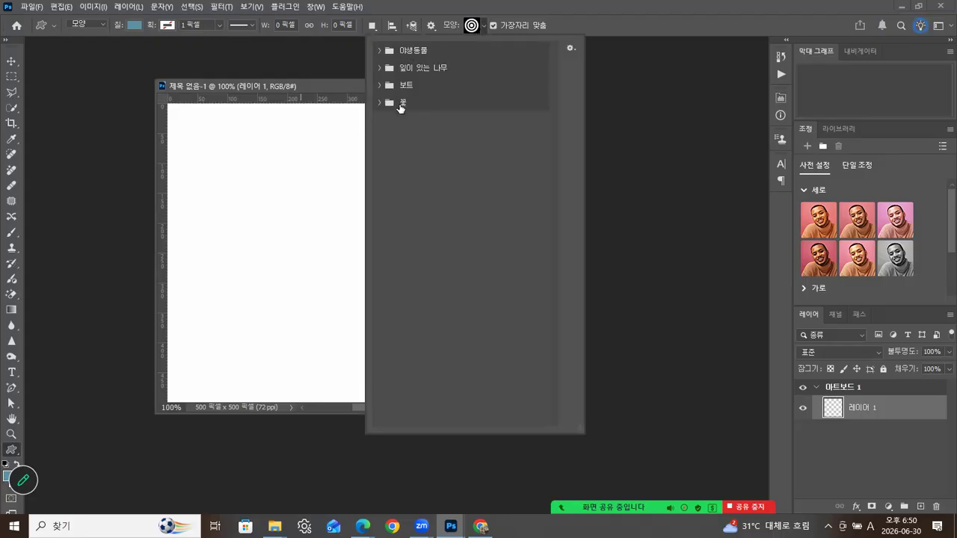
drag(437, 68, 501, 63)
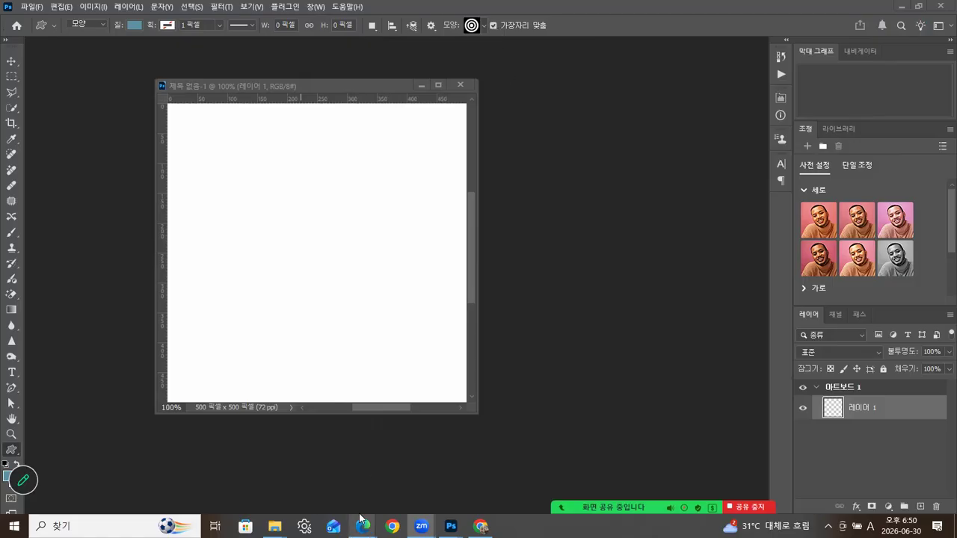
- Save the Photoshop course attendance in Edge, confirm both messages, and minimize the browser
mouse_move(363, 525)
click(404, 436)
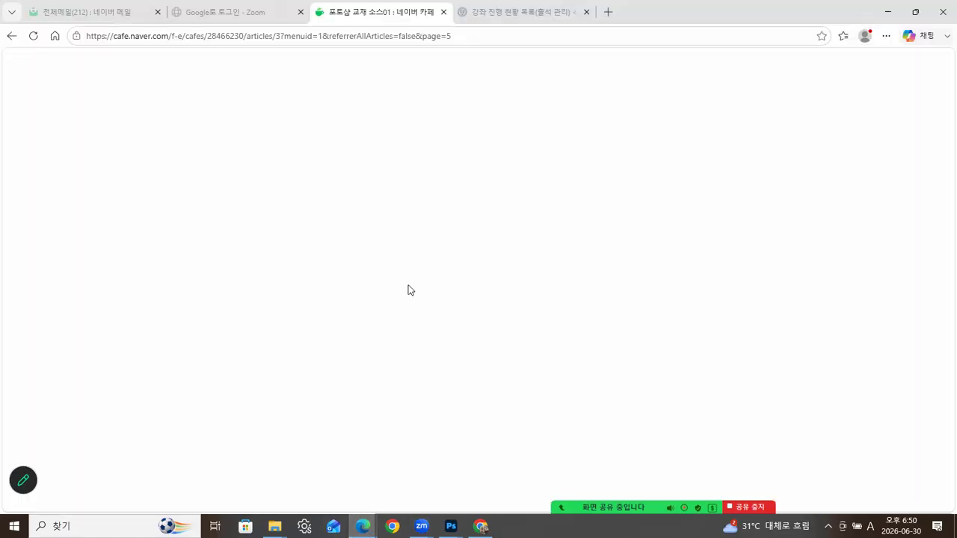
click(493, 11)
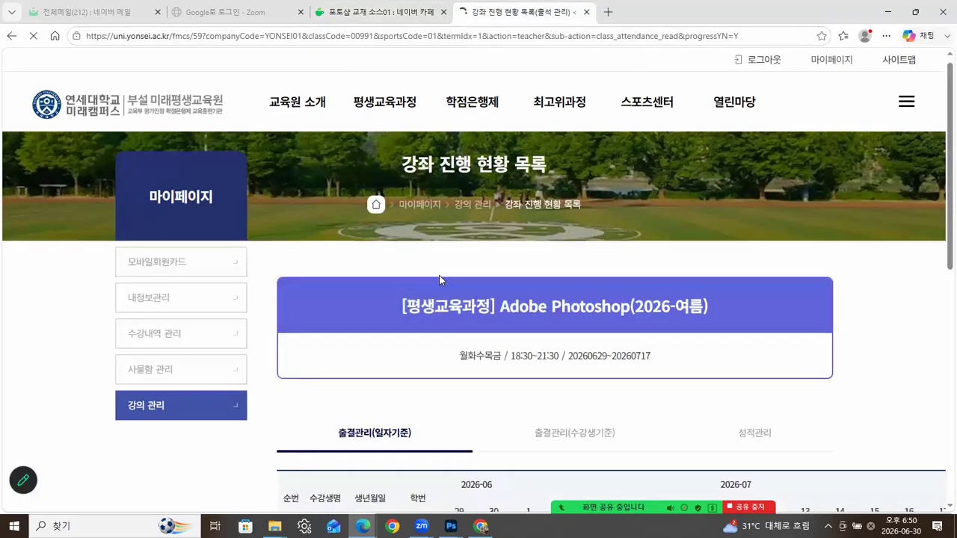
scroll(466, 314, up, 3)
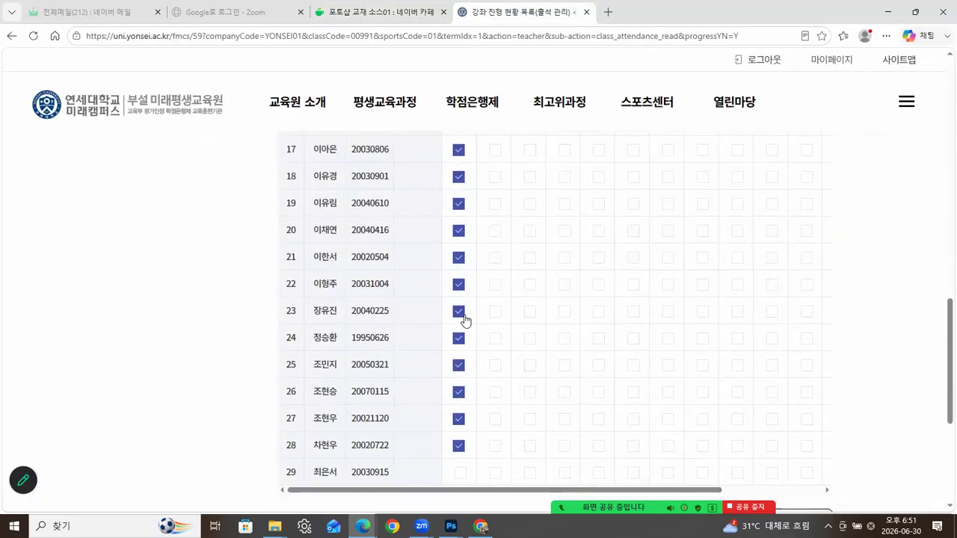
scroll(462, 314, up, 2)
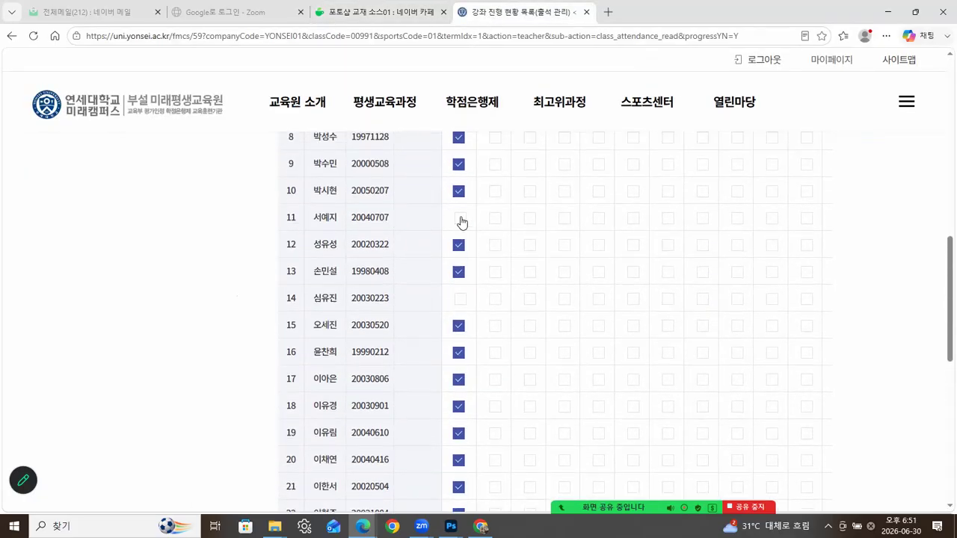
scroll(516, 274, down, 5)
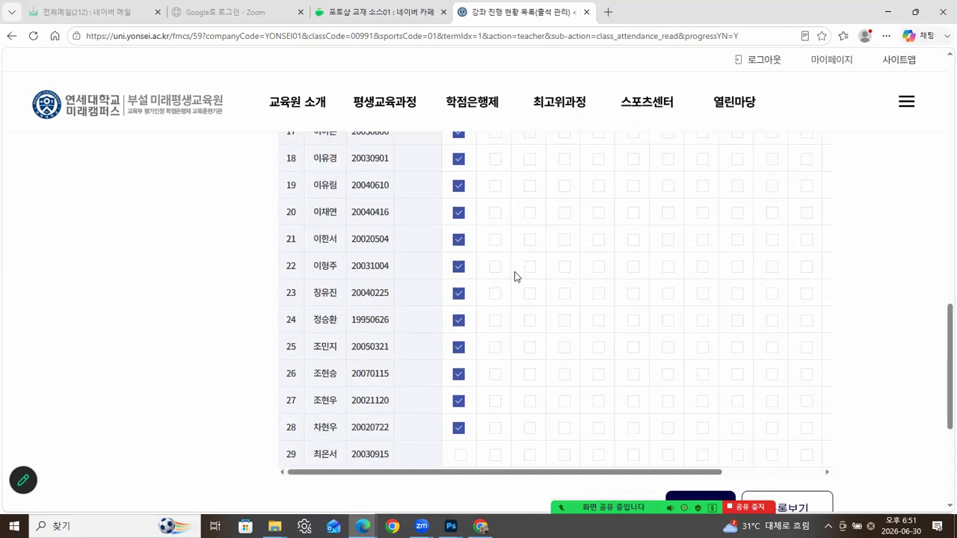
click(700, 341)
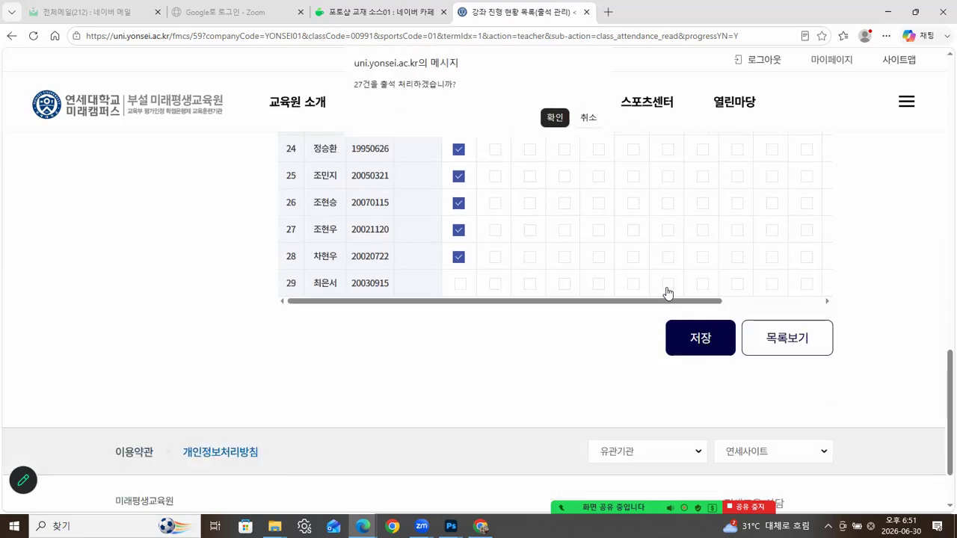
click(554, 118)
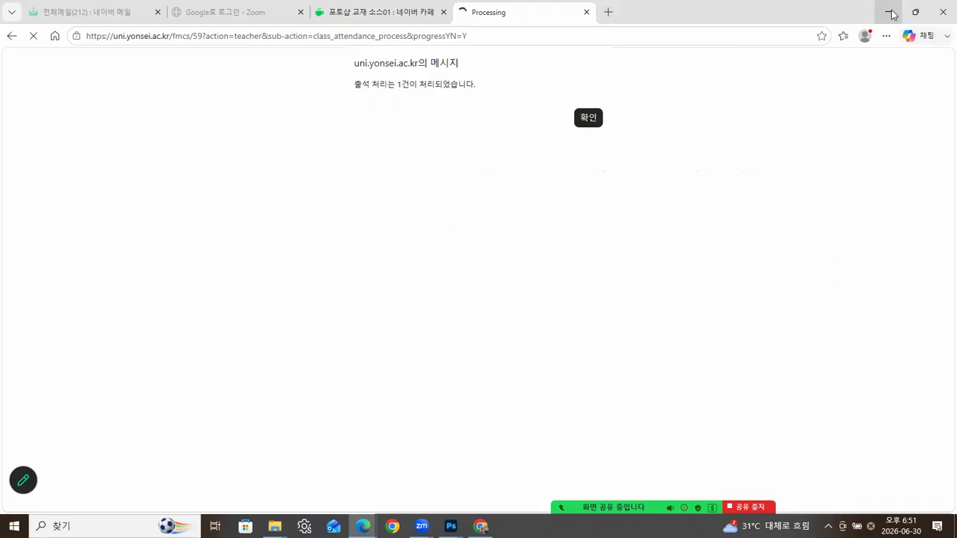
click(588, 118)
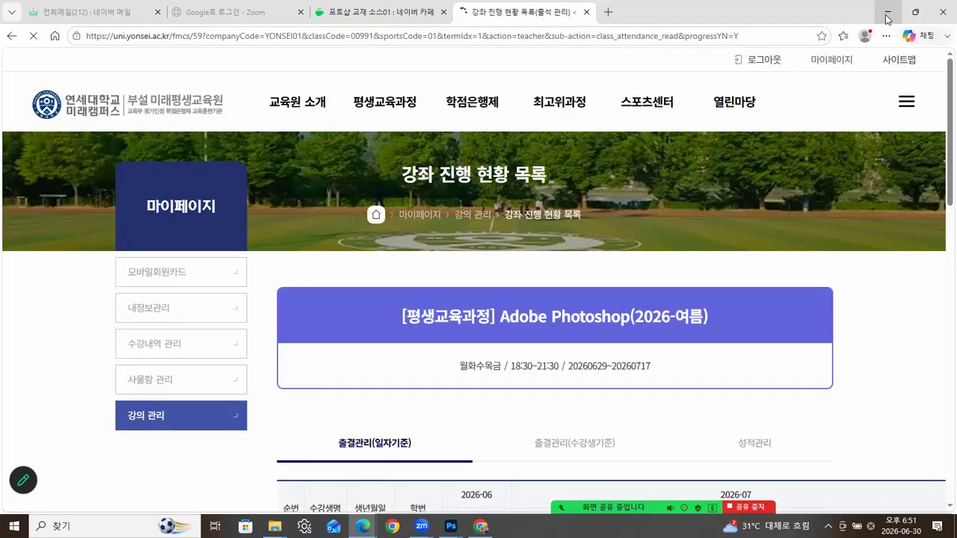
click(887, 12)
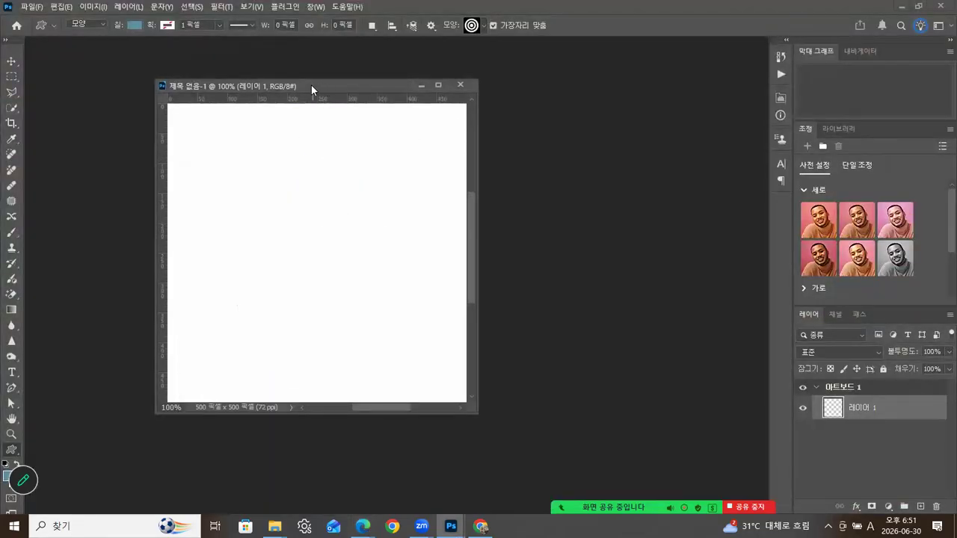
- Browse the 야생동물, 잎이 있는 나무, 보트 and 꽃 folders in the custom shape library
drag(311, 89, 293, 88)
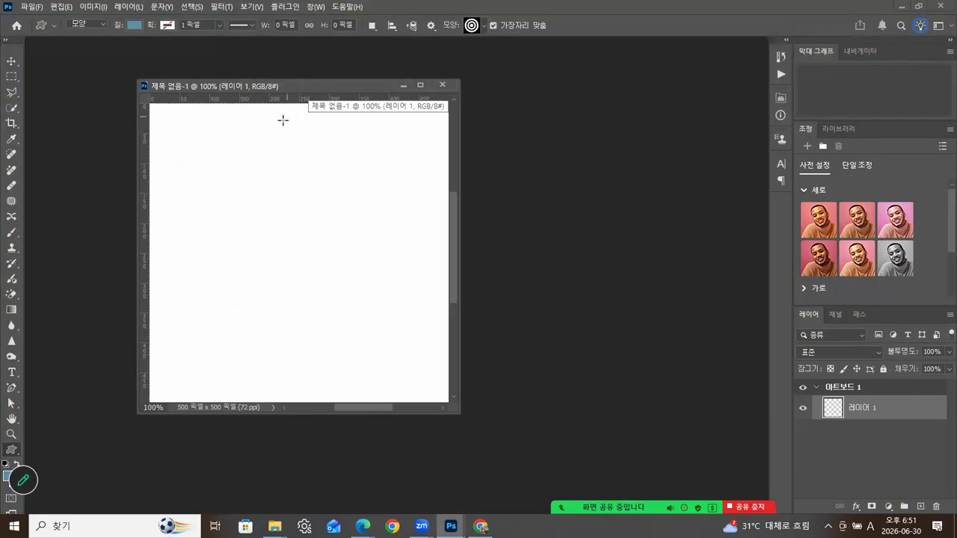
click(484, 27)
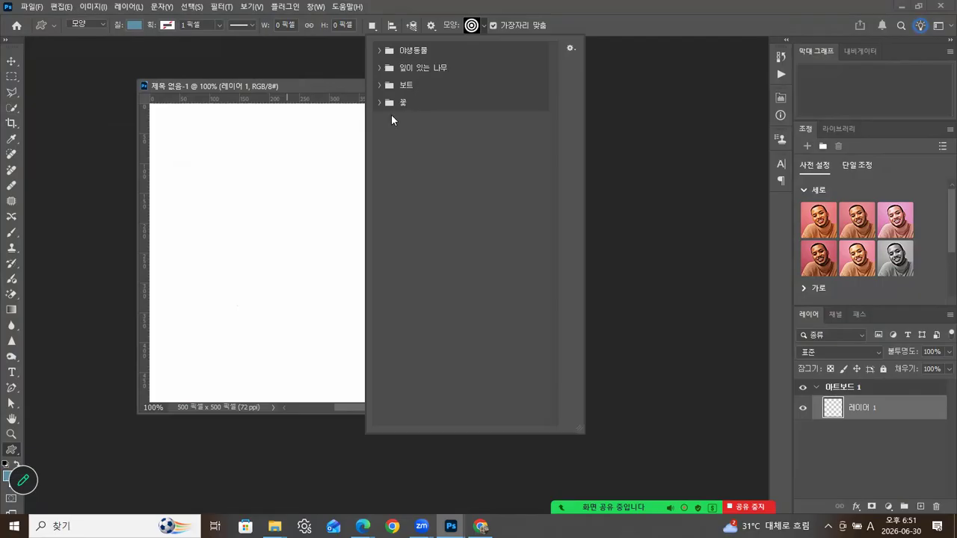
click(379, 49)
click(379, 50)
click(378, 67)
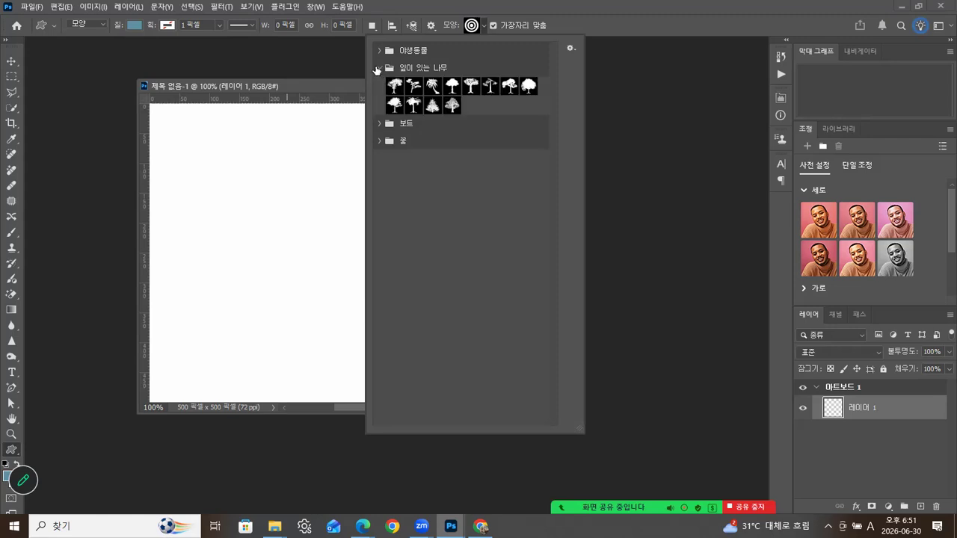
click(378, 68)
click(379, 85)
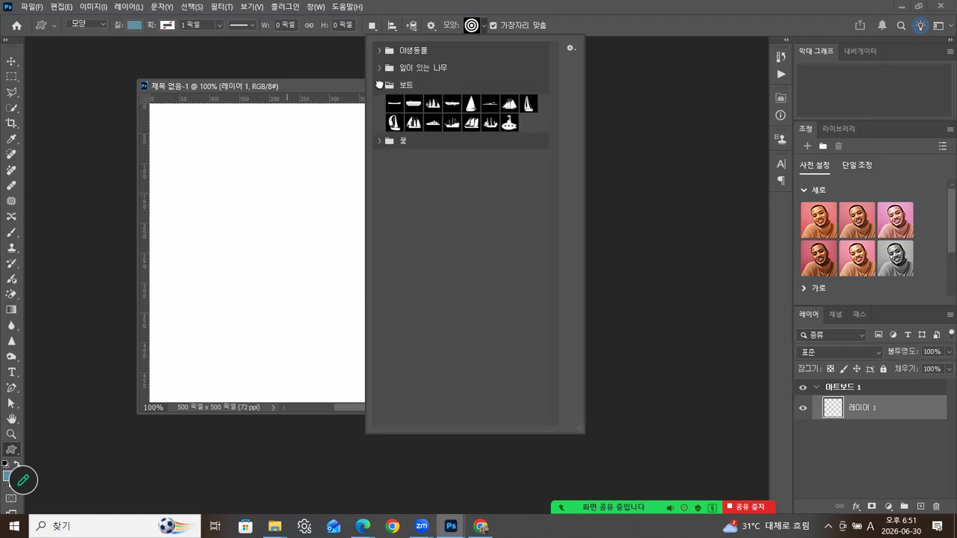
click(379, 85)
click(379, 102)
click(379, 102)
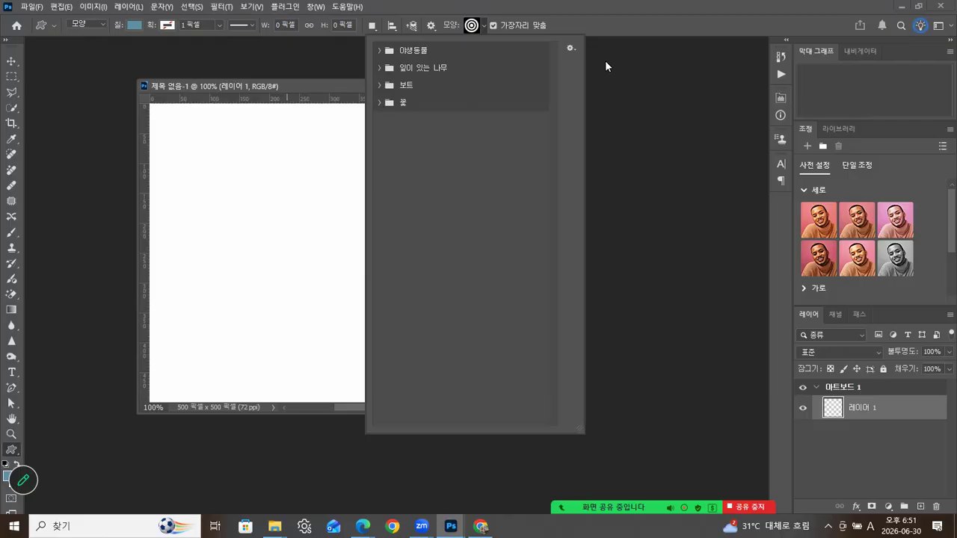
click(570, 50)
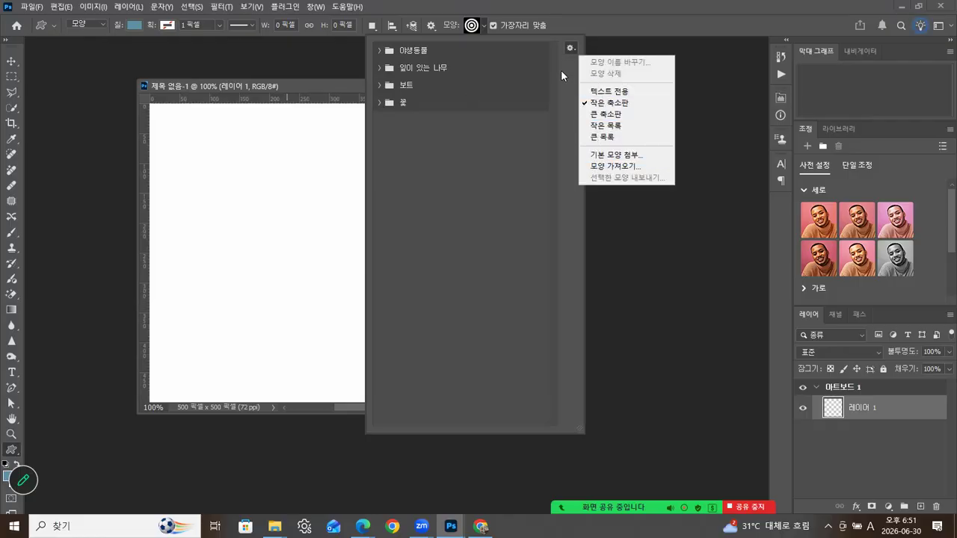
click(564, 67)
click(310, 66)
- Show the Shapes panel from the Window menu and open its options menu
click(315, 7)
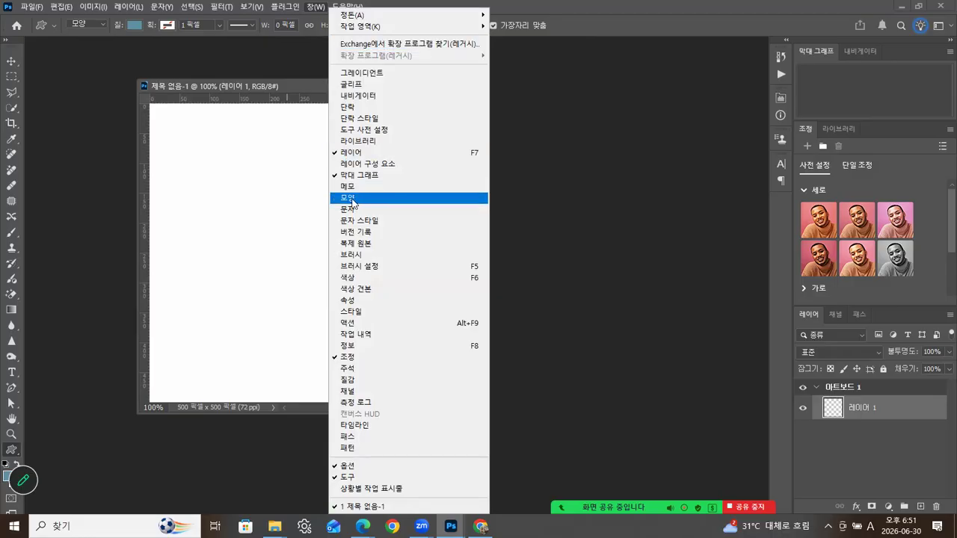
click(352, 200)
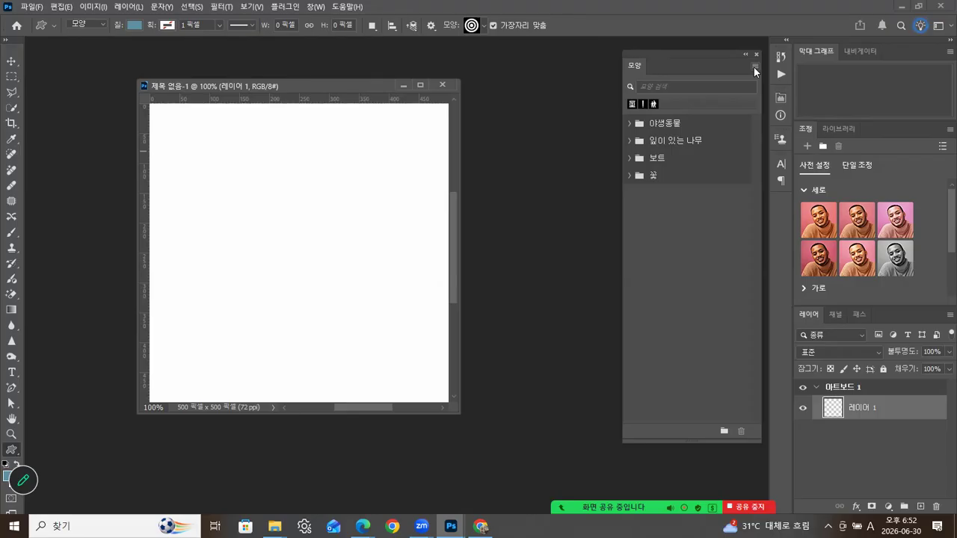
click(755, 67)
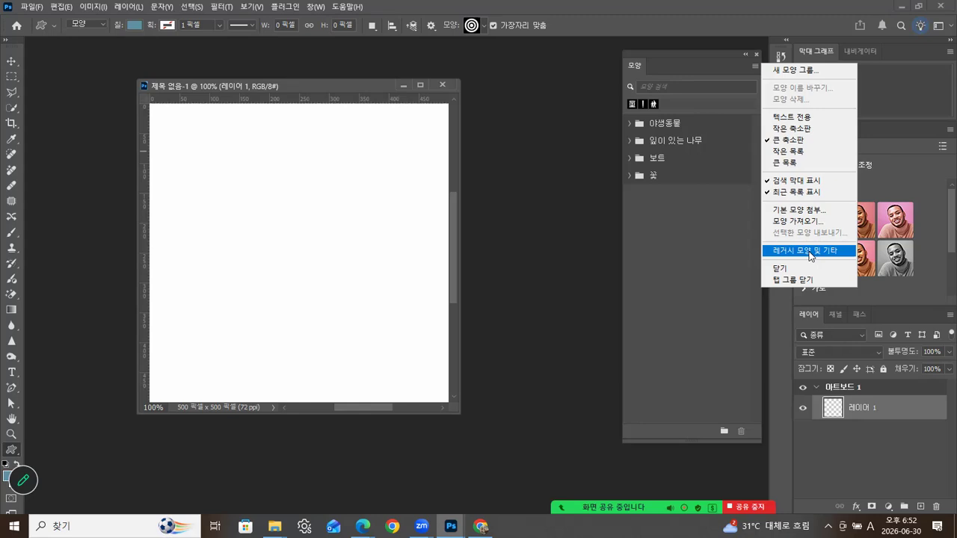
- Load the 레거시 모양 및 기타 set into the shape presets, then close the Shapes panel
click(811, 256)
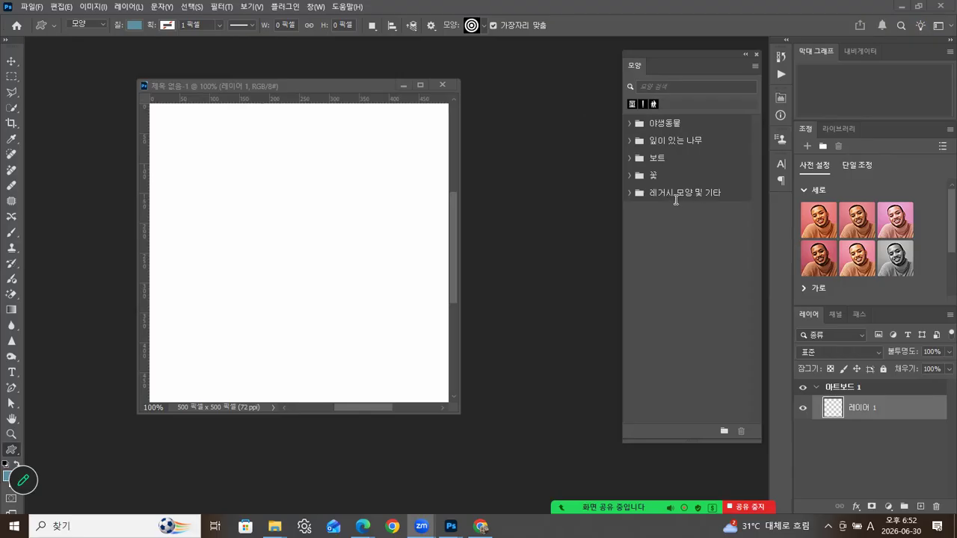
click(755, 54)
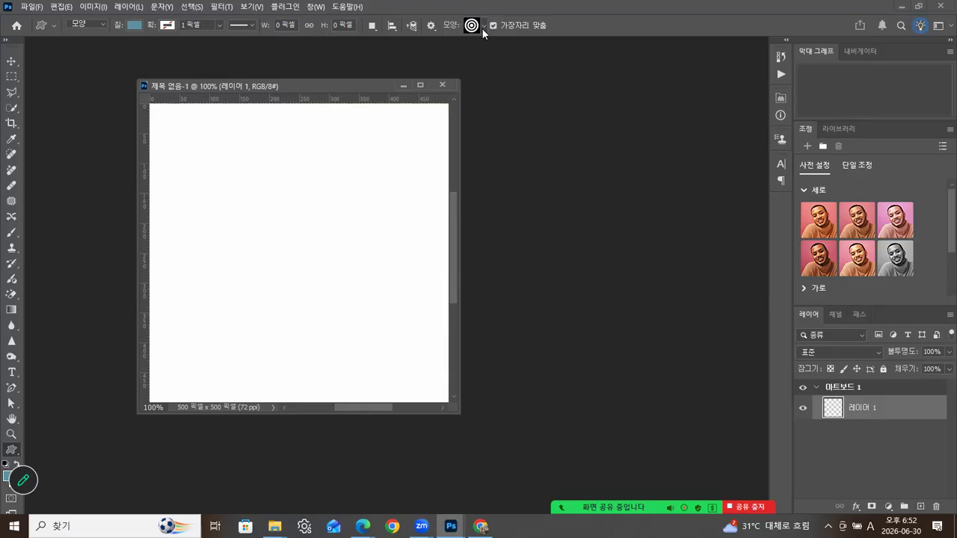
- Choose the heart from Legacy Shapes > All Legacy Default Shapes > 모양 as the custom shape
click(483, 26)
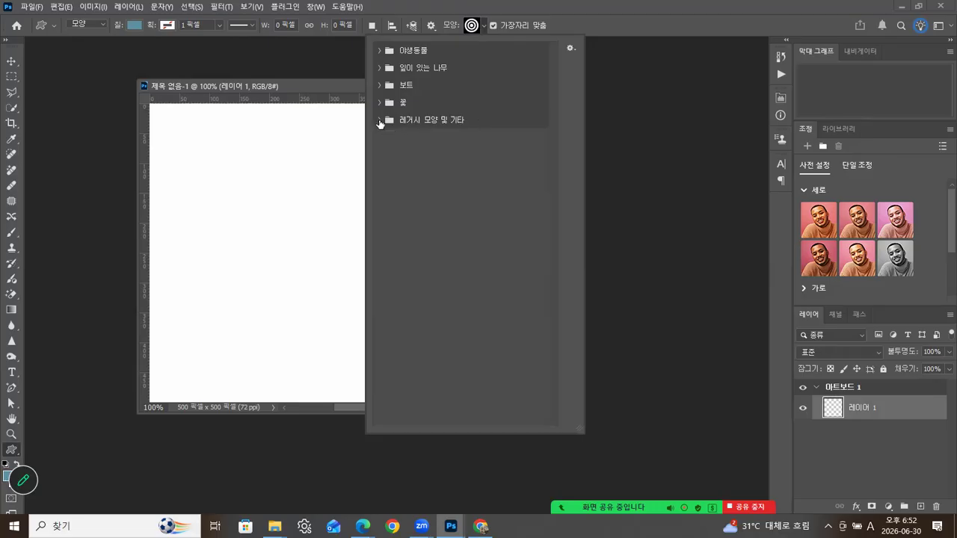
click(379, 121)
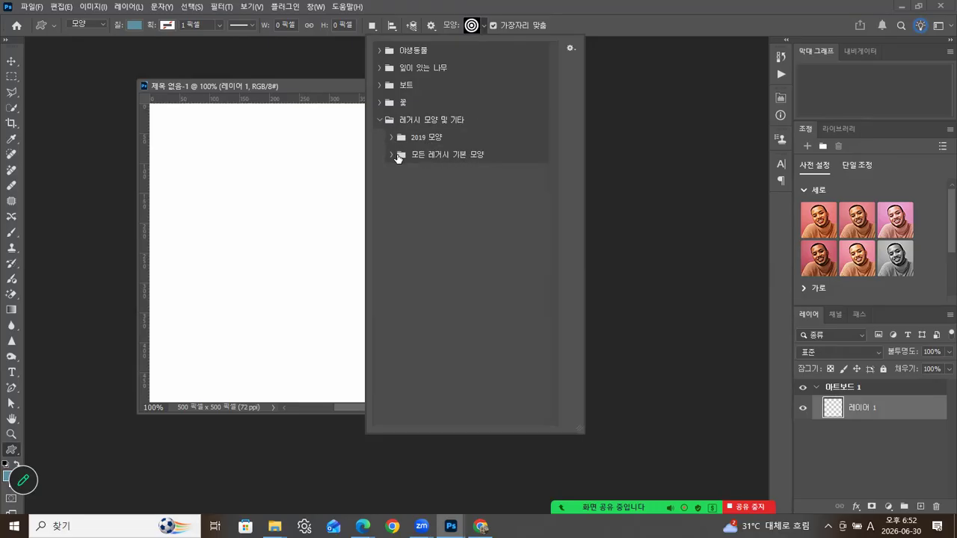
click(388, 155)
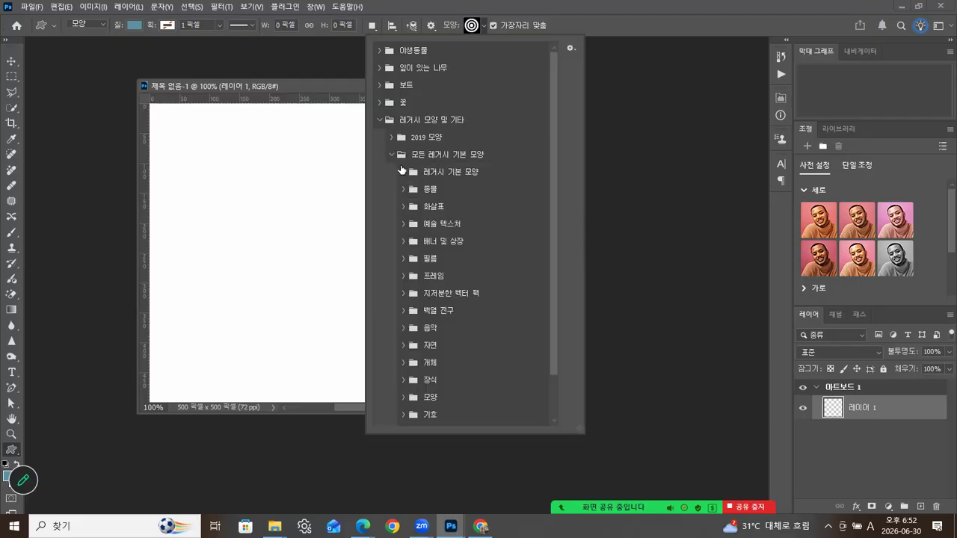
drag(551, 185, 562, 251)
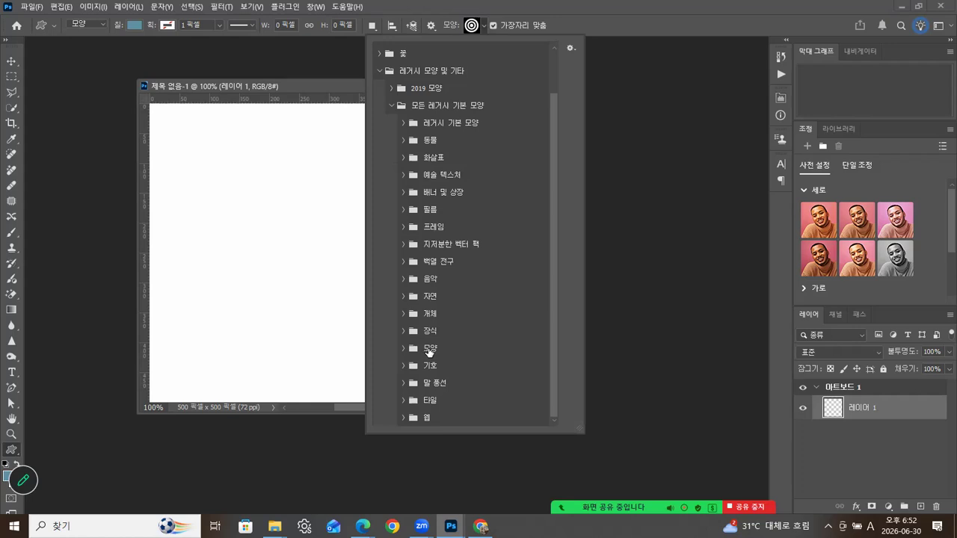
click(404, 348)
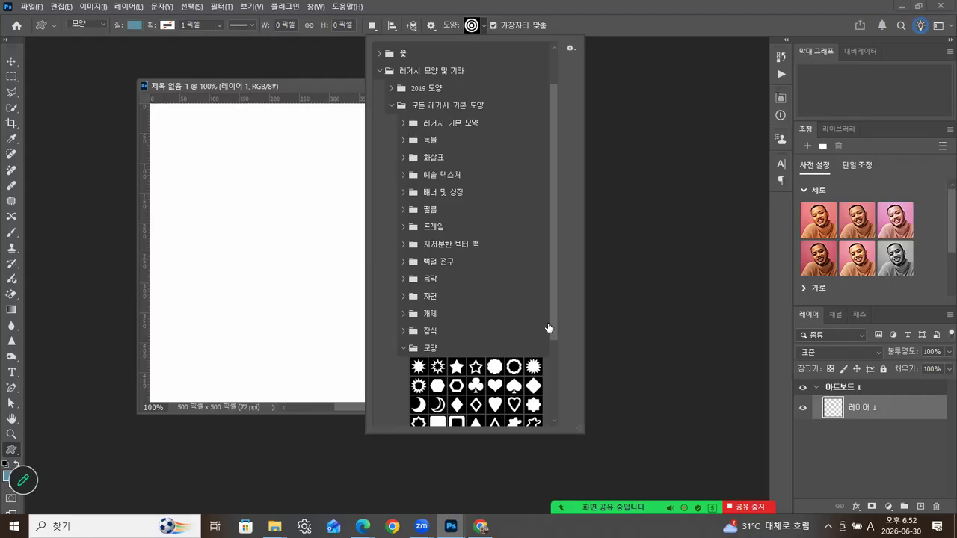
drag(551, 323, 555, 354)
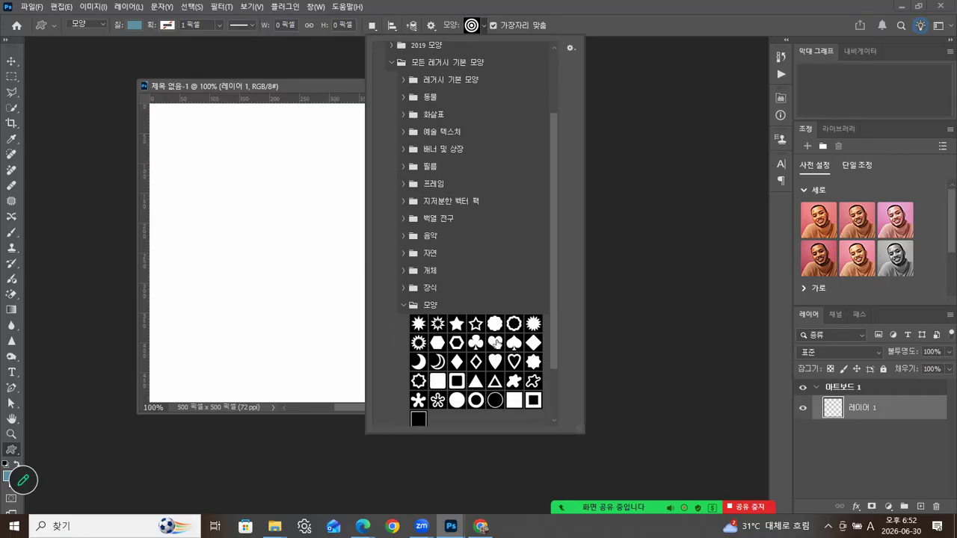
click(495, 342)
drag(495, 343, 267, 239)
click(307, 77)
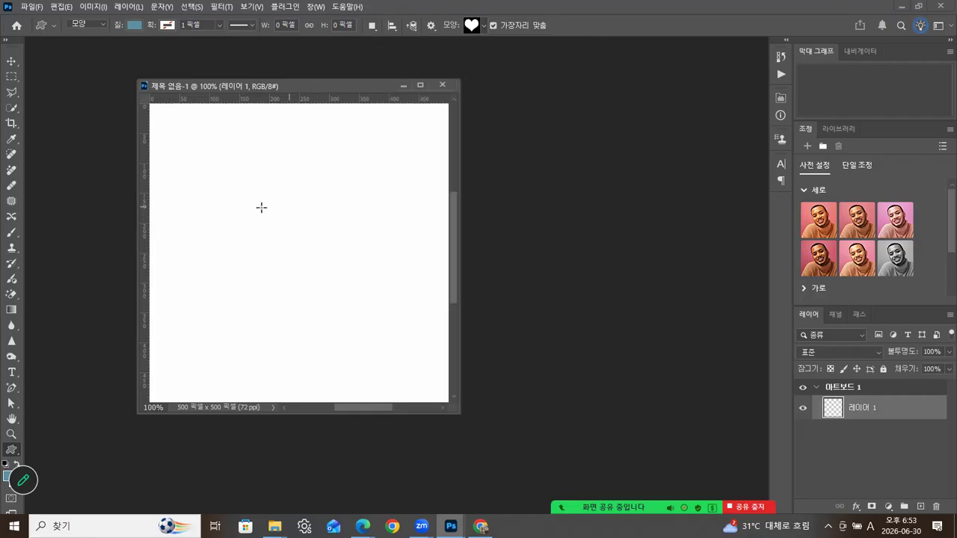
- Draw a trial blue heart, undo it, and close the floating Properties panel
drag(183, 153, 383, 312)
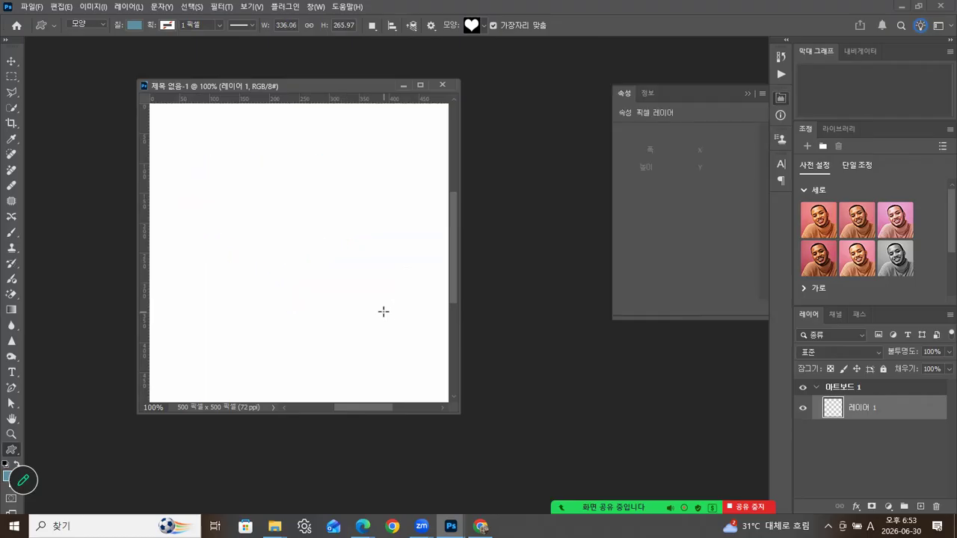
key(Return)
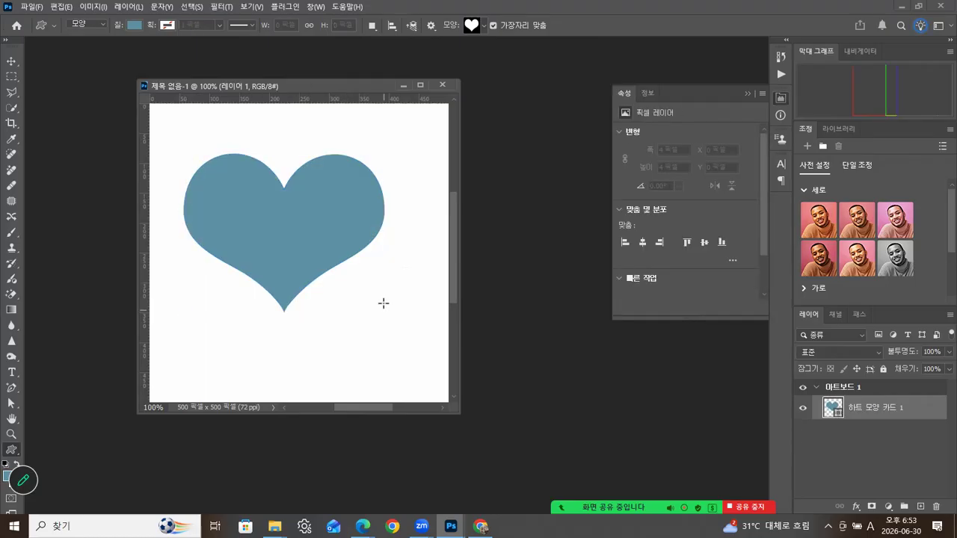
key(ctrl+z)
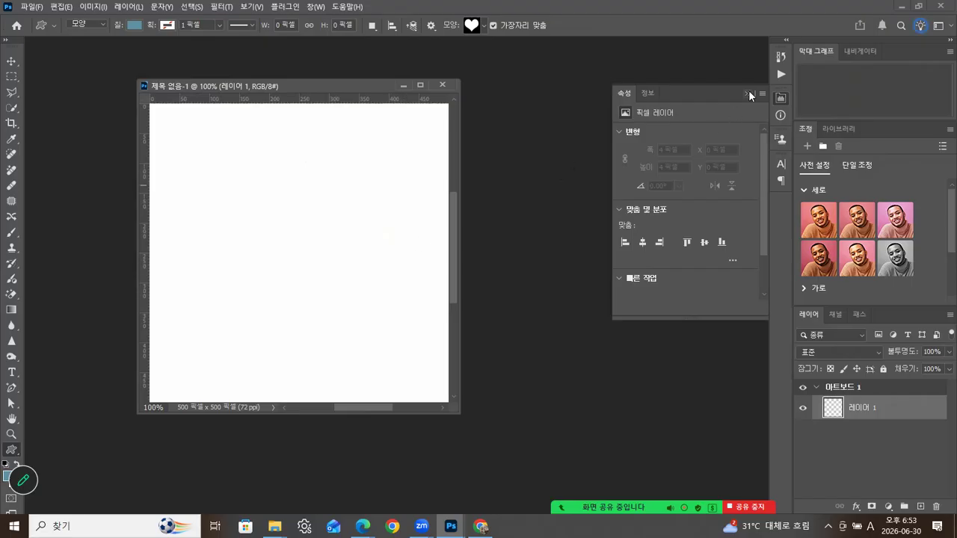
click(747, 93)
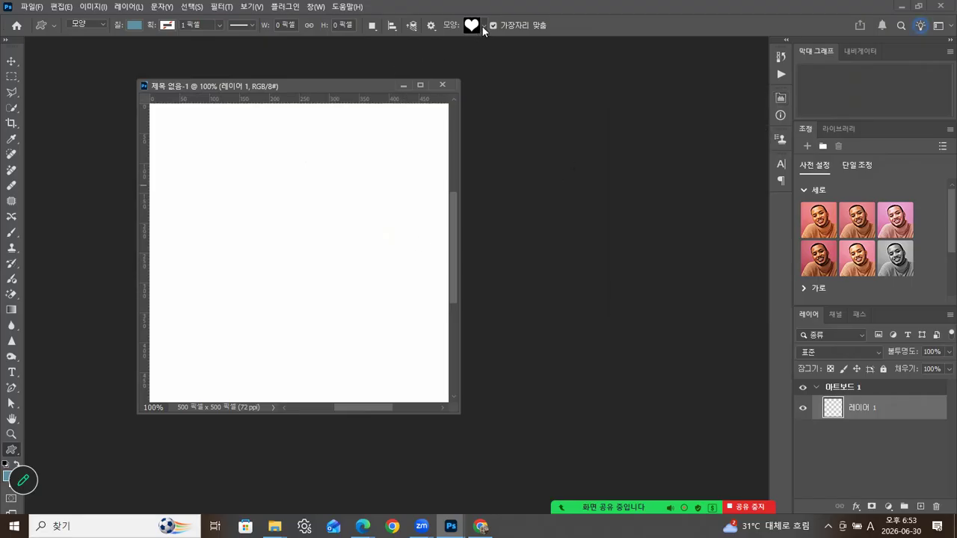
- Reconfirm the heart in the shape presets and bring up the Fill colour choices
click(481, 25)
click(499, 343)
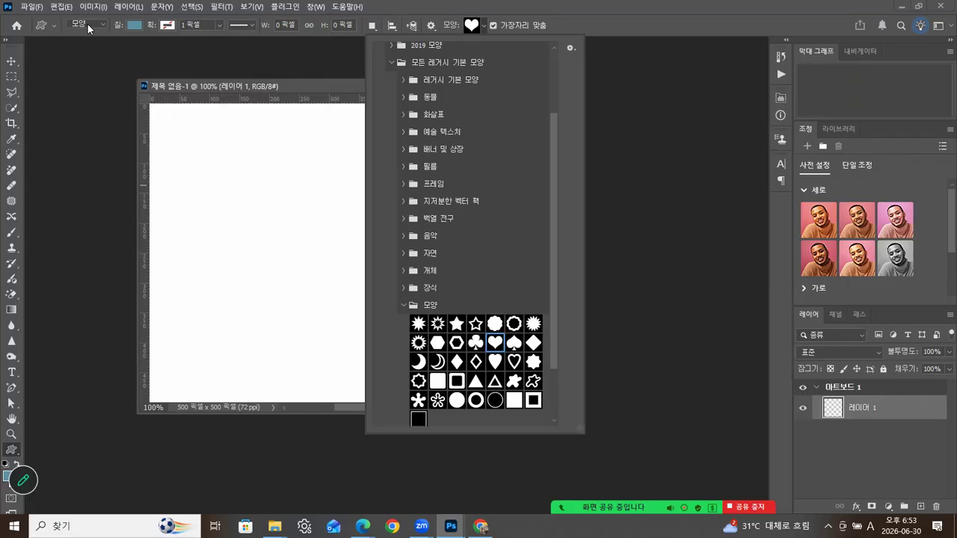
click(134, 26)
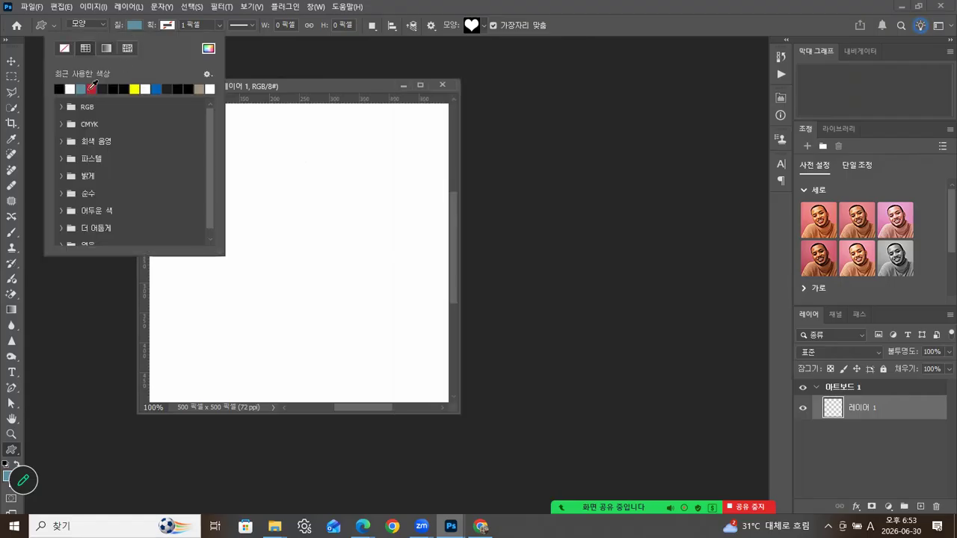
- Set the shape fill to red and try a heart, undoing the misplaced one
click(92, 88)
click(335, 82)
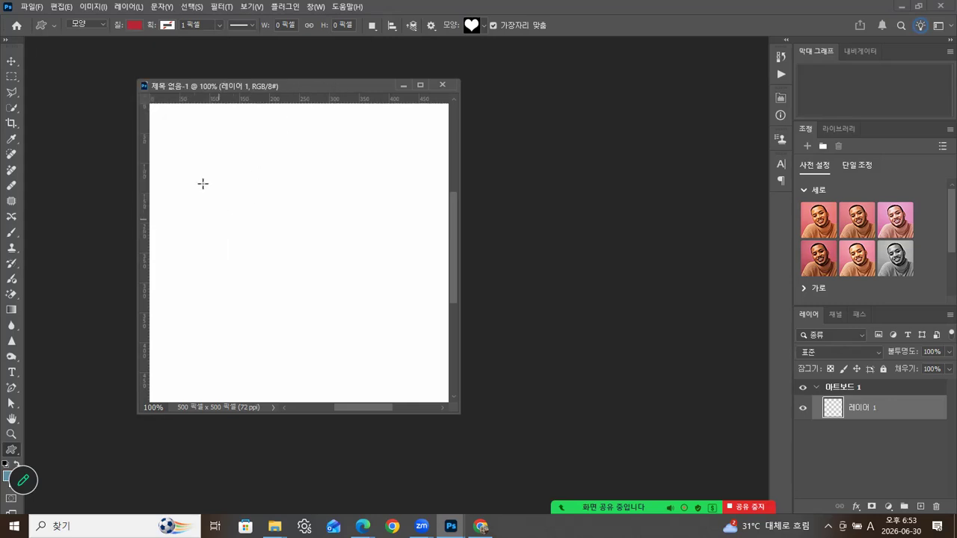
drag(180, 158, 284, 250)
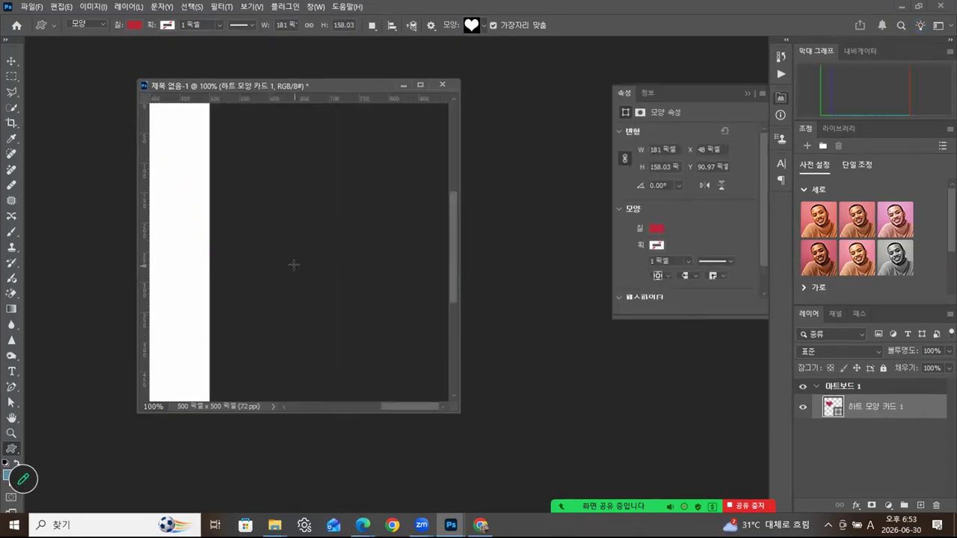
key(ctrl+z)
- Enlarge the document window and draw a large red heart across the artboard
drag(408, 405, 328, 404)
drag(453, 411, 522, 449)
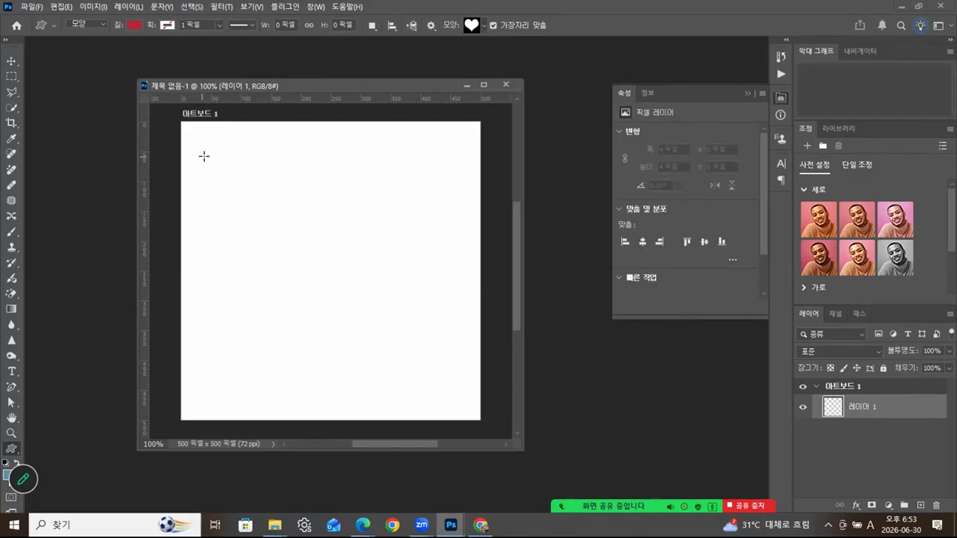
drag(216, 157, 465, 354)
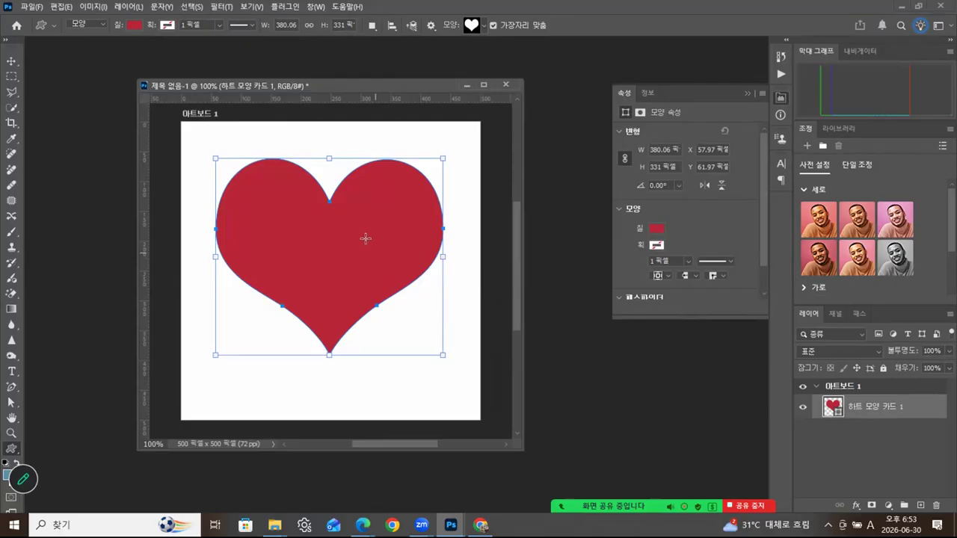
click(12, 64)
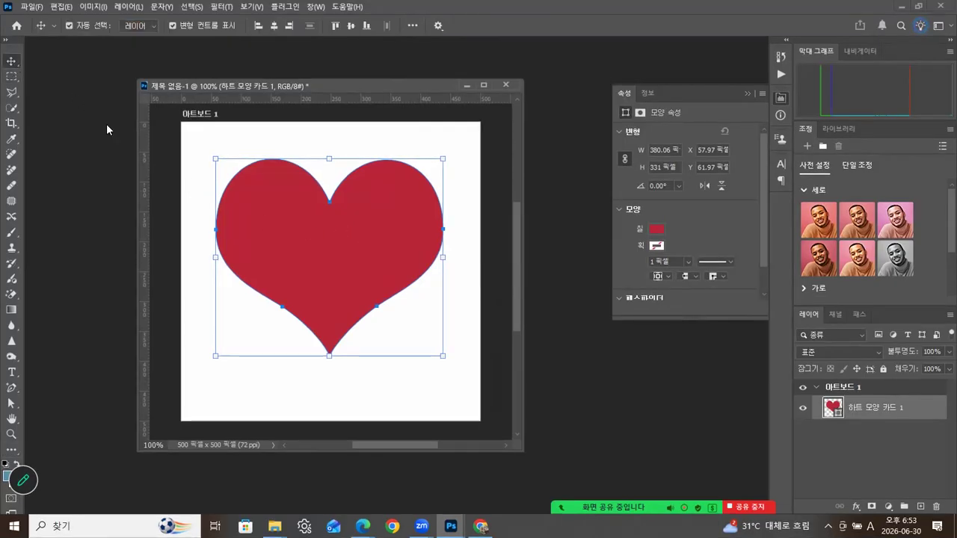
- Move the heart about 20 px lower on the artboard and collapse the Properties panel
drag(340, 253, 350, 276)
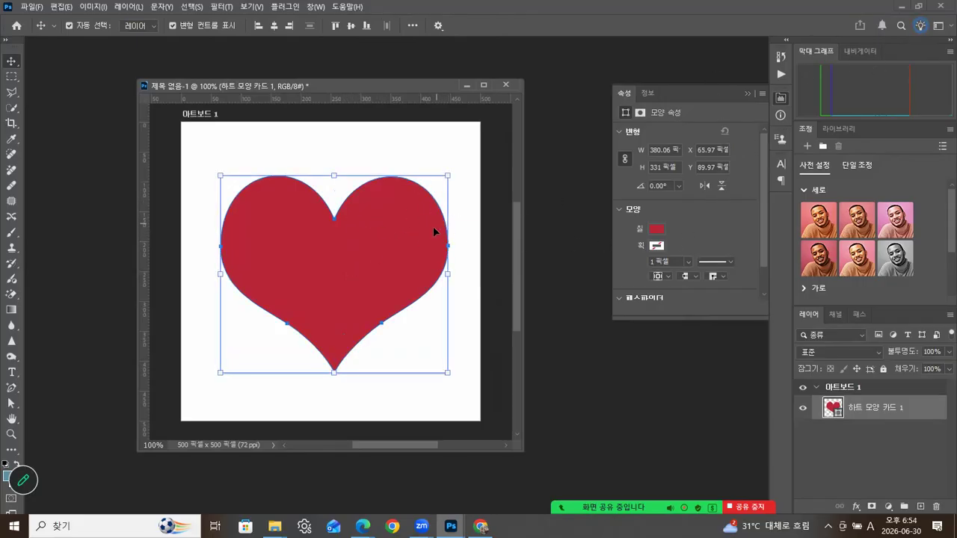
click(423, 152)
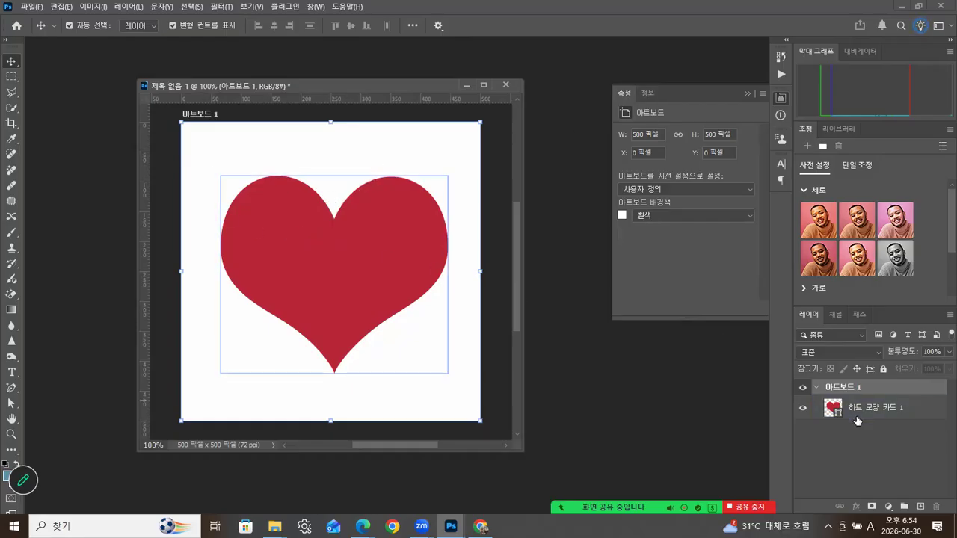
click(333, 269)
click(512, 192)
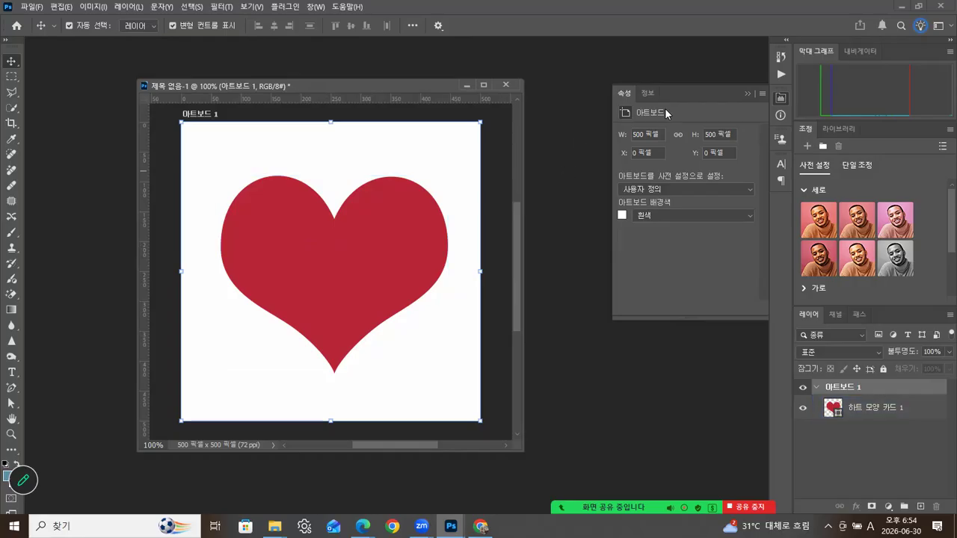
click(746, 94)
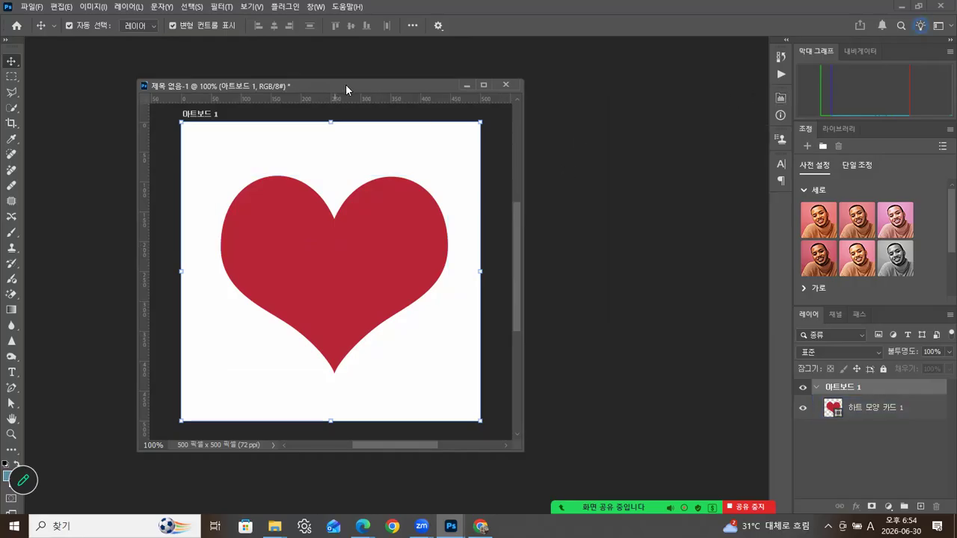
drag(345, 84, 339, 79)
- Nudge the document window and toggle the heart layer's visibility off and back on
click(351, 193)
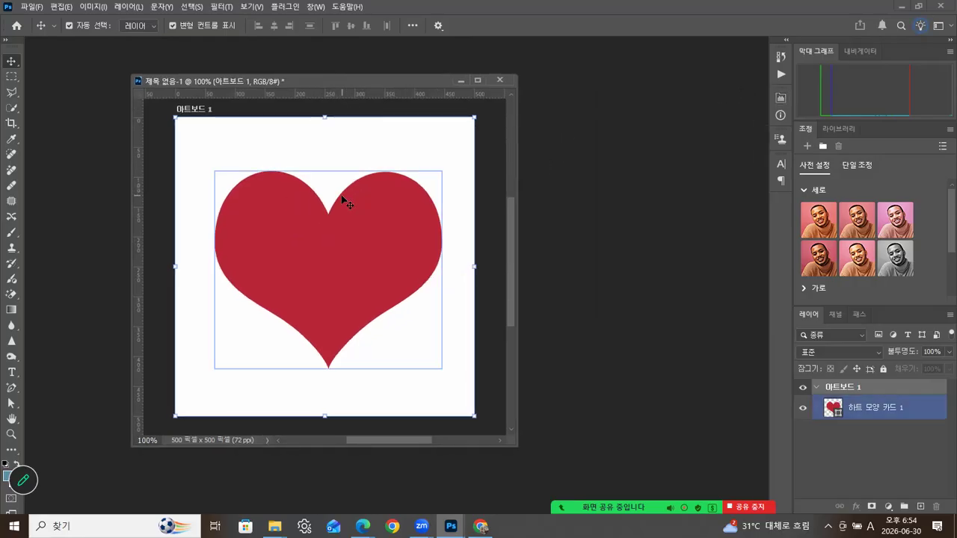
click(352, 172)
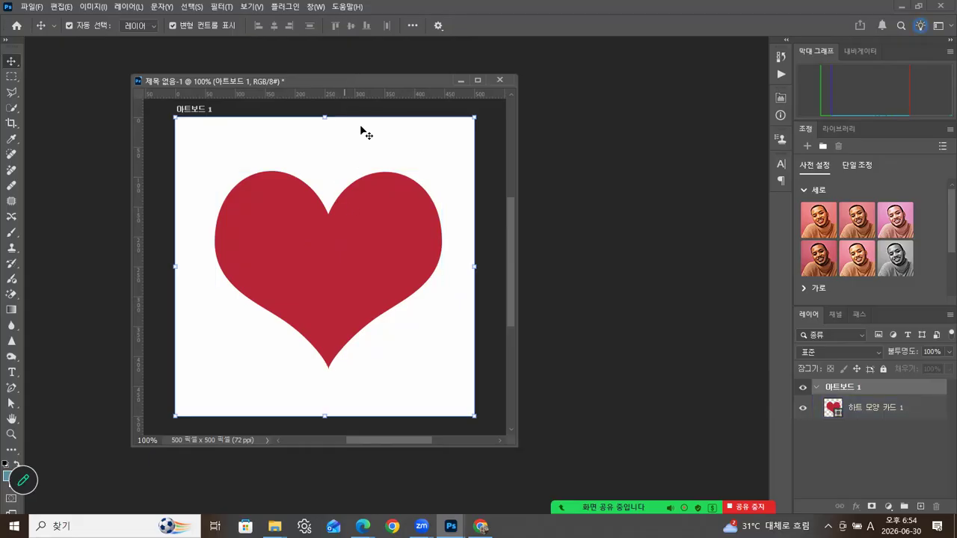
drag(376, 77, 369, 75)
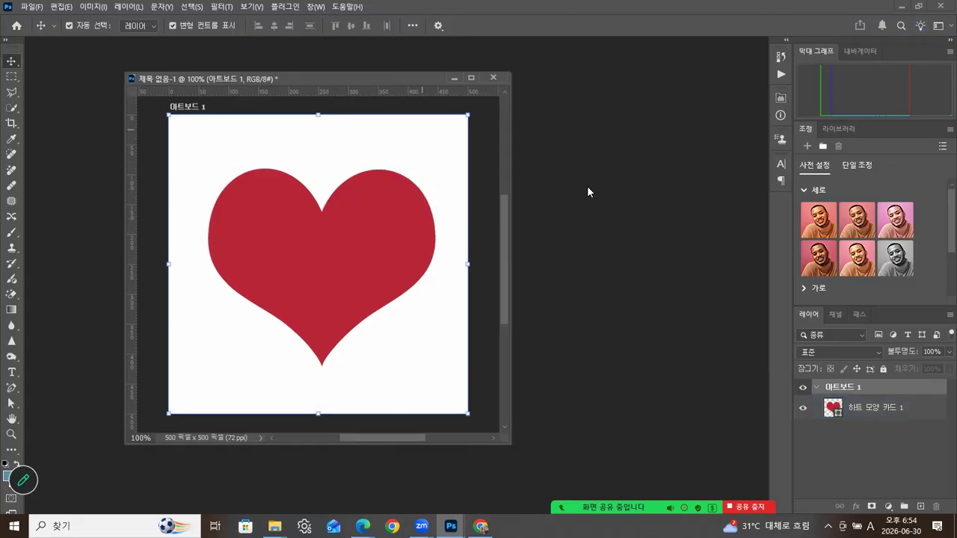
click(882, 423)
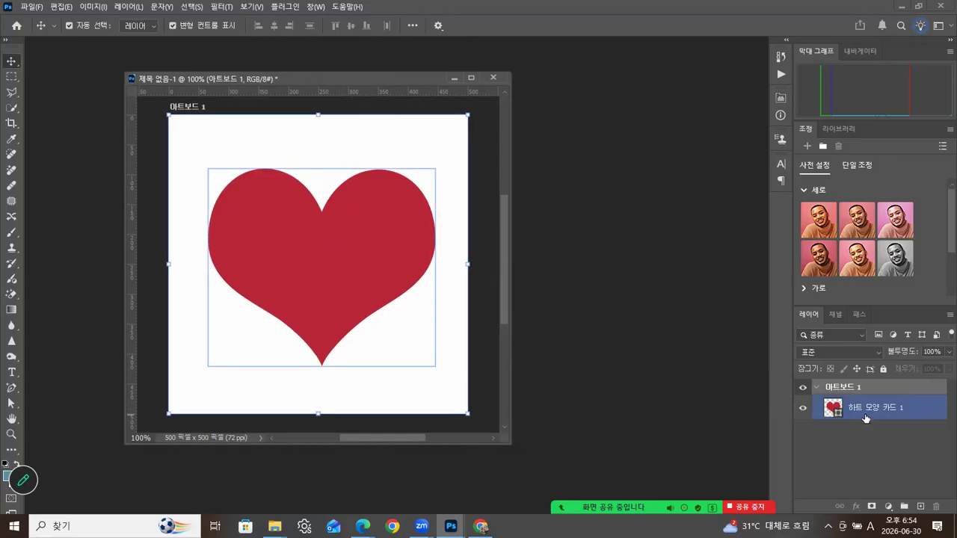
click(803, 411)
click(803, 411)
click(349, 128)
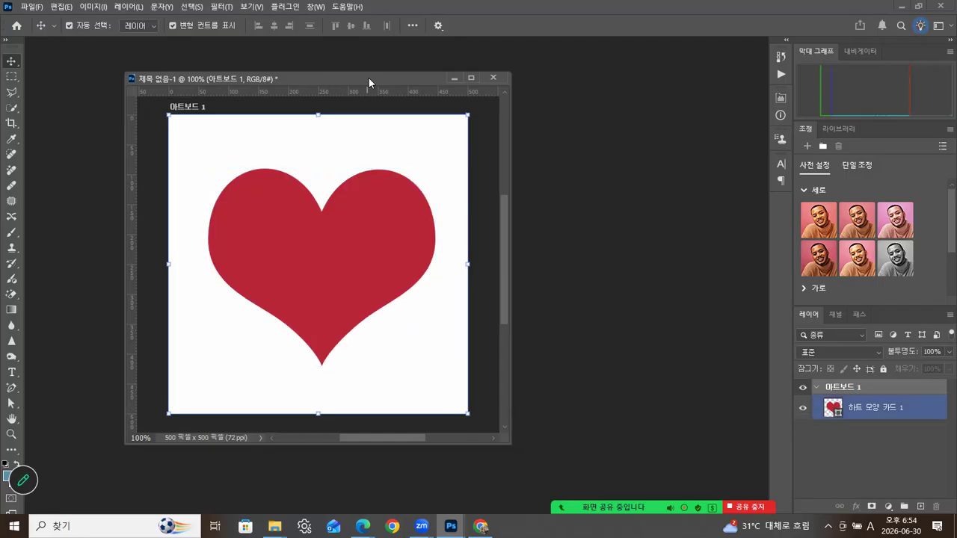
drag(369, 78, 359, 71)
- Select and deselect the heart shape, leaving it unselected, then open the File menu
click(817, 411)
click(631, 386)
click(347, 257)
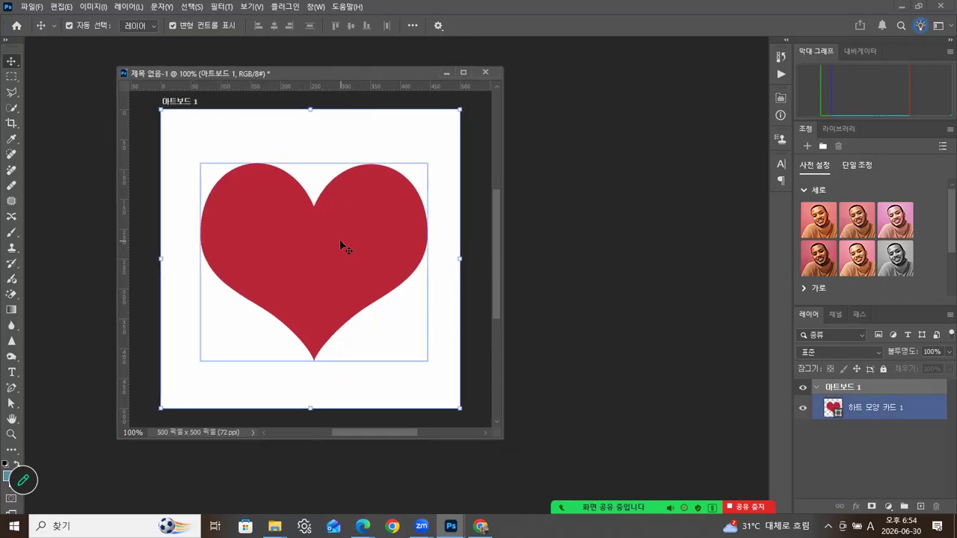
click(353, 142)
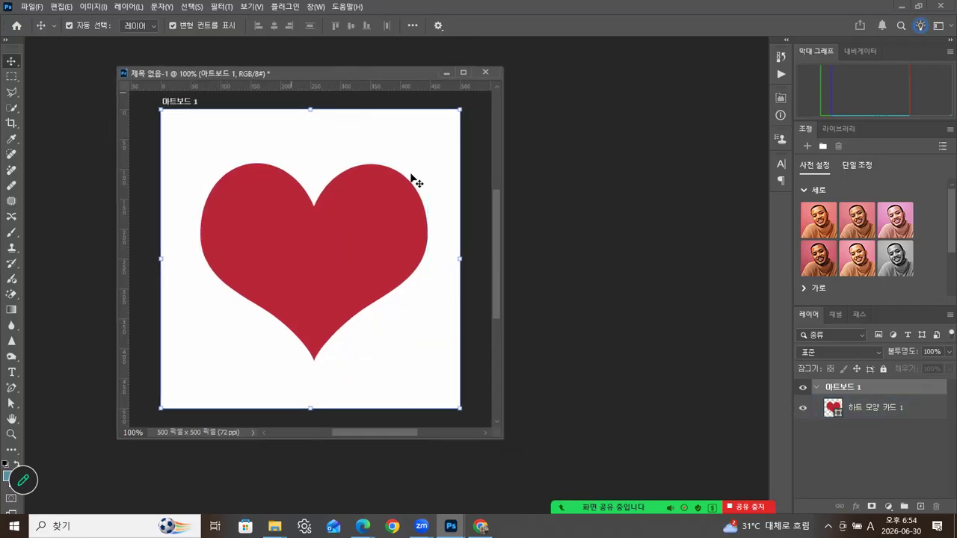
click(262, 178)
click(180, 135)
click(30, 8)
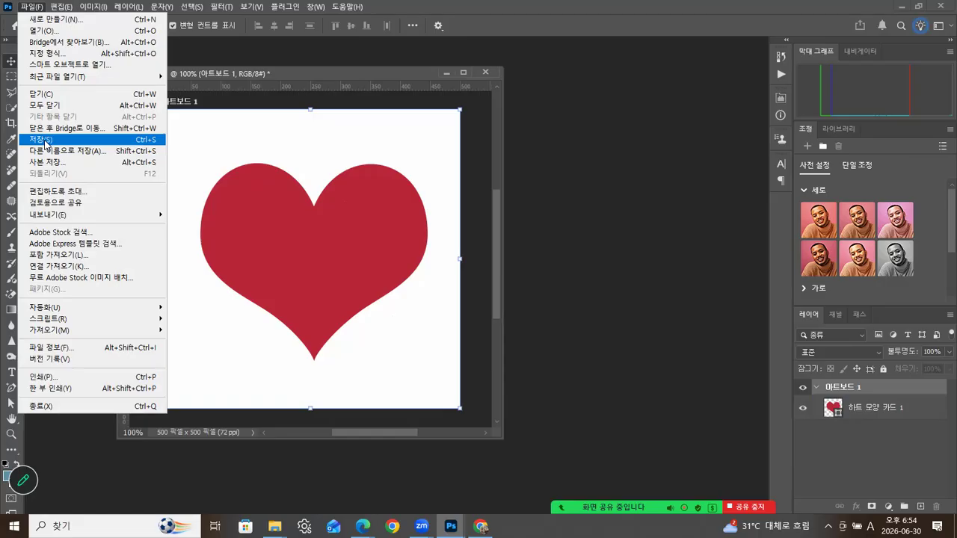
- Save the heart card as 20260630_01.psd in Desktop > Photoshop > 완성
click(45, 141)
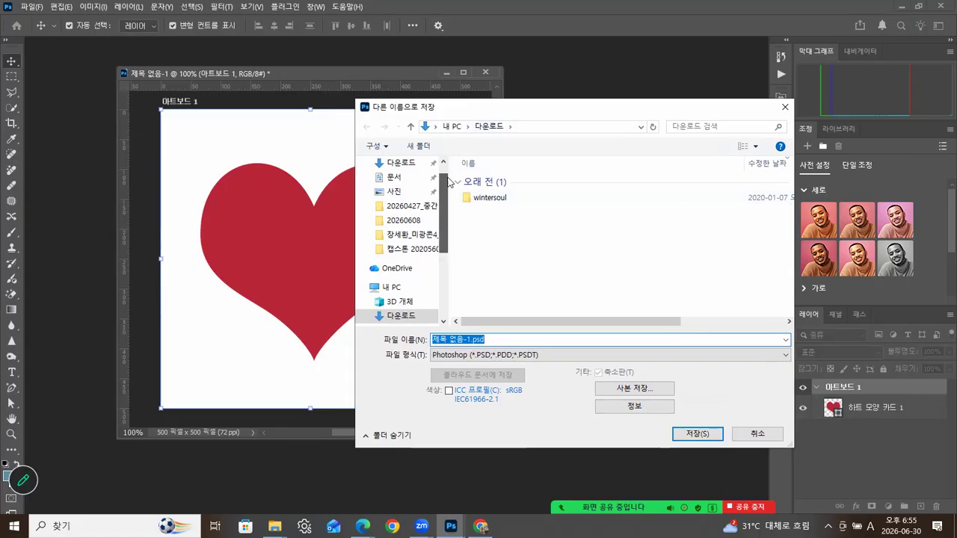
scroll(418, 194, up, 2)
click(404, 186)
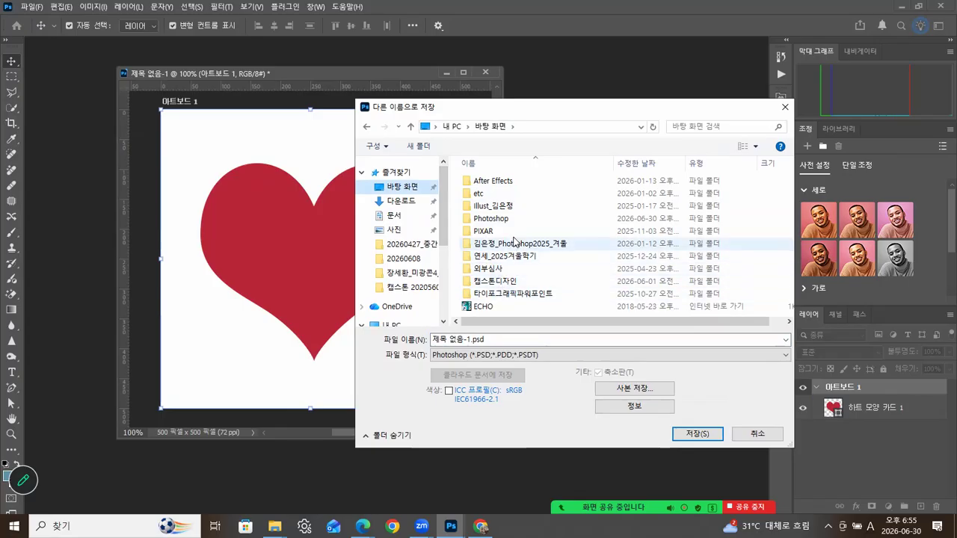
double_click(484, 218)
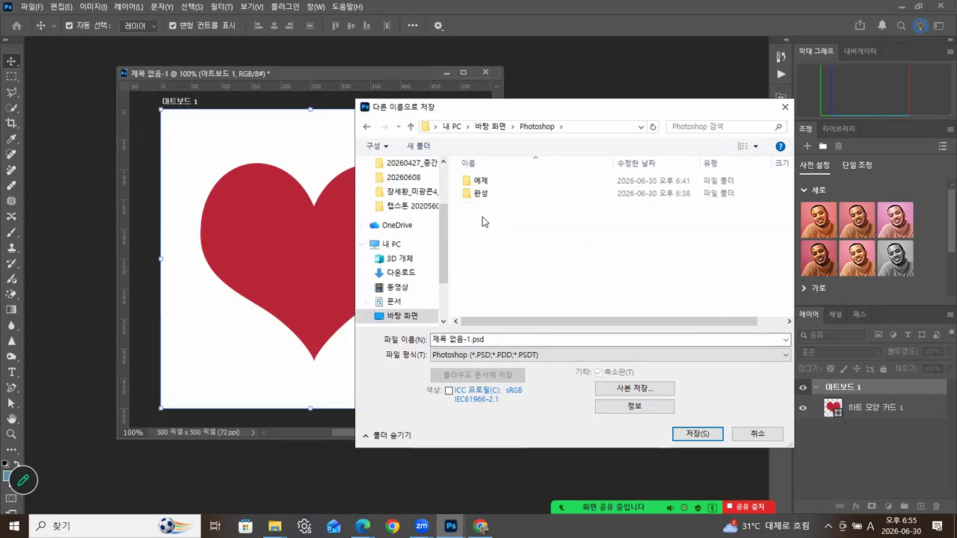
double_click(483, 193)
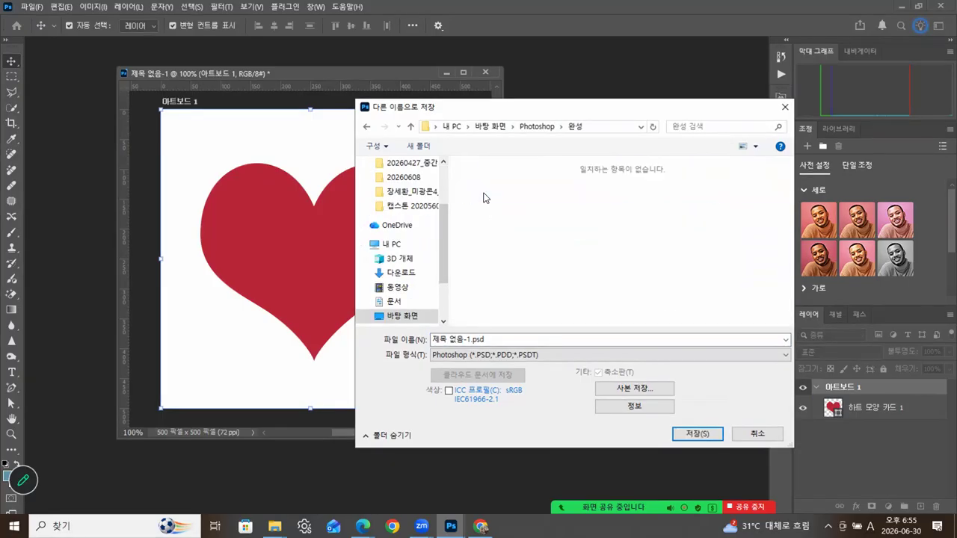
click(468, 340)
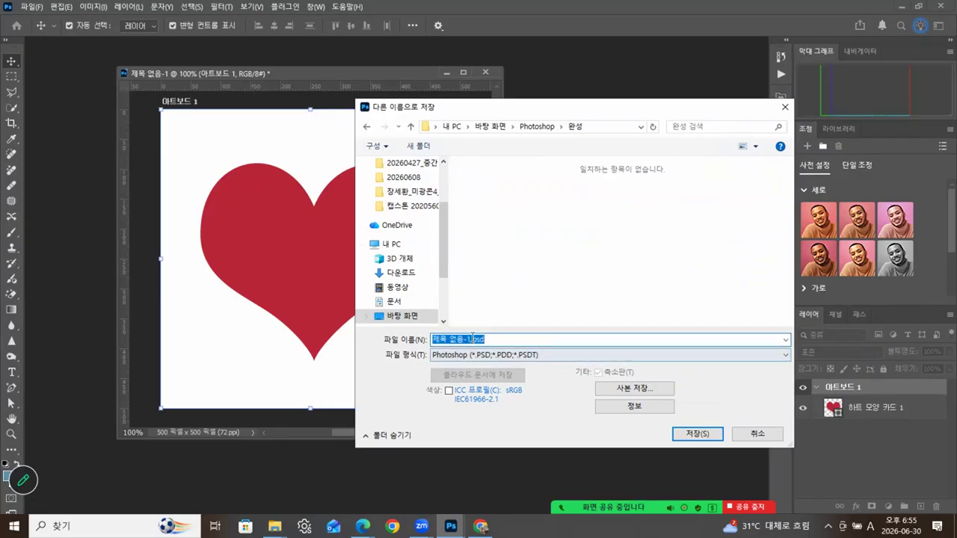
click(471, 340)
drag(470, 340, 412, 346)
text(202)
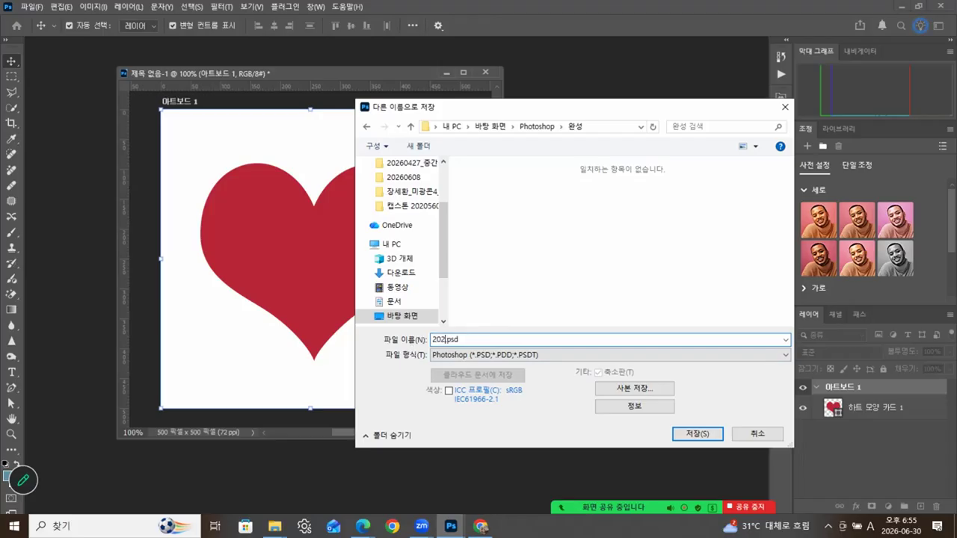
text(60630)
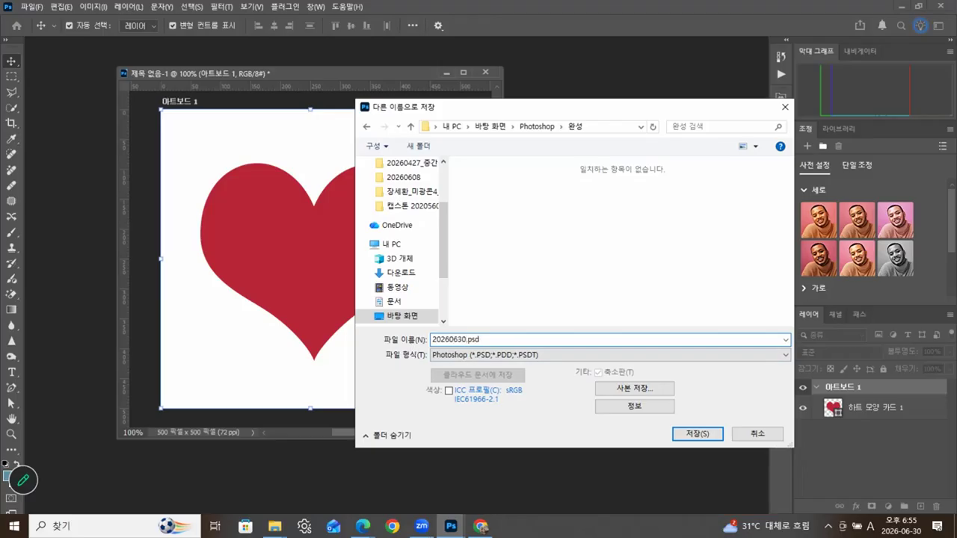
text(_01)
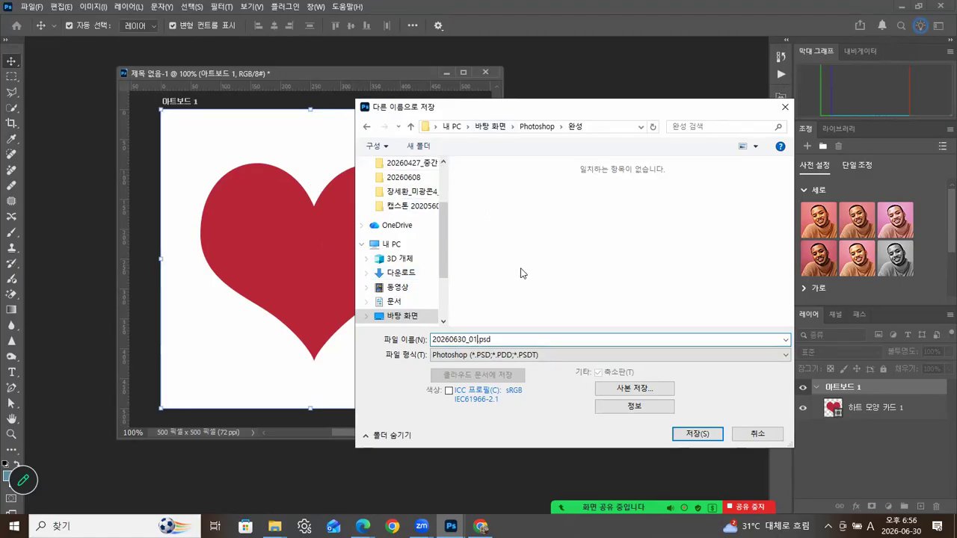
click(690, 433)
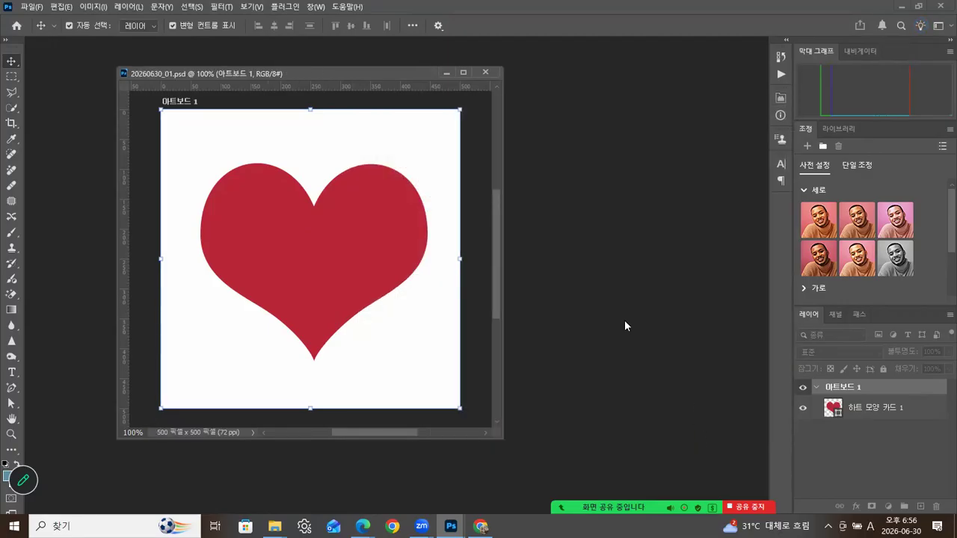
- Move the document window aside and close 20260630_01.psd, returning to the Home screen
drag(393, 69, 377, 73)
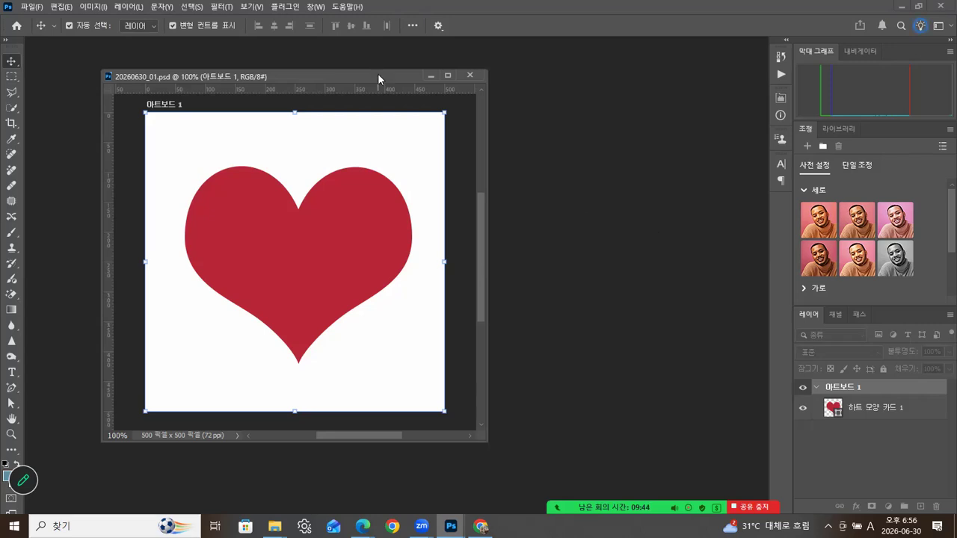
drag(378, 73, 378, 76)
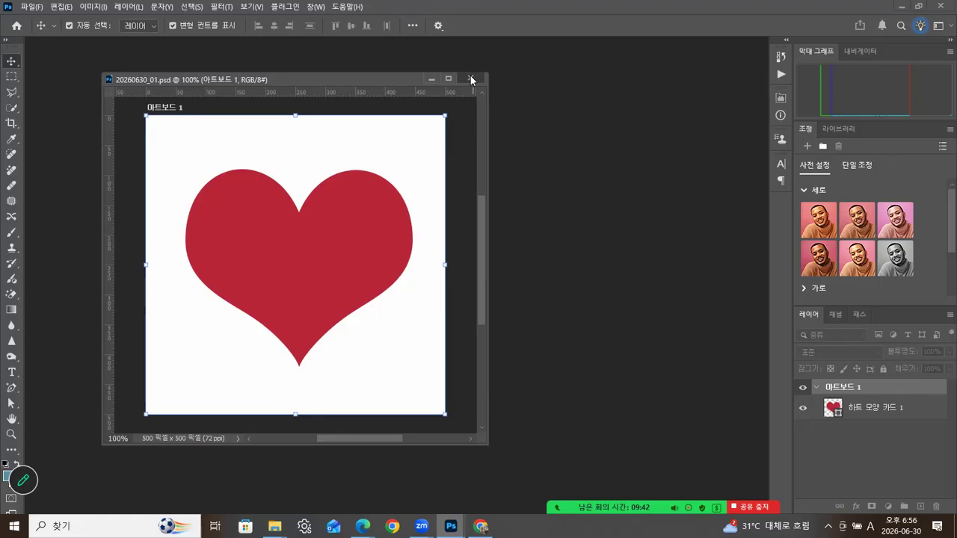
click(470, 78)
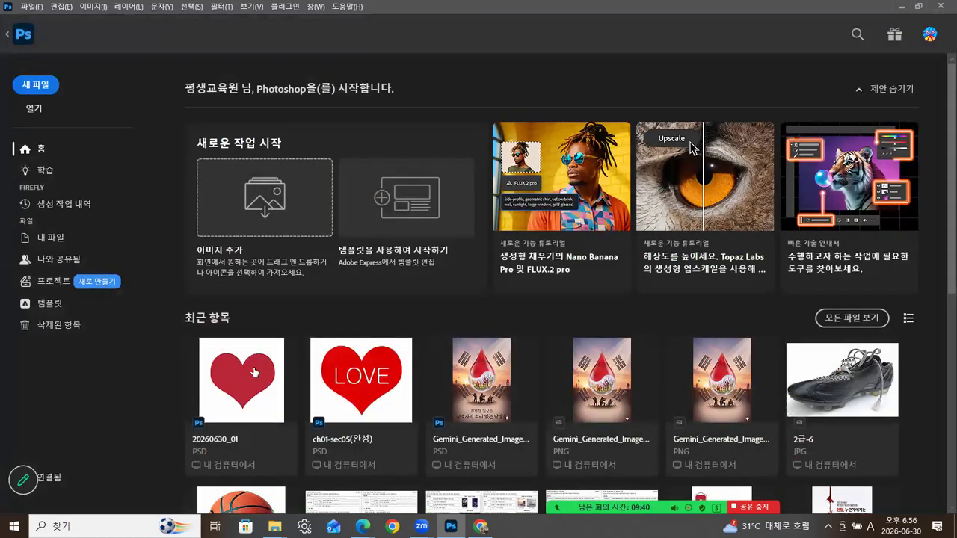
- In the ch01 Explorer window, go up to Photoshop and open 완성 to verify the saved file
mouse_move(274, 525)
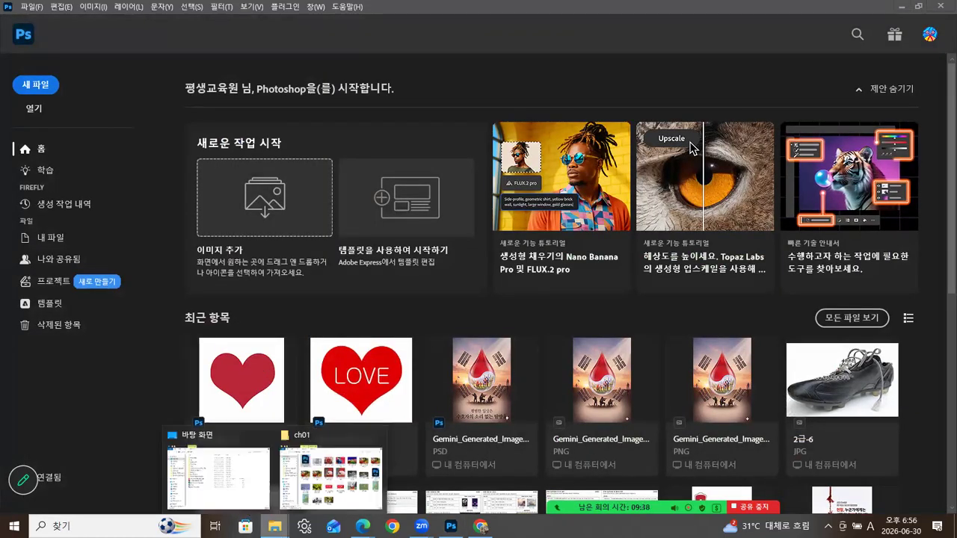
click(332, 449)
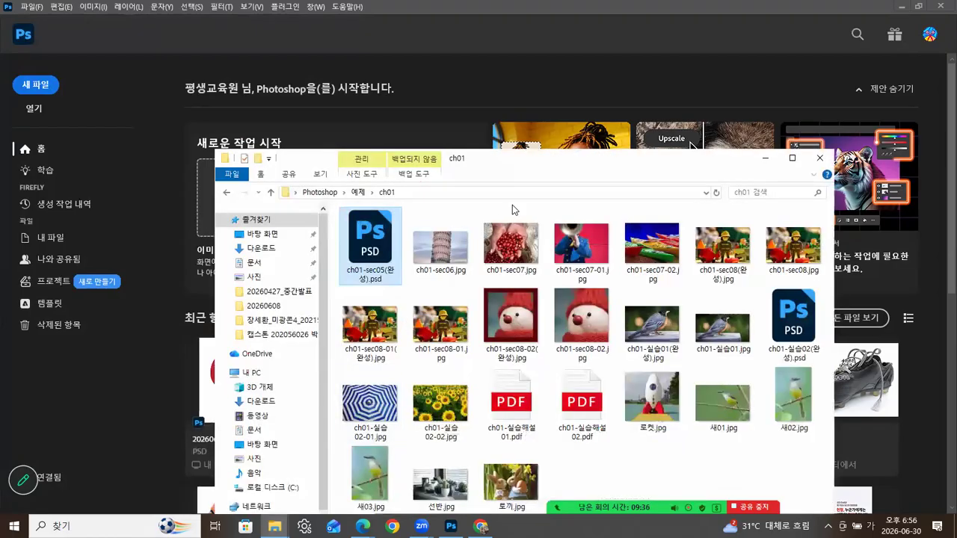
drag(541, 156, 537, 74)
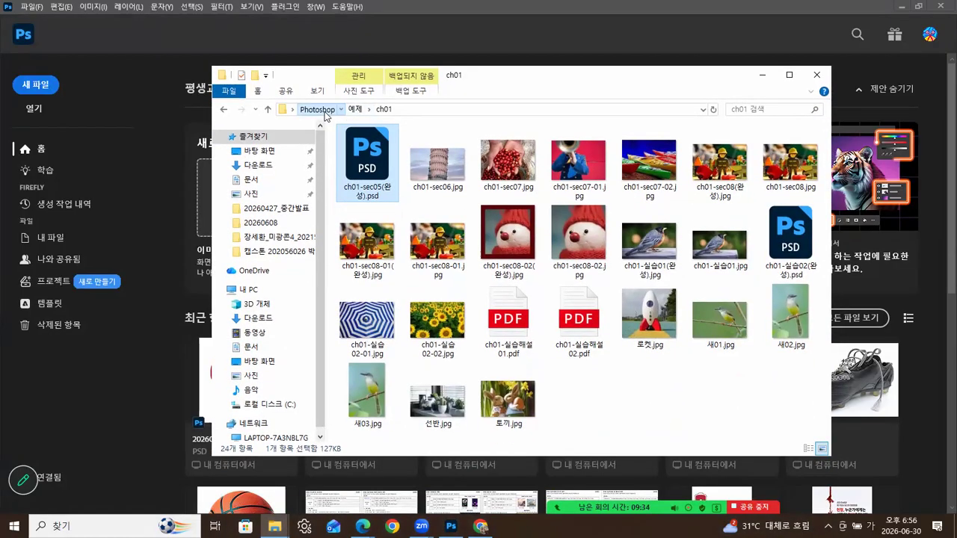
click(324, 112)
click(361, 159)
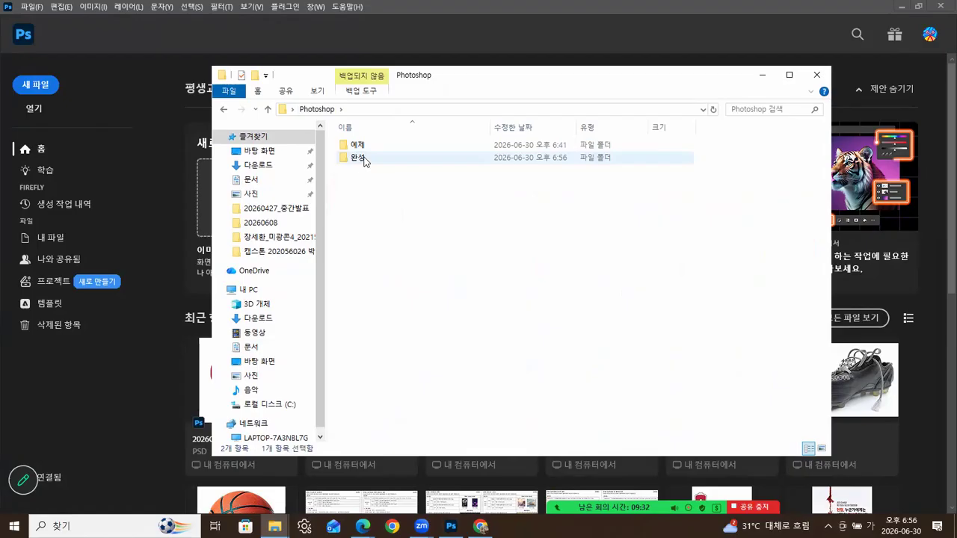
double_click(364, 159)
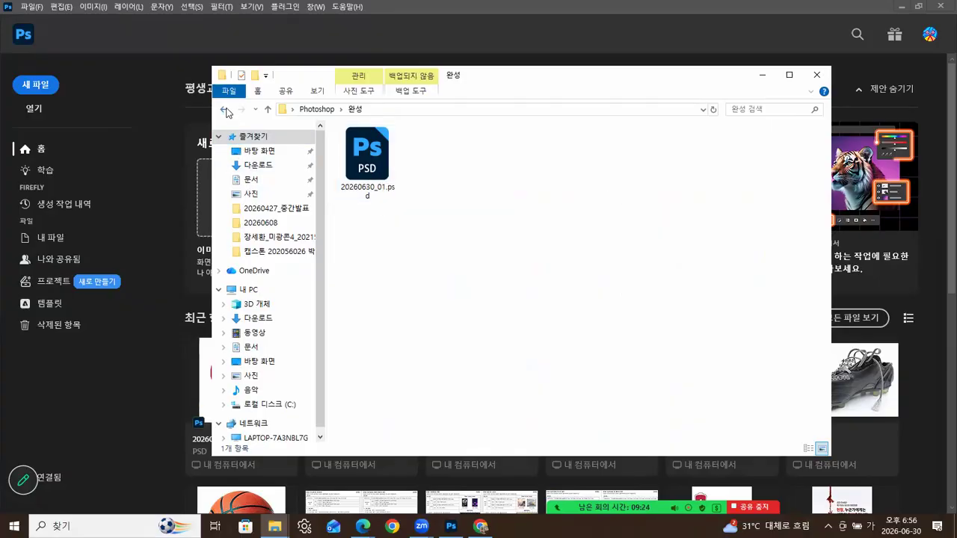
- Browse back to 예제 > ch01 and drag ch01-sec06.jpg into Photoshop
click(223, 109)
double_click(358, 145)
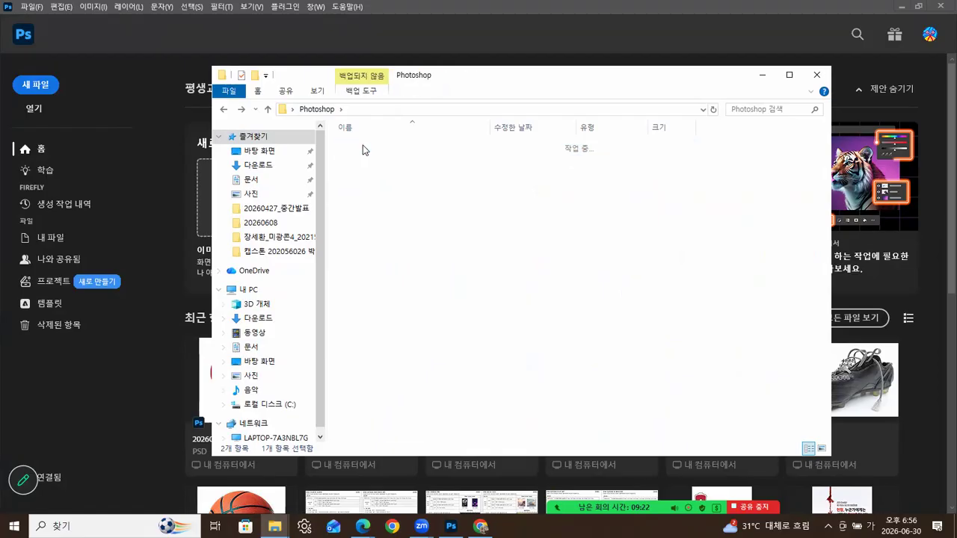
double_click(360, 145)
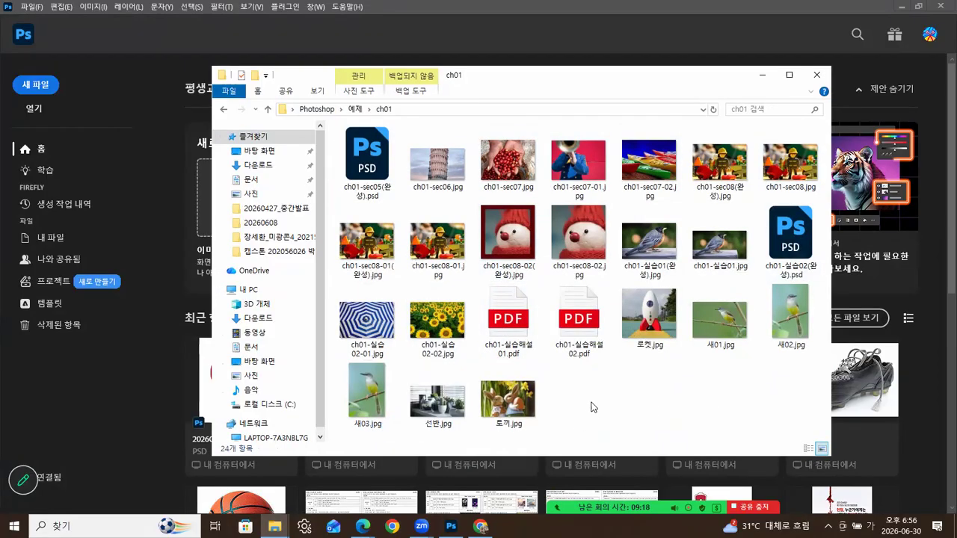
drag(437, 163, 163, 385)
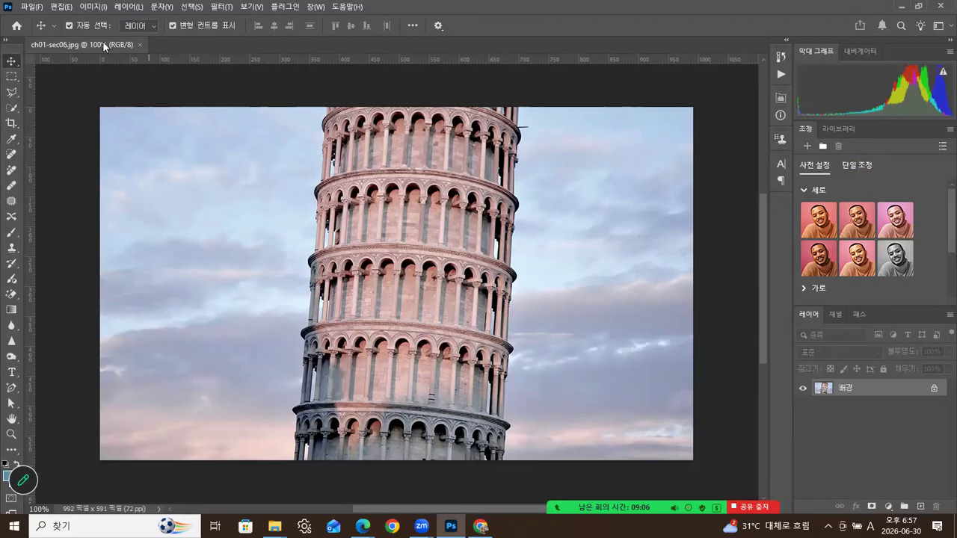
- Float the ch01-sec06.jpg tower photo in its own window and pick the Zoom tool
drag(113, 43, 269, 70)
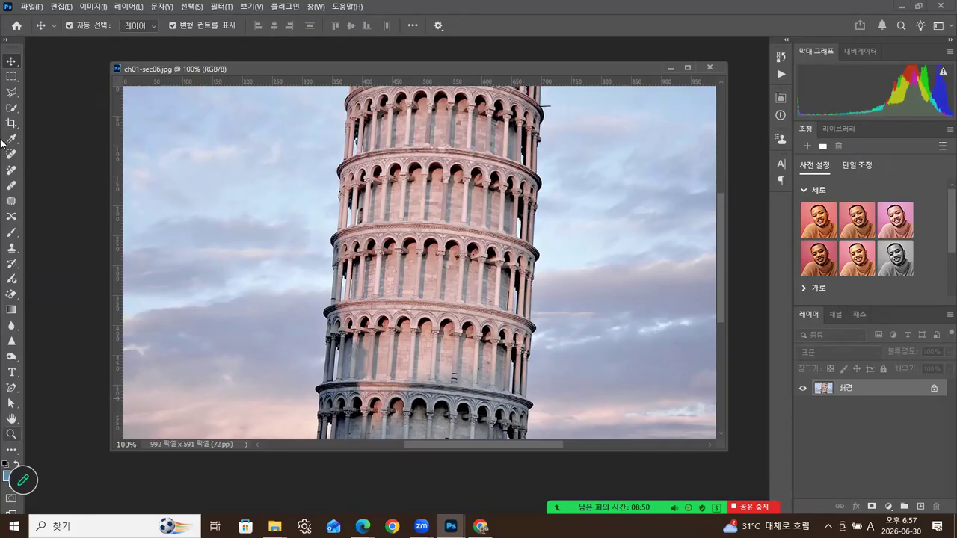
click(12, 434)
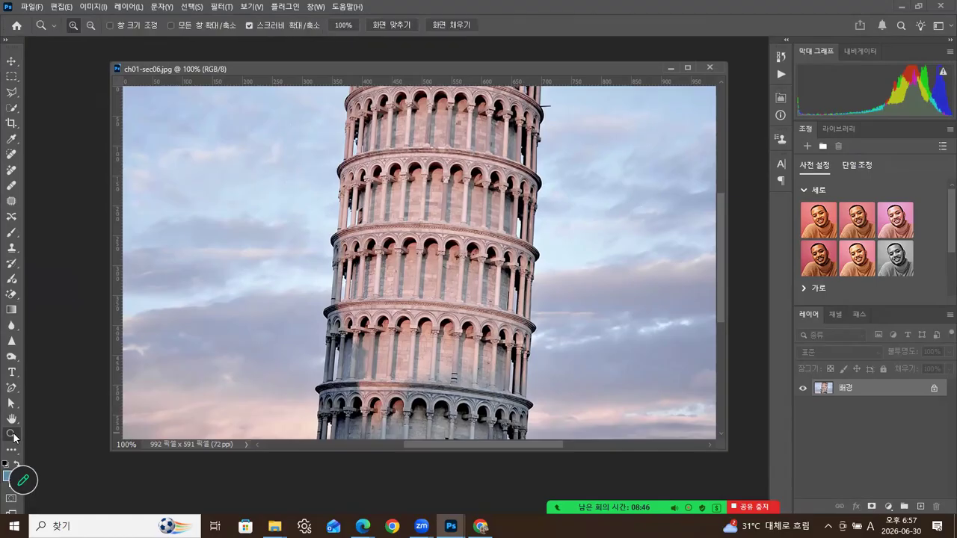
drag(361, 250, 412, 228)
click(412, 226)
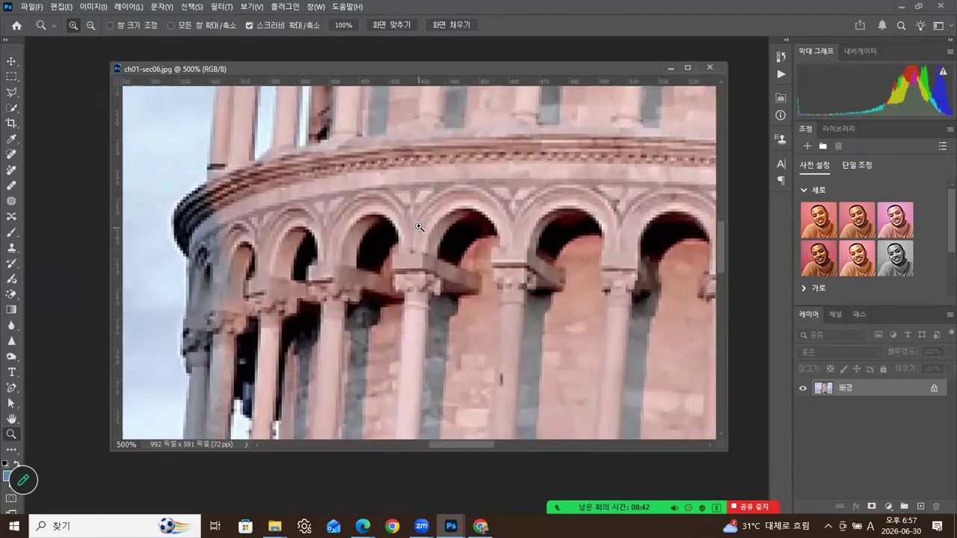
click(411, 221)
click(410, 216)
click(410, 214)
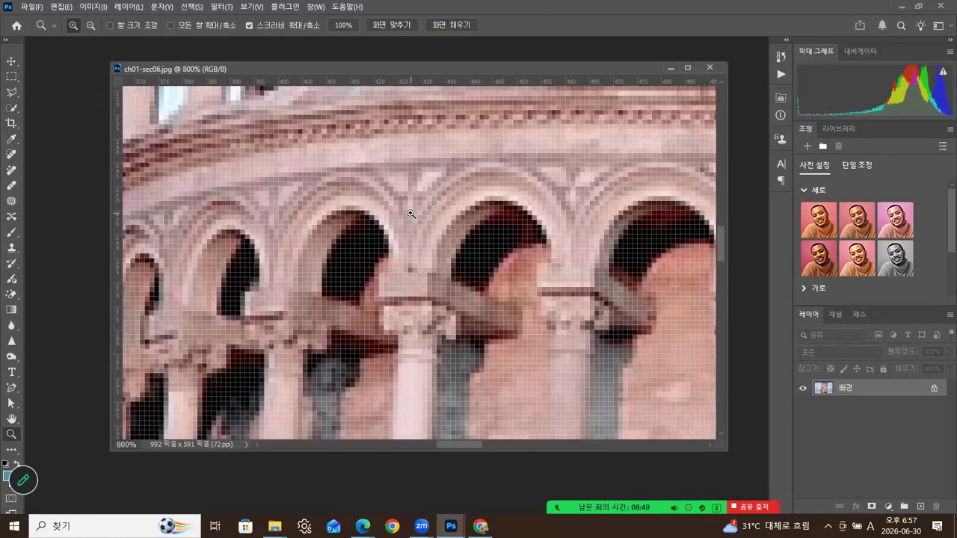
click(411, 215)
click(410, 214)
click(411, 214)
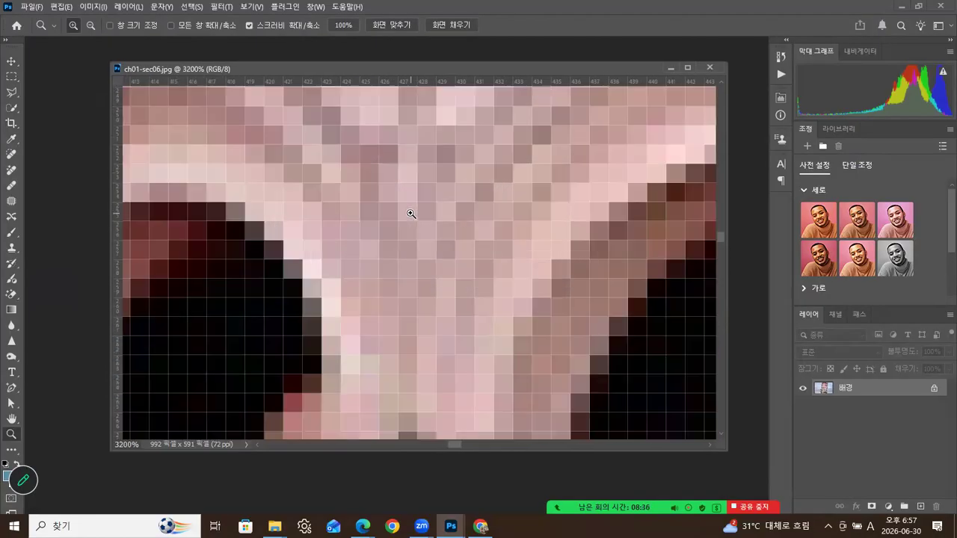
click(410, 214)
click(411, 214)
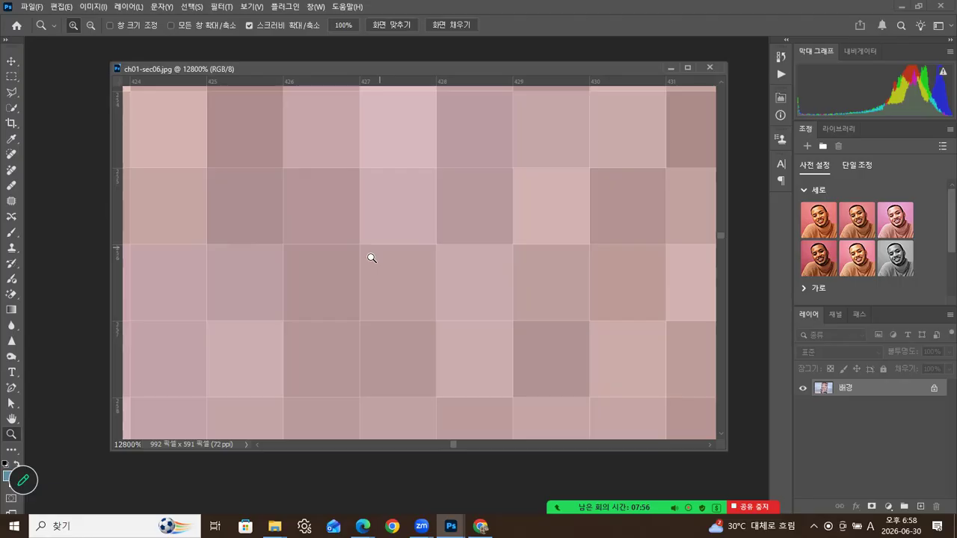
mouse_move(503, 71)
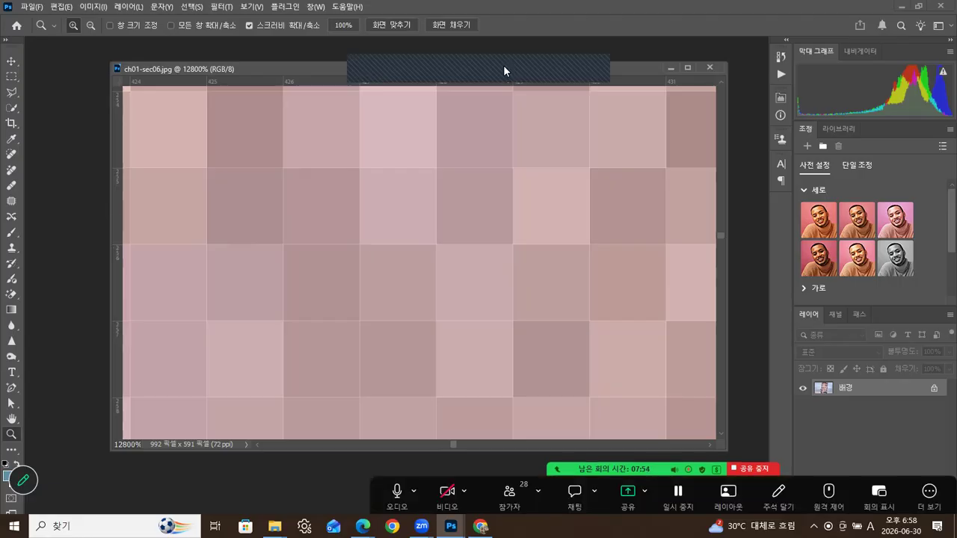
click(13, 422)
drag(427, 207, 493, 254)
drag(551, 187, 516, 254)
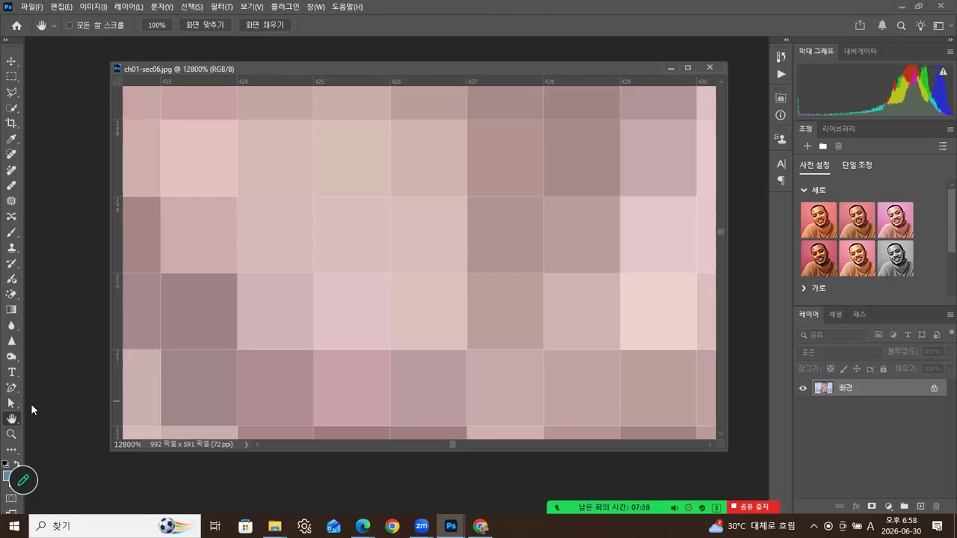
key(z)
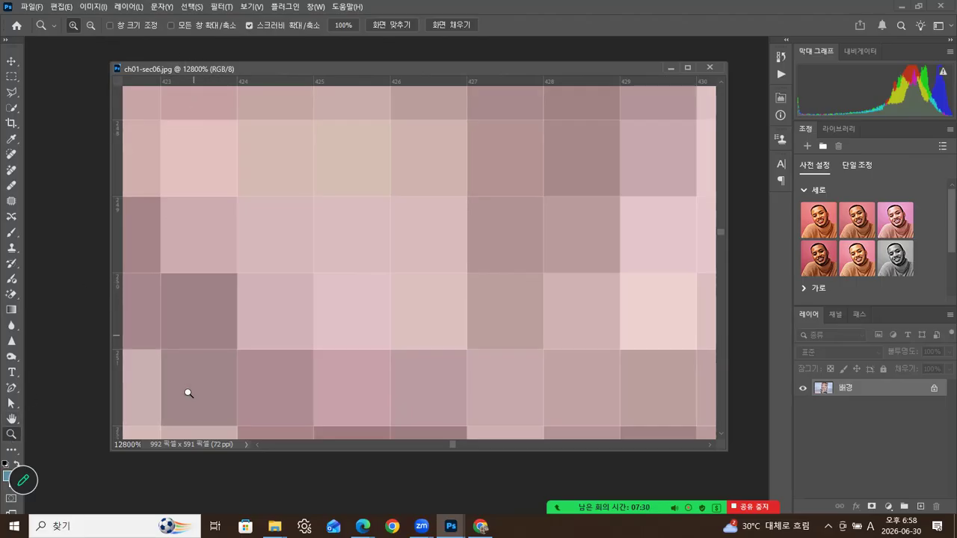
double_click(12, 433)
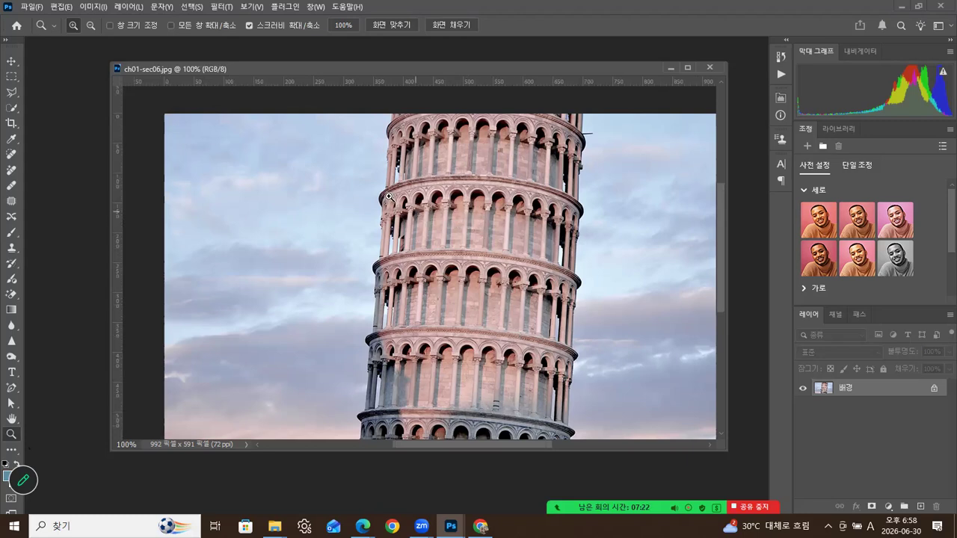
- Zoom deep into the tower's left edge and pan across the magnified pixels
drag(367, 182, 453, 272)
drag(434, 231, 544, 242)
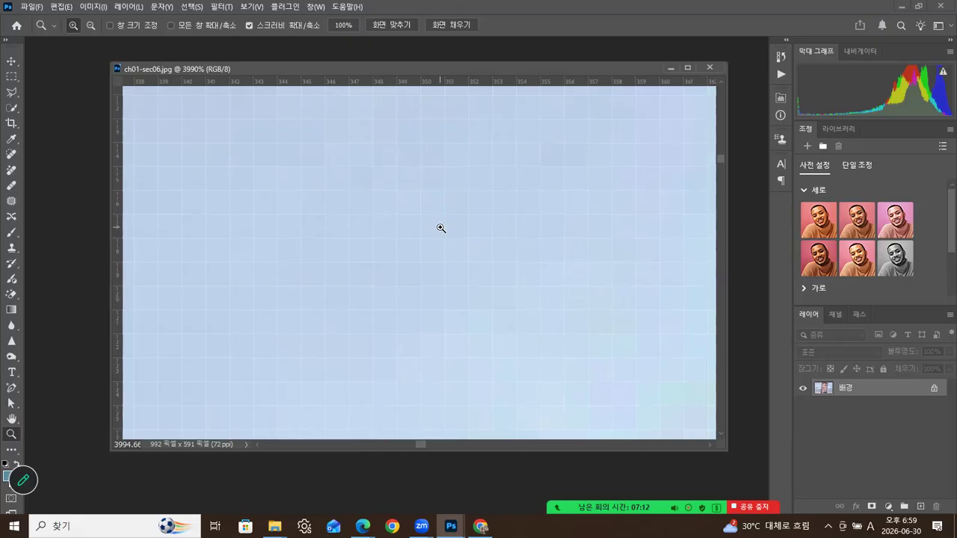
drag(468, 227, 427, 219)
drag(540, 259, 453, 213)
drag(555, 259, 340, 265)
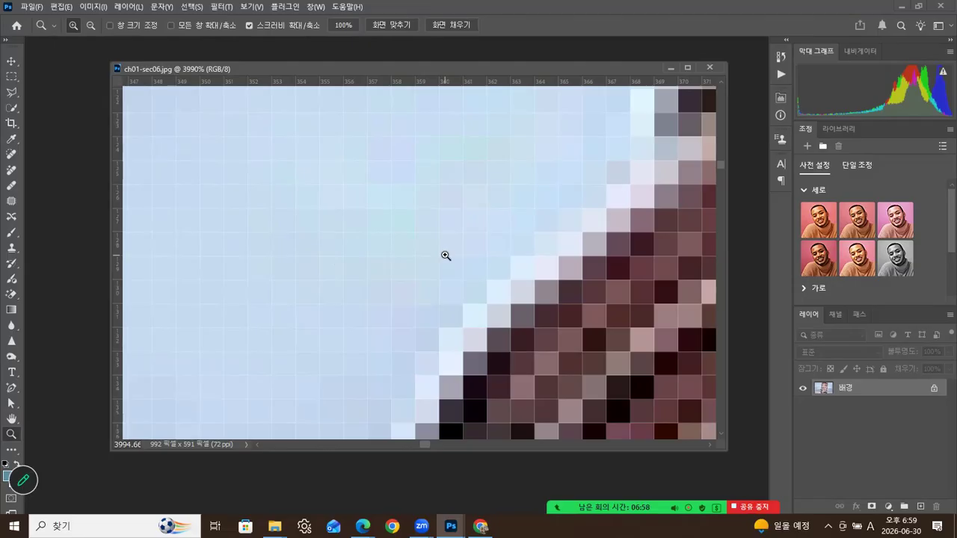
drag(498, 257, 419, 252)
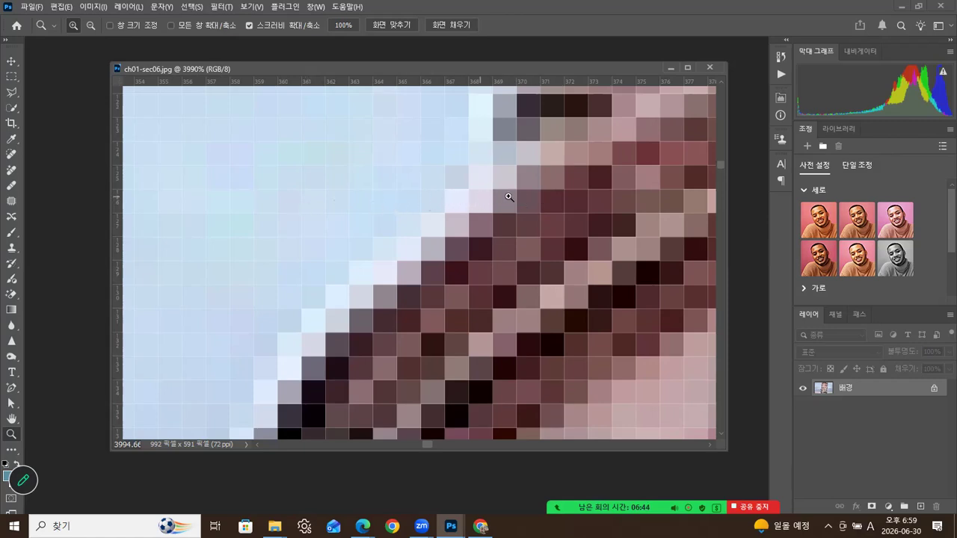
- Zoom further to about 6050%, then return the photo to 100% actual size
click(541, 198)
drag(544, 198, 523, 195)
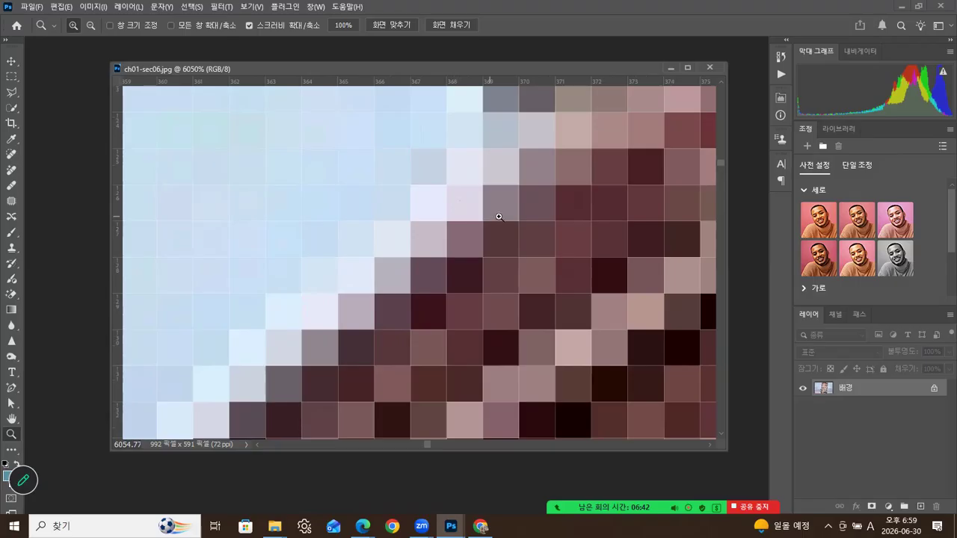
scroll(499, 218, up, 2)
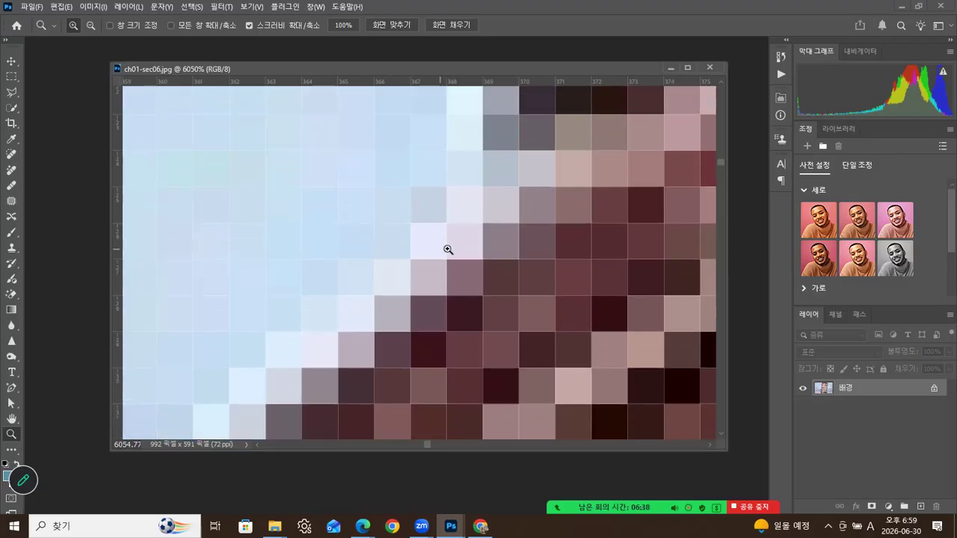
double_click(10, 435)
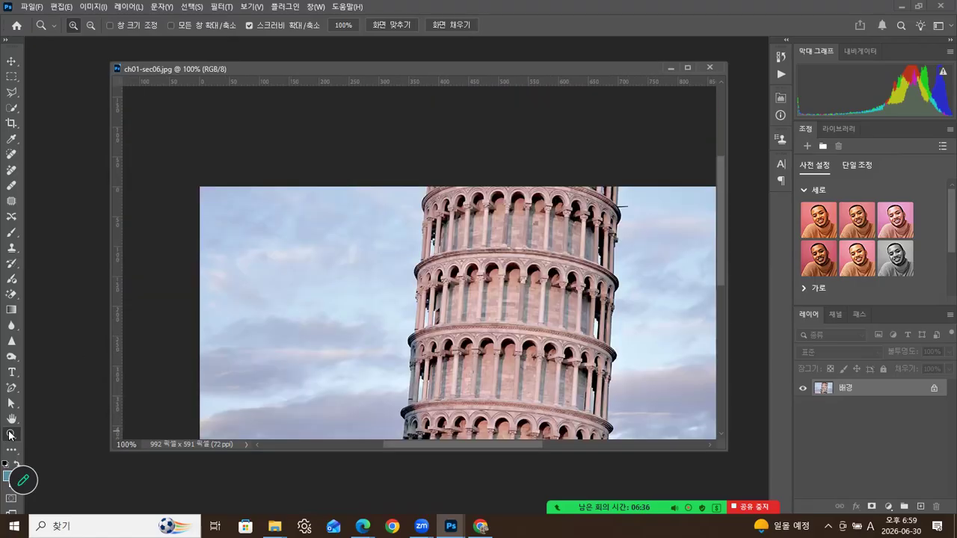
click(449, 241)
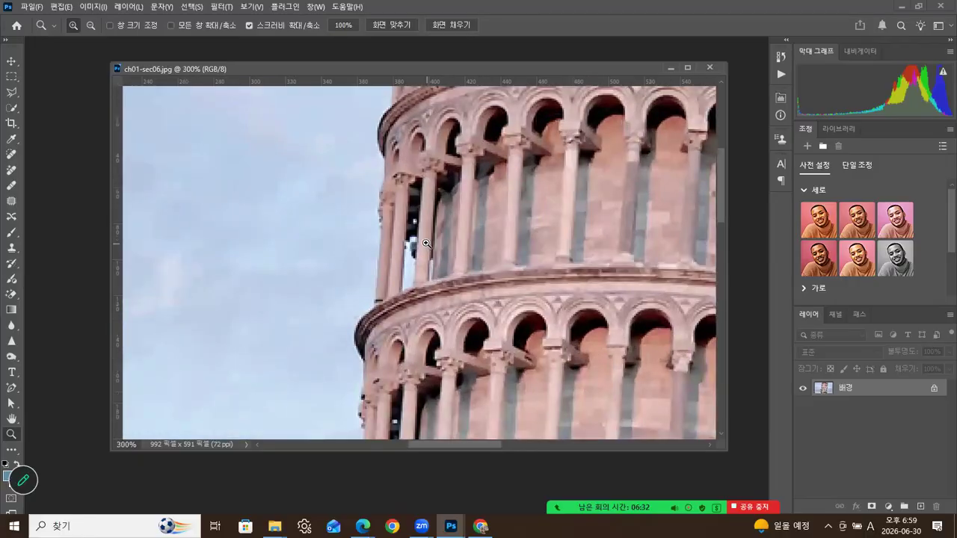
click(379, 234)
click(380, 234)
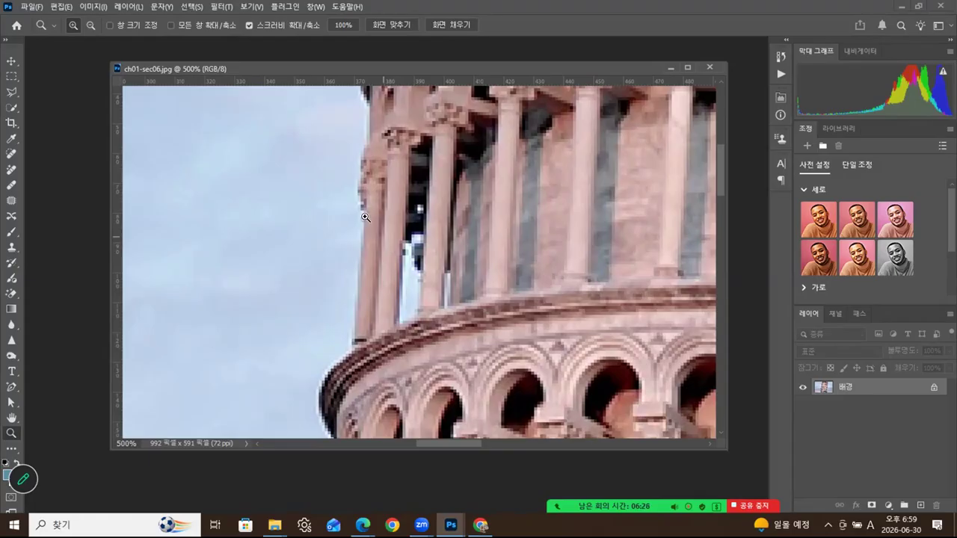
click(395, 199)
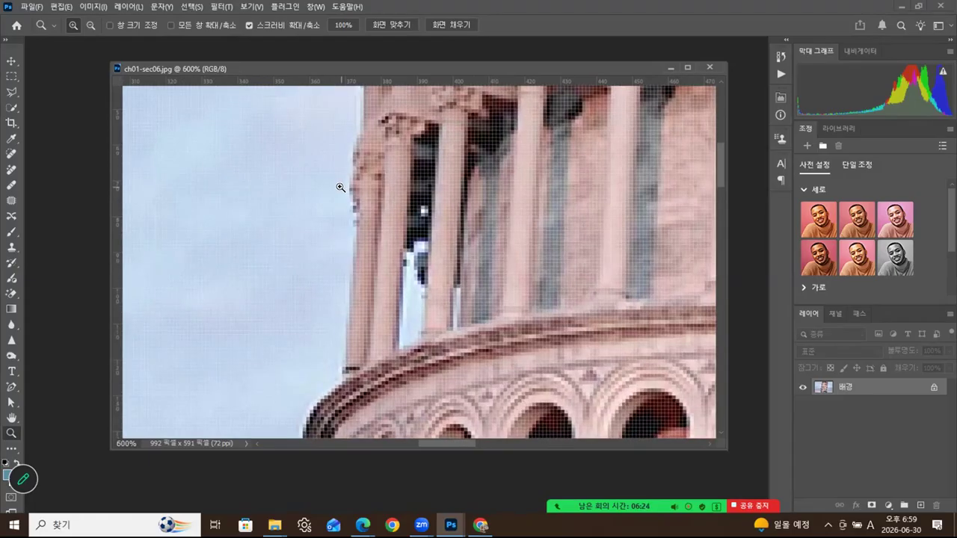
click(343, 186)
drag(298, 152, 350, 179)
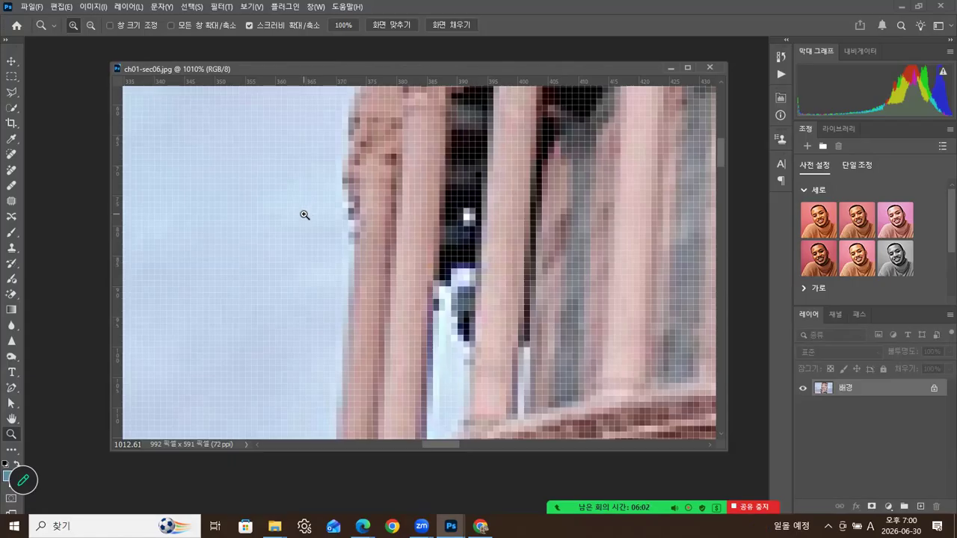
alt+click(344, 244)
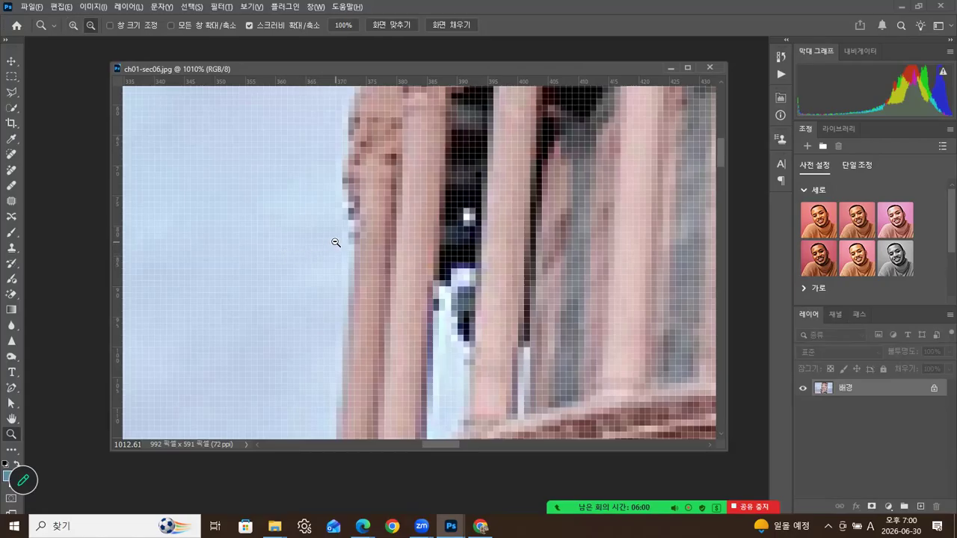
alt+click(351, 243)
alt+click(357, 241)
alt+click(364, 240)
alt+click(366, 240)
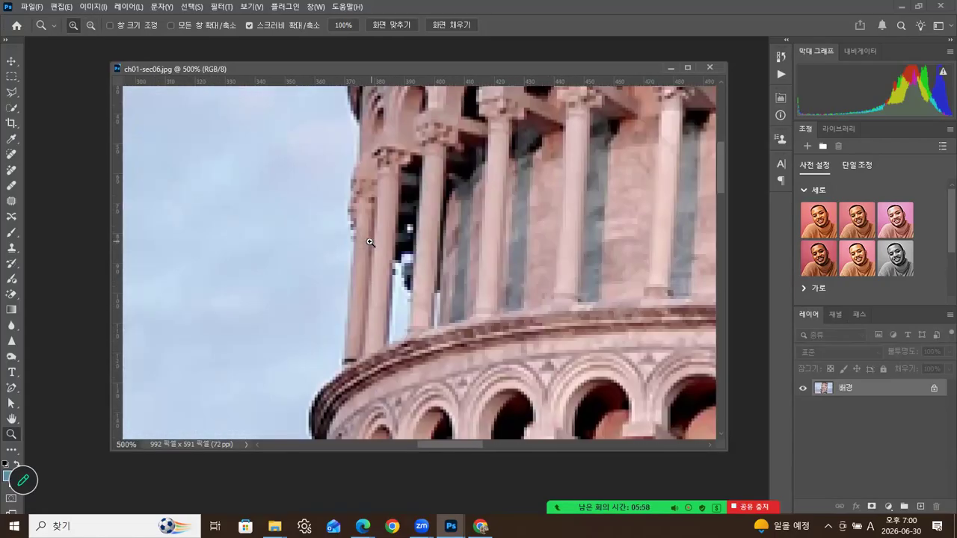
drag(378, 244, 434, 283)
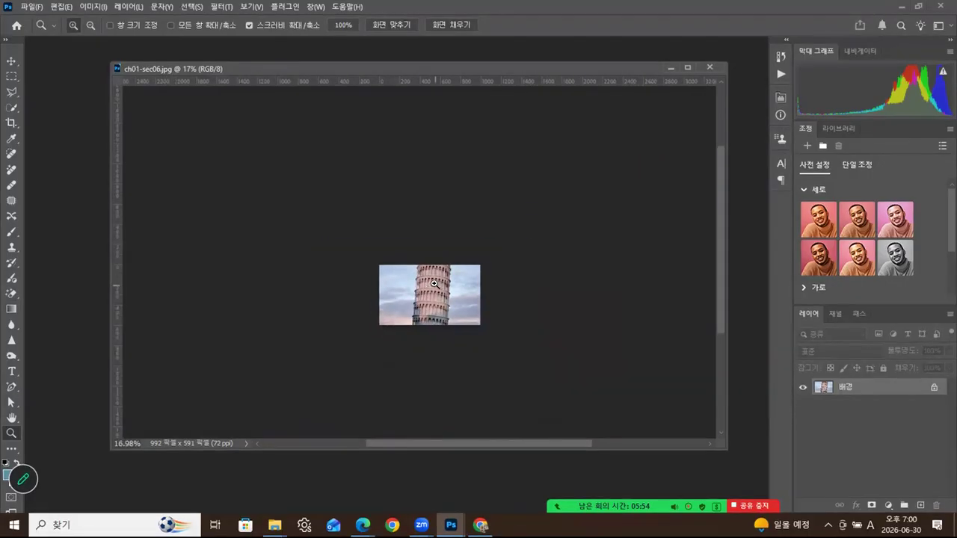
double_click(12, 433)
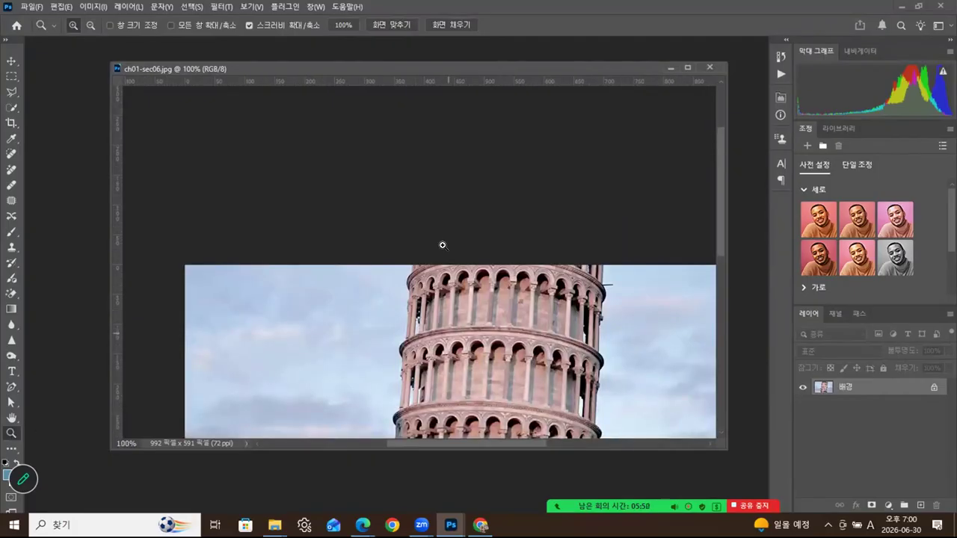
scroll(416, 220, down, 5)
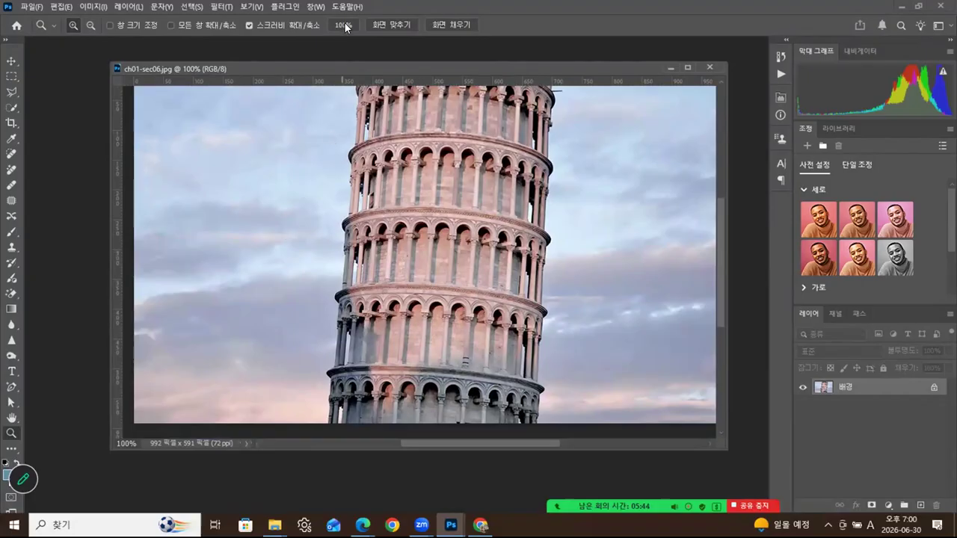
- Cycle the tower photo through Fit Screen, Fill Screen and 100%, finishing at 100%
click(389, 24)
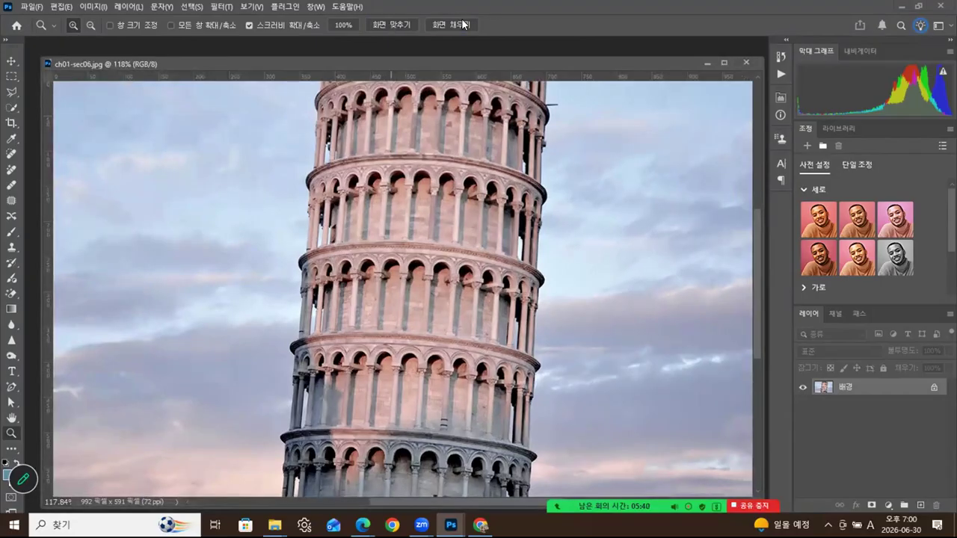
click(463, 25)
click(349, 25)
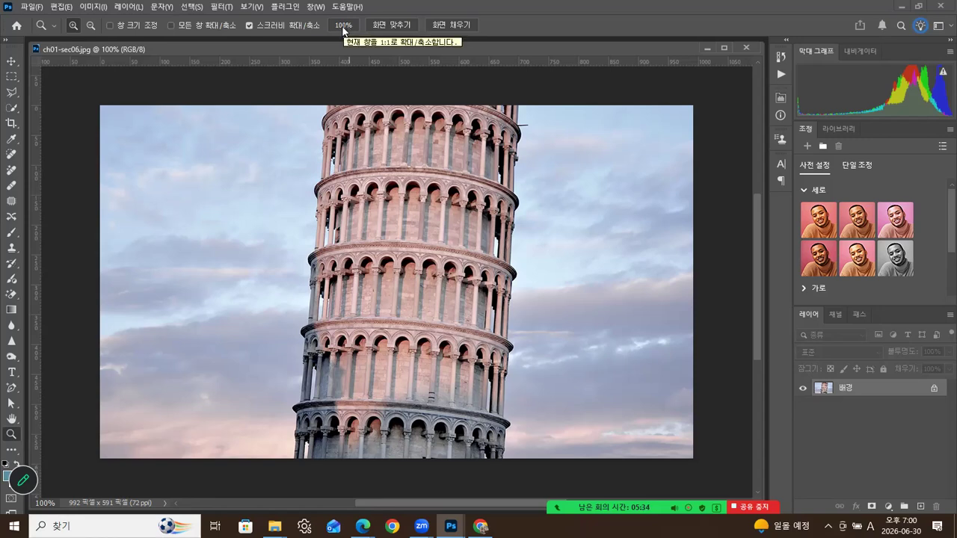
click(400, 24)
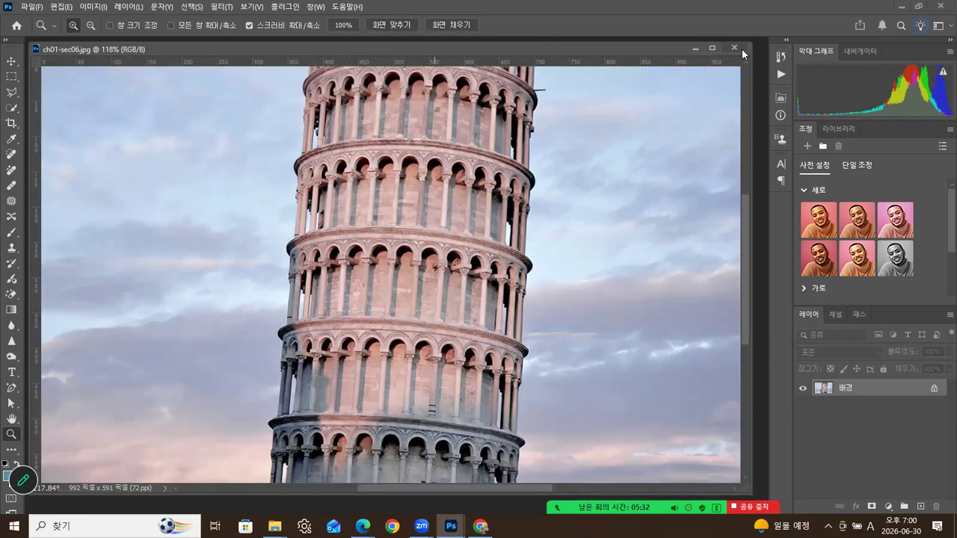
click(345, 26)
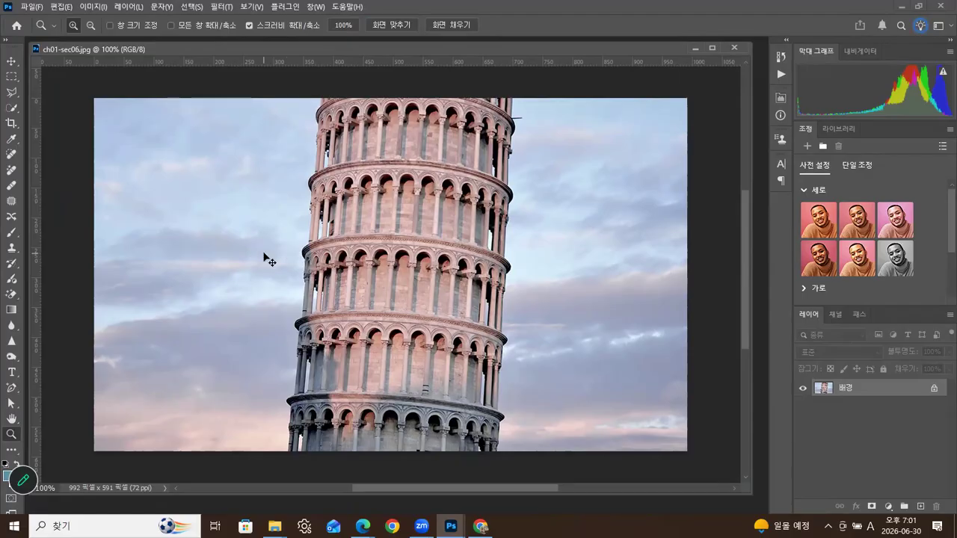
- Zoom the leaning tower photo out to 25% and 33.3%, then in to 100% on the tower top
key(ctrl+minus)
key(ctrl+minus)
key(ctrl+minus)
key(ctrl+minus)
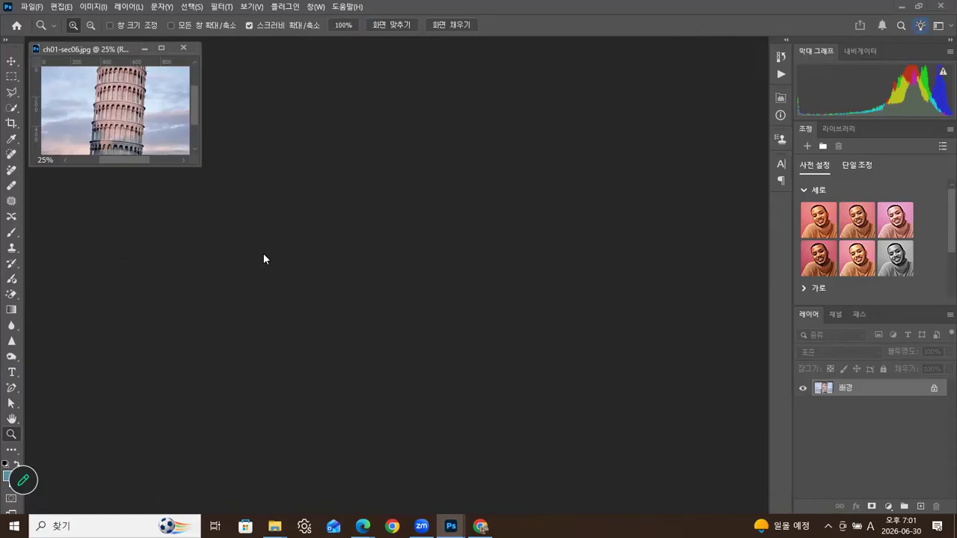
key(ctrl+plus)
key(ctrl+plus)
key(ctrl+plus)
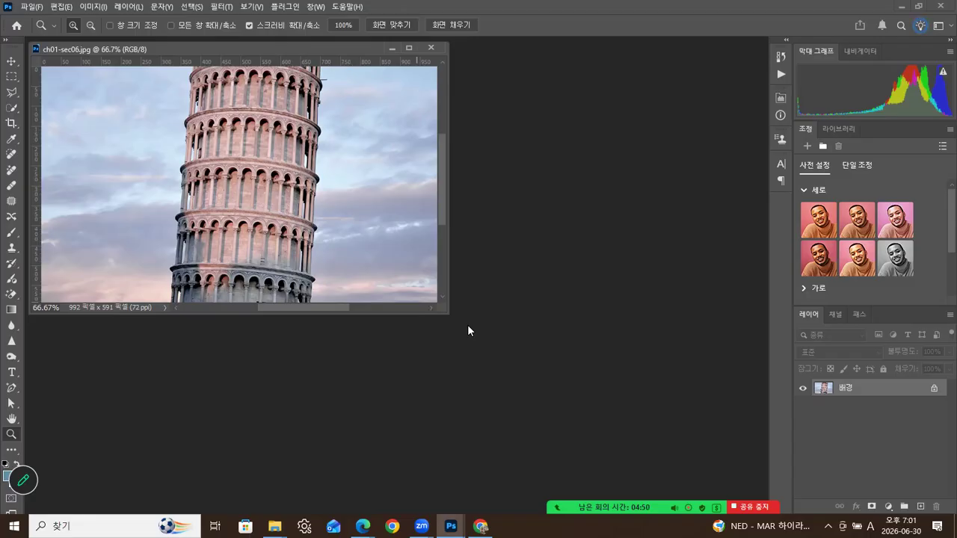
key(ctrl+minus)
key(ctrl+minus)
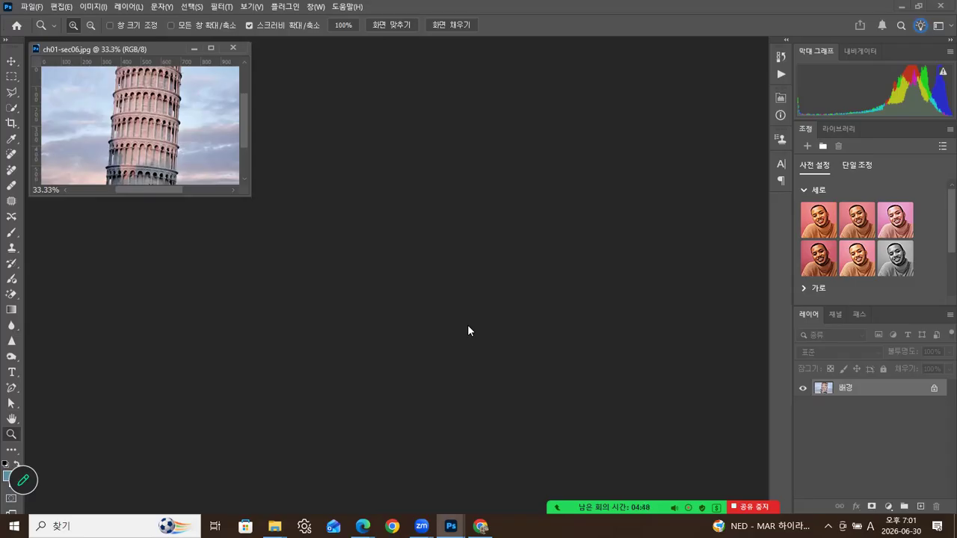
key(ctrl+plus)
key(ctrl+plus)
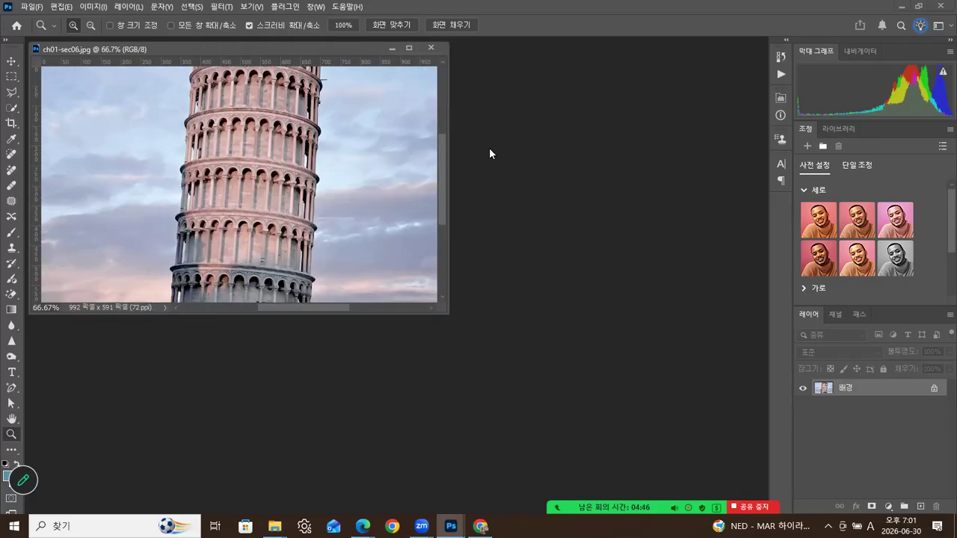
click(305, 81)
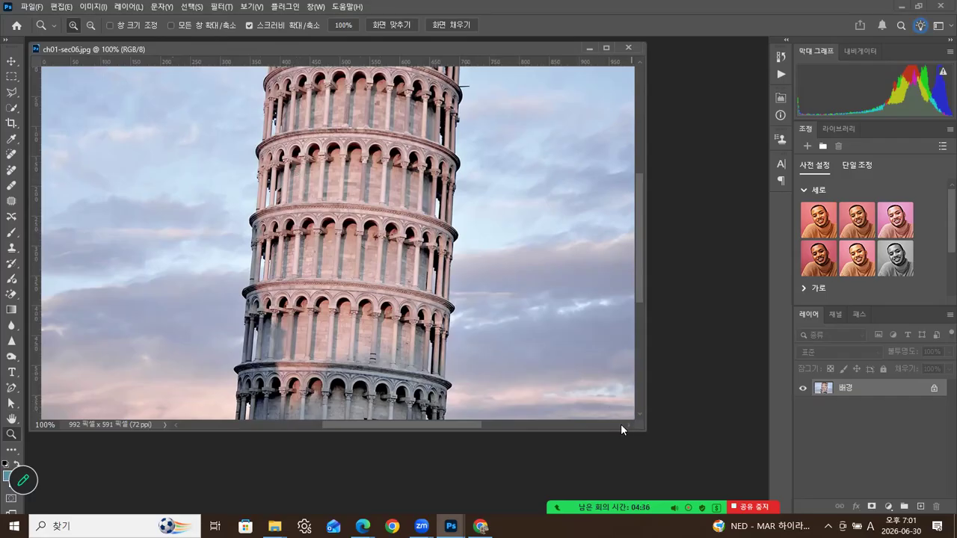
- Switch the tower view between Fit Screen, 100%, 200% and 66.7%, ending at 100%
click(403, 29)
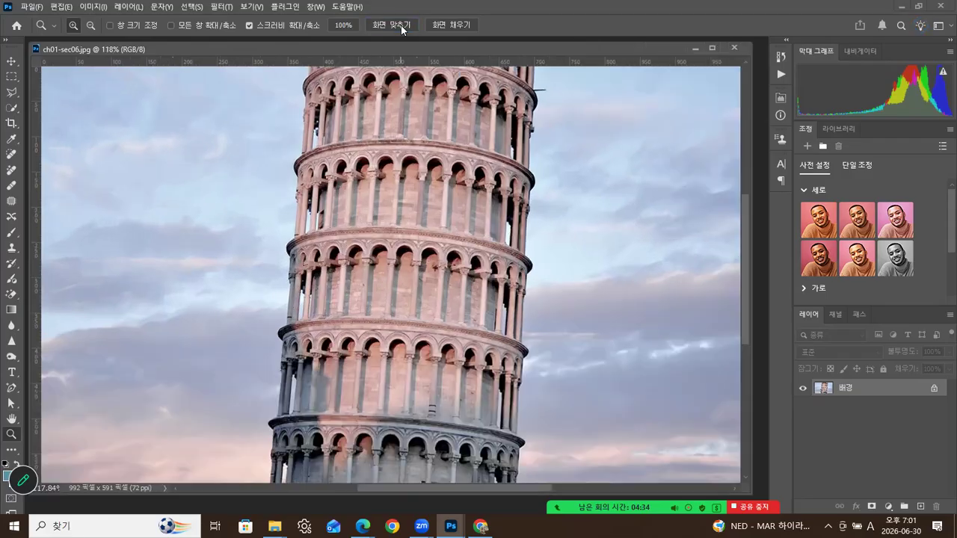
click(343, 26)
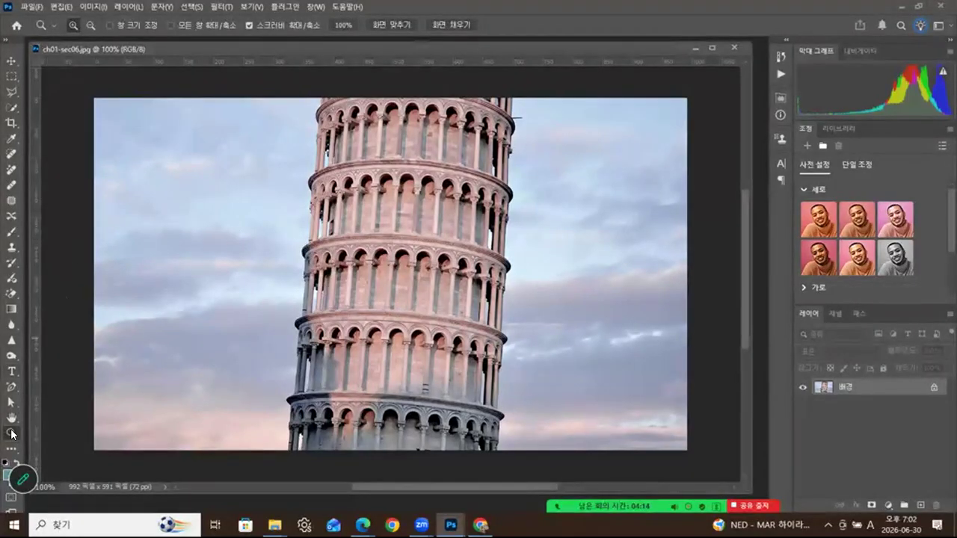
click(363, 246)
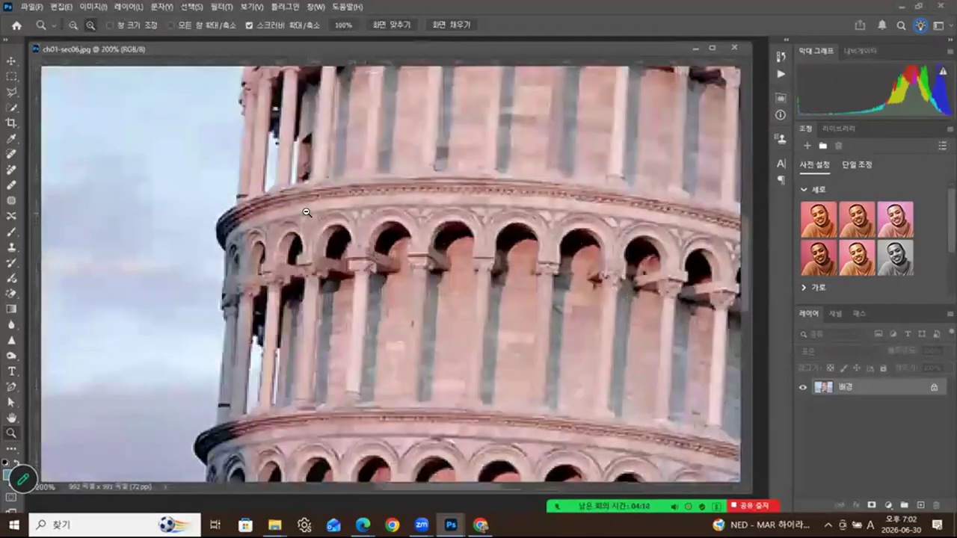
alt+click(306, 215)
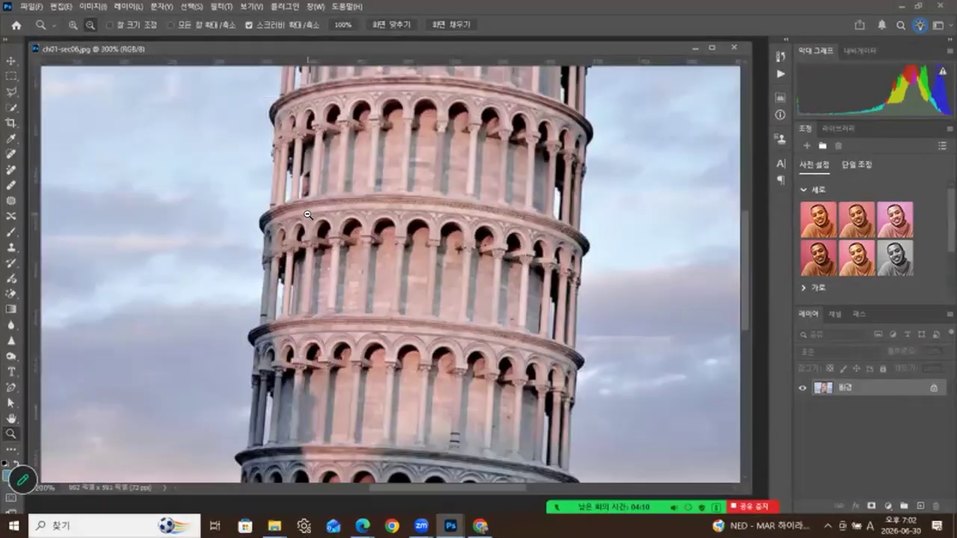
alt+click(307, 215)
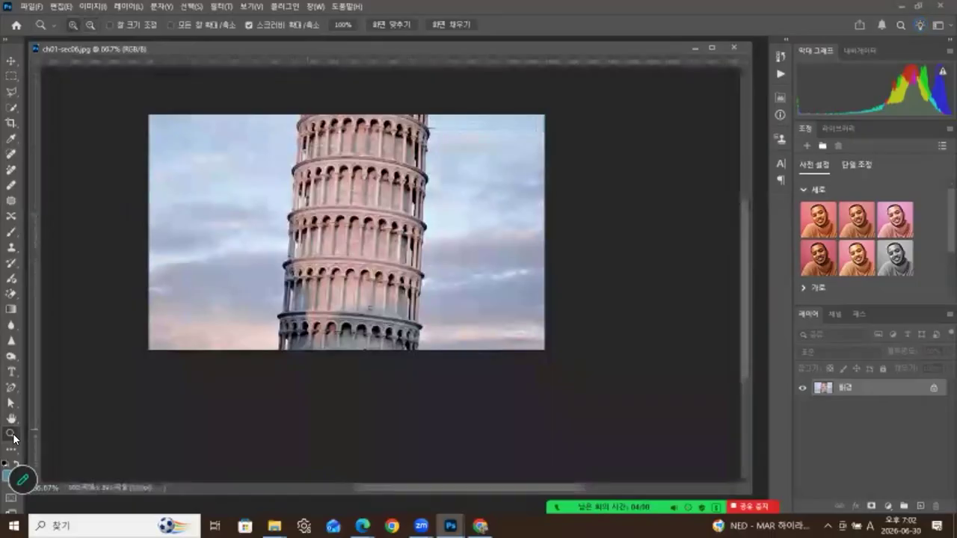
double_click(11, 435)
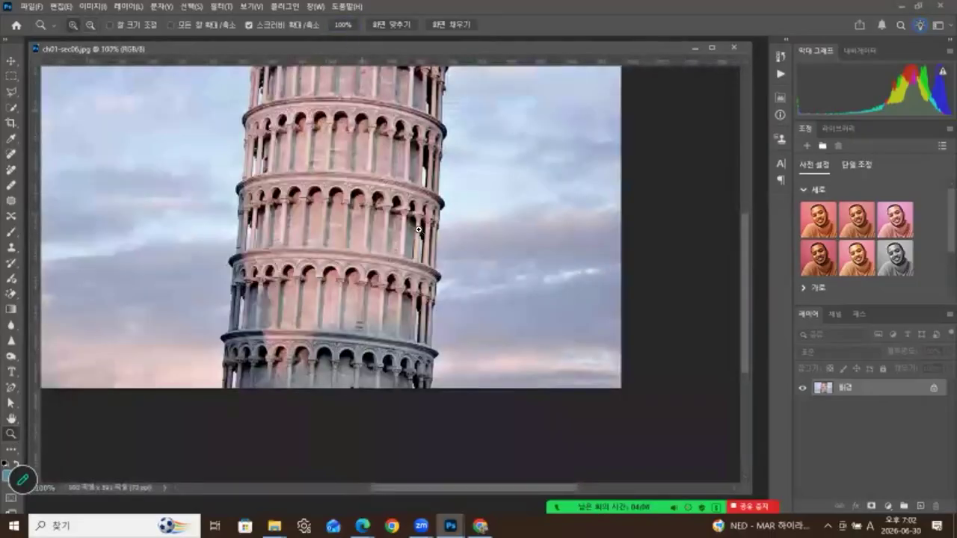
- Zoom out to 50% and back to 100%, nudge the window, then close the tower photo
key(ctrl+minus)
key(ctrl+minus)
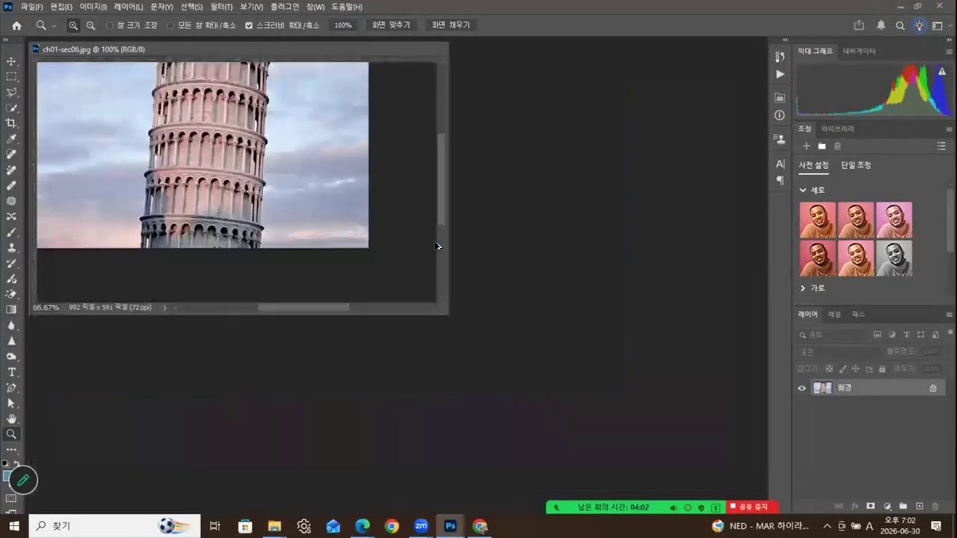
key(ctrl+plus)
key(ctrl+plus)
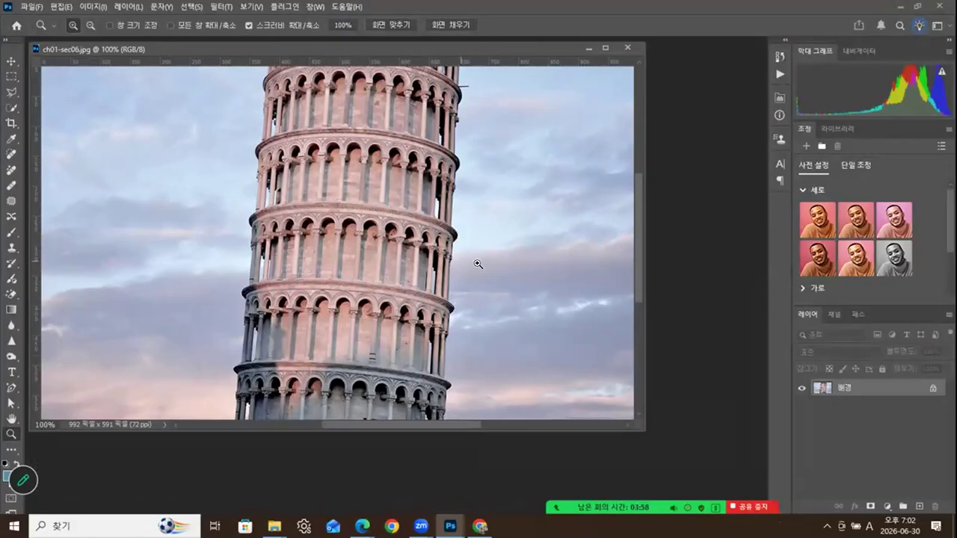
drag(506, 46, 526, 64)
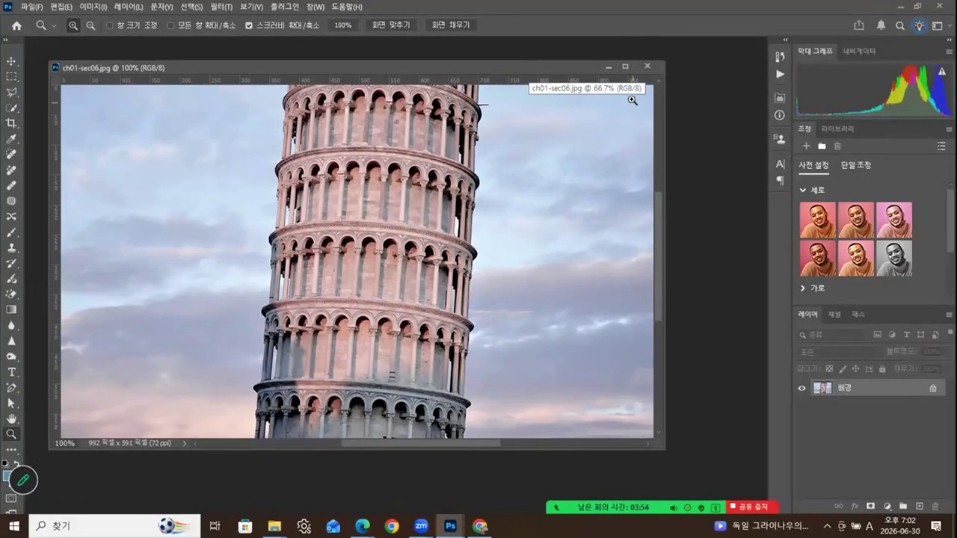
click(646, 65)
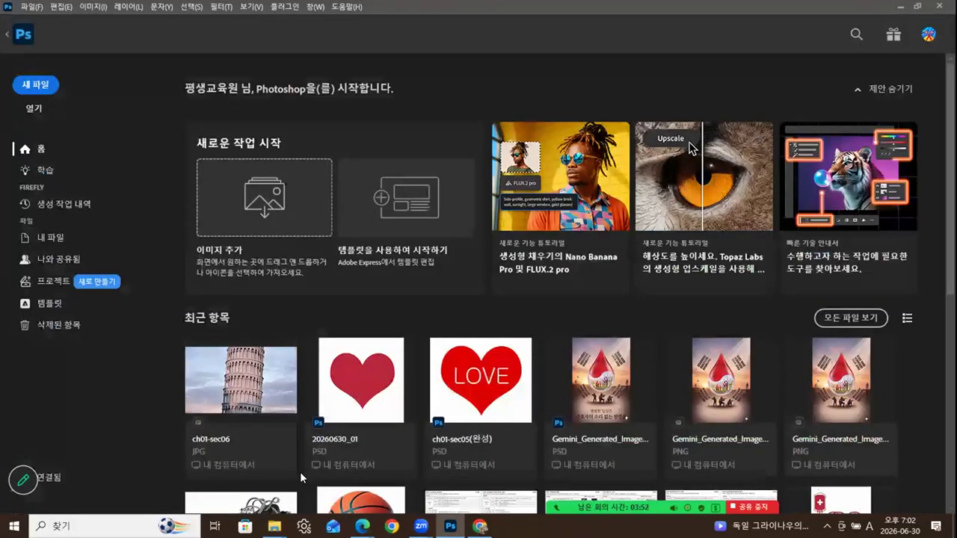
- Select ch01-sec07.jpg through ch01-sec07-02.jpg in the ch01 folder and drag them into Photoshop
mouse_move(274, 526)
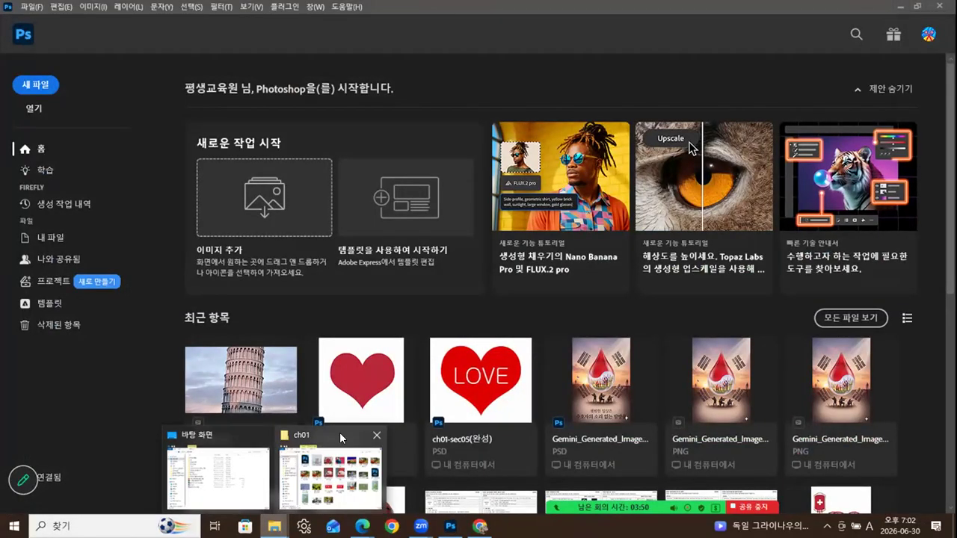
click(339, 432)
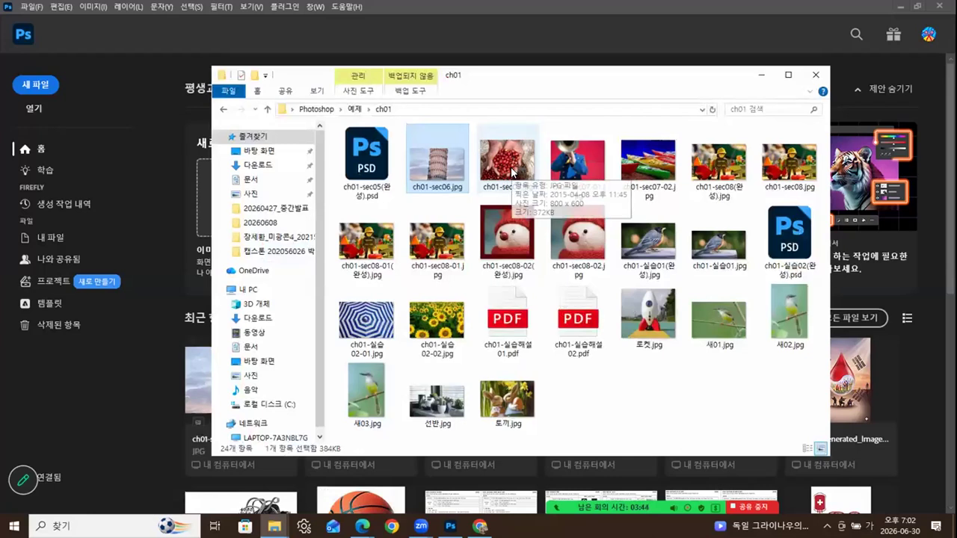
click(512, 166)
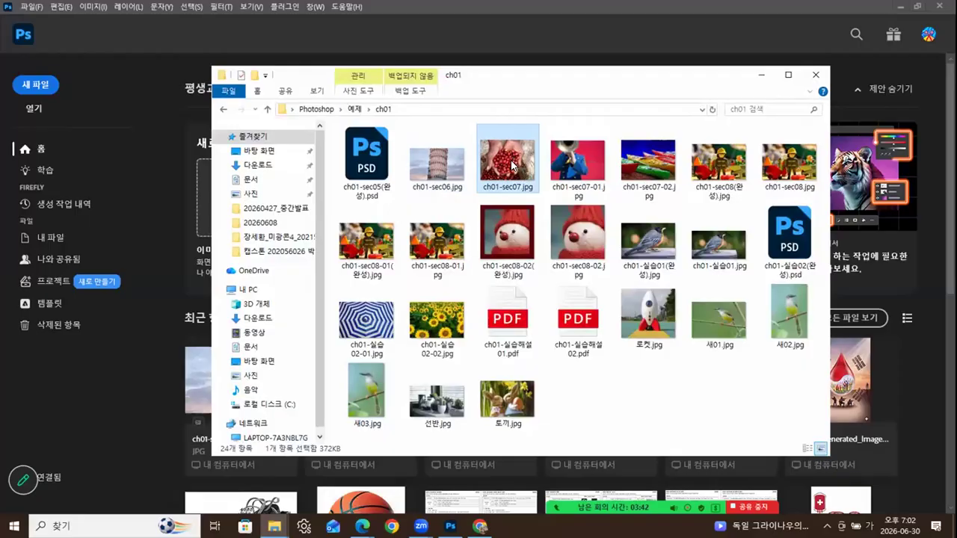
ctrl+click(577, 166)
ctrl+click(630, 167)
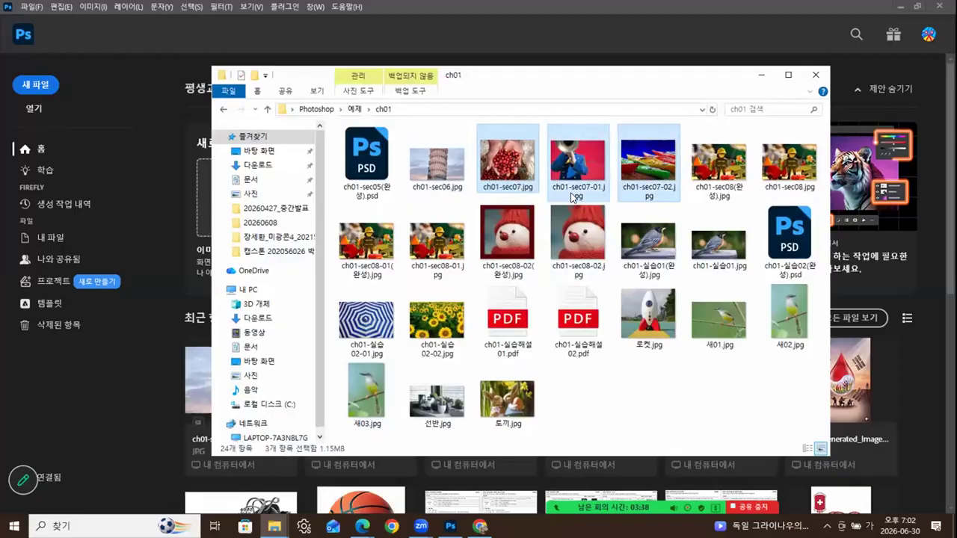
drag(498, 172, 109, 419)
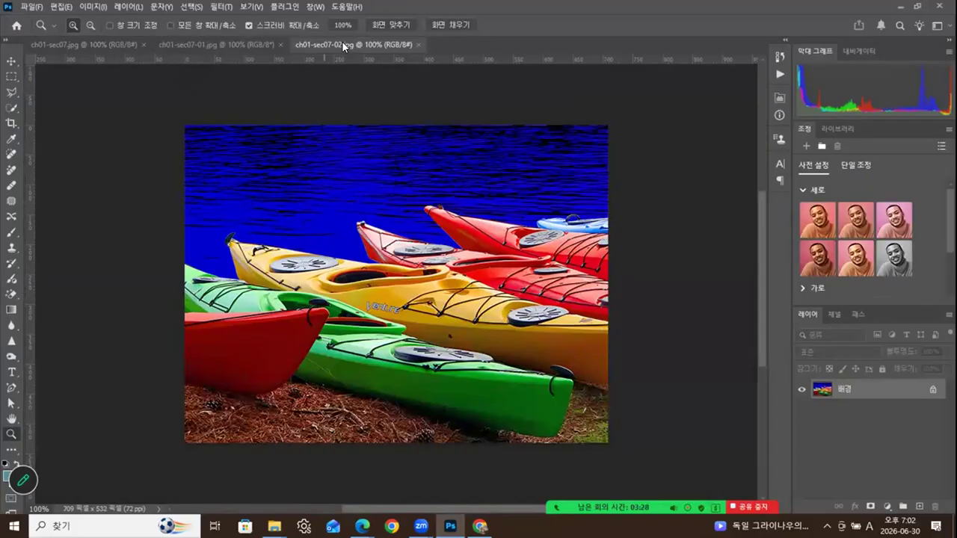
- Switch between the trumpeter, coffee-cherry and kayak tabs, finishing on ch01-sec07.jpg
click(241, 42)
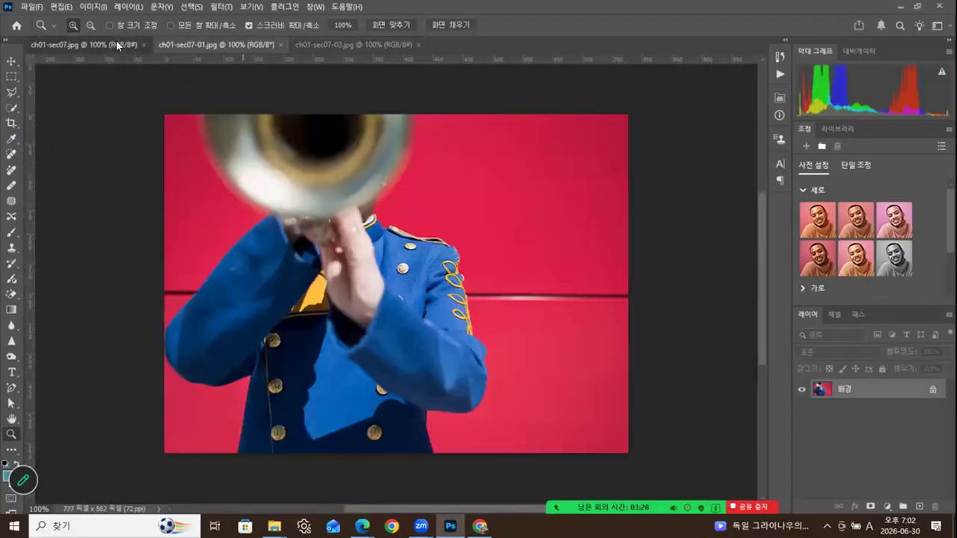
click(116, 44)
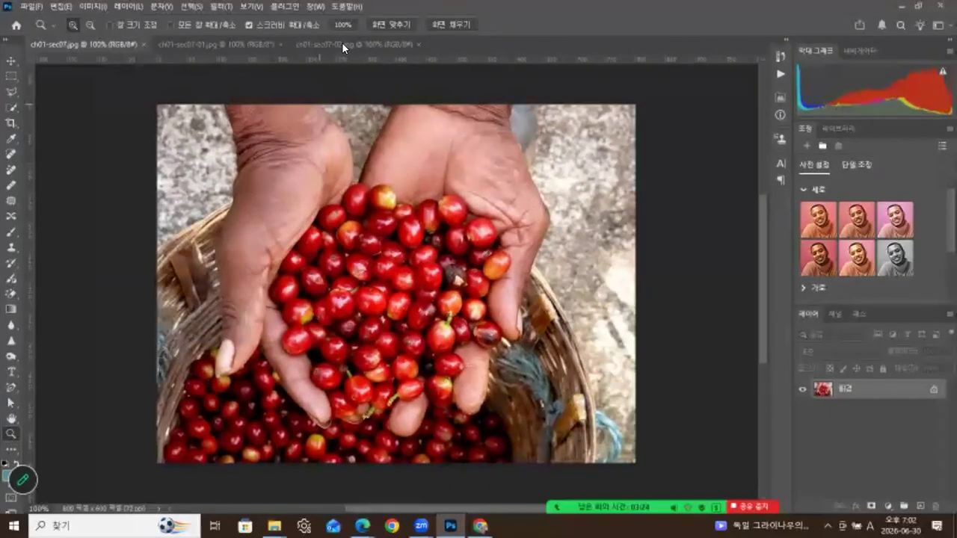
click(342, 44)
click(231, 42)
click(134, 44)
mouse_move(528, 491)
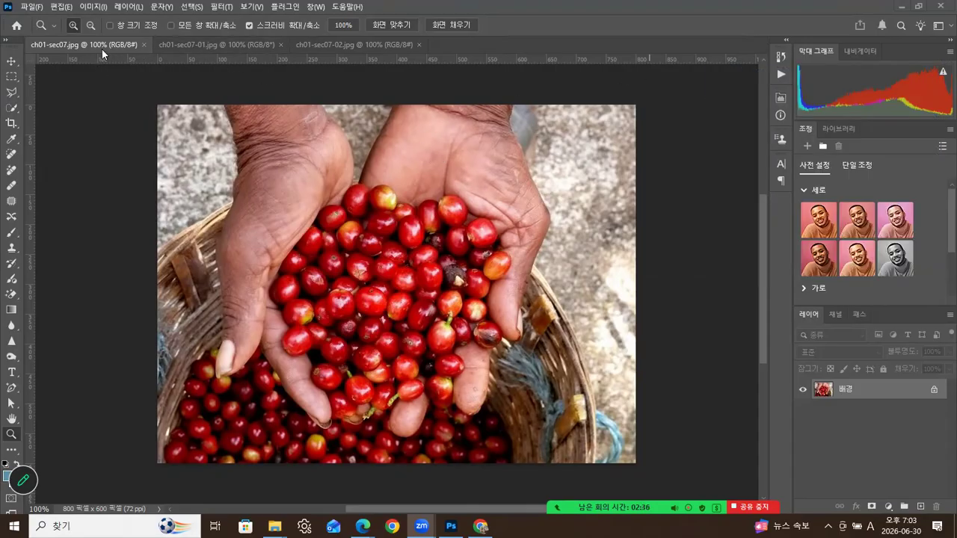
- Float the ch01-sec07.jpg tab and apply Window > Arrange > 3-up Stacked
drag(98, 43, 164, 150)
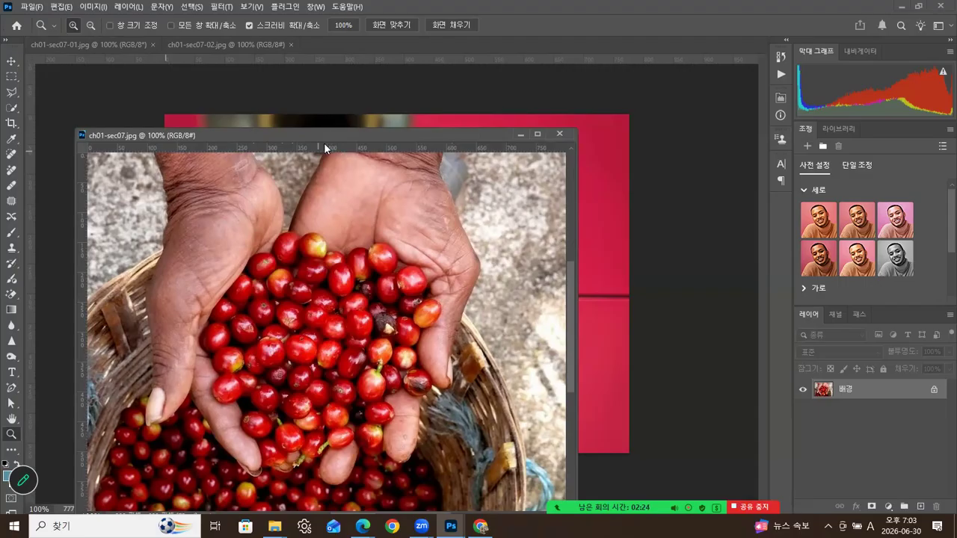
click(316, 6)
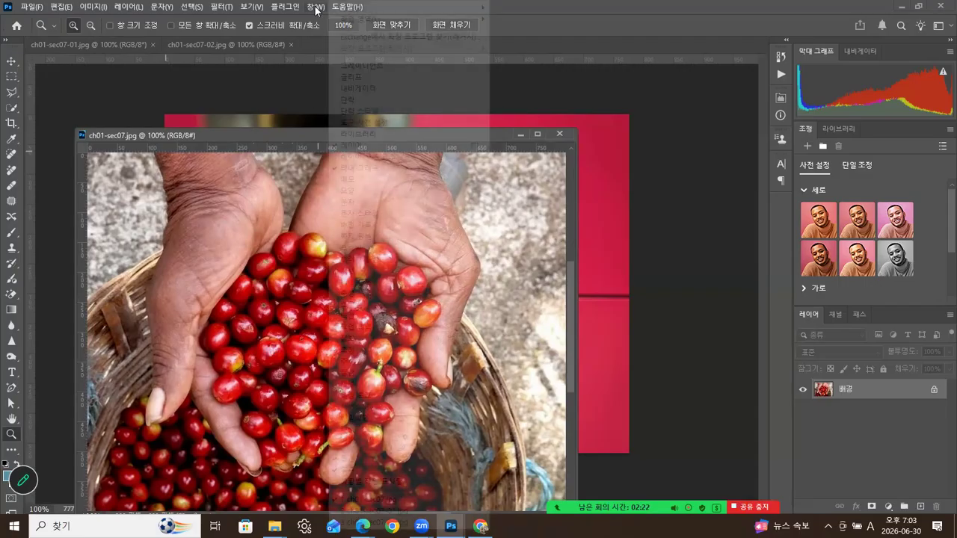
mouse_move(348, 11)
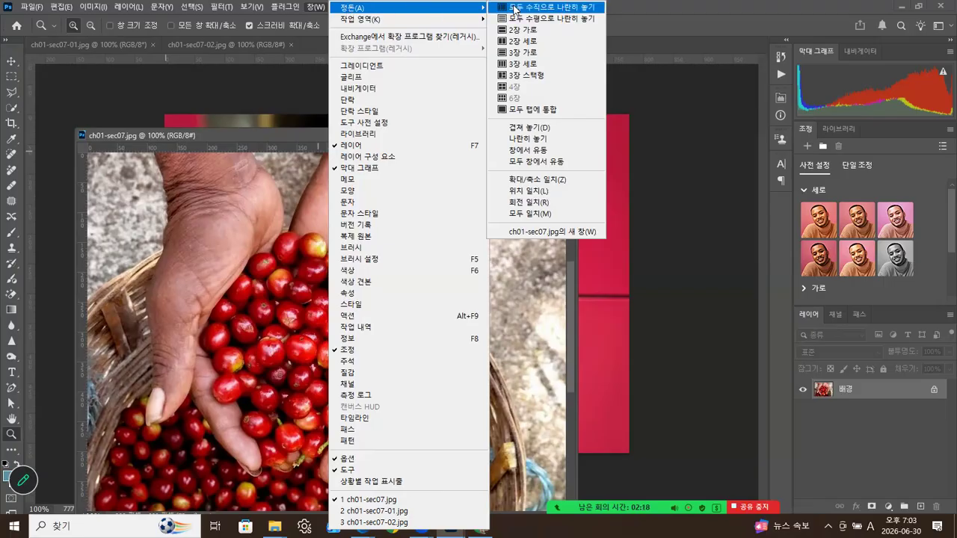
click(534, 80)
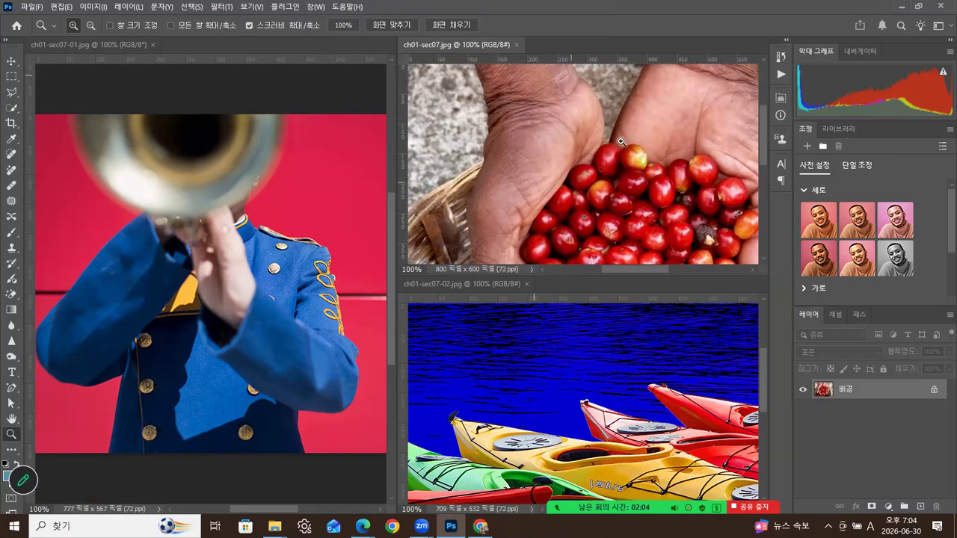
- Tile the three photos as 3-up Horizontal, then as 3-up Vertical
click(316, 6)
mouse_move(373, 11)
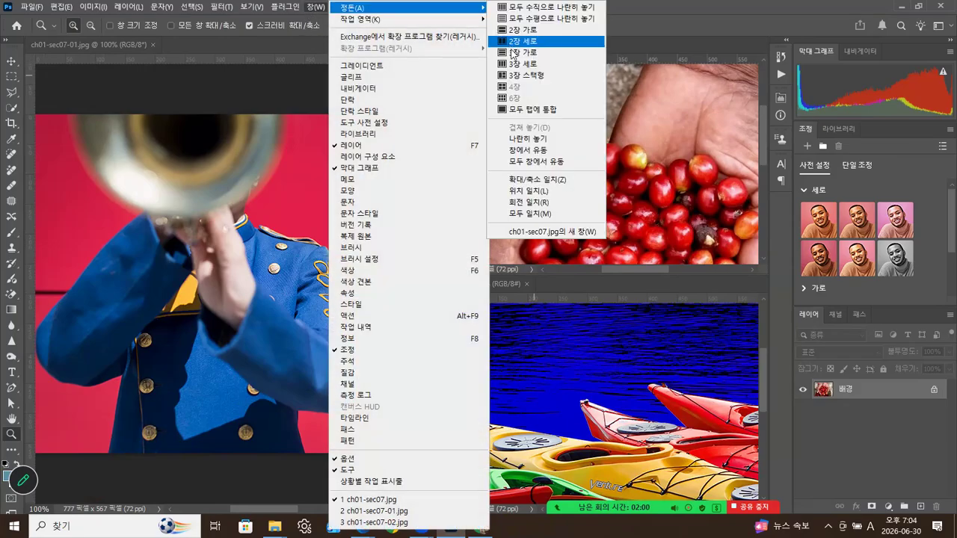
click(516, 51)
click(318, 7)
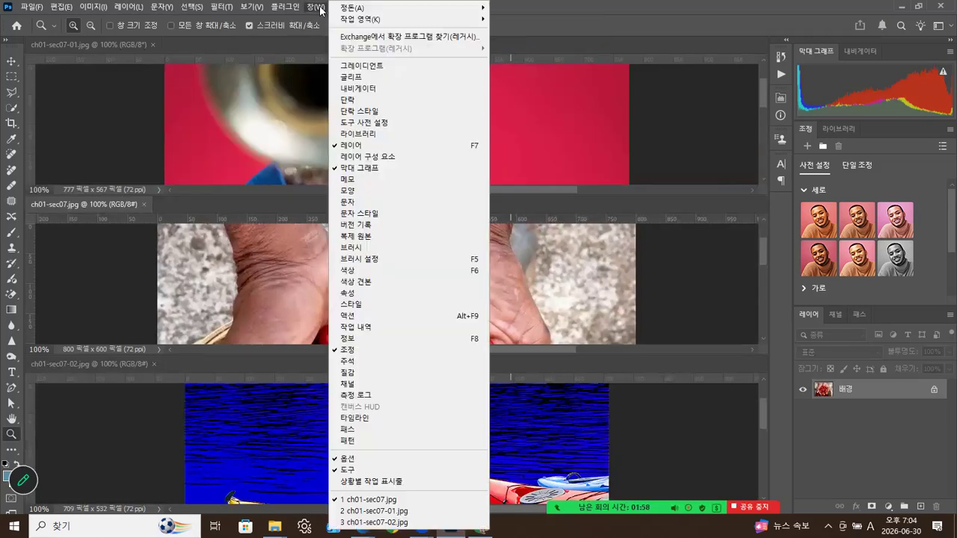
mouse_move(360, 11)
click(522, 65)
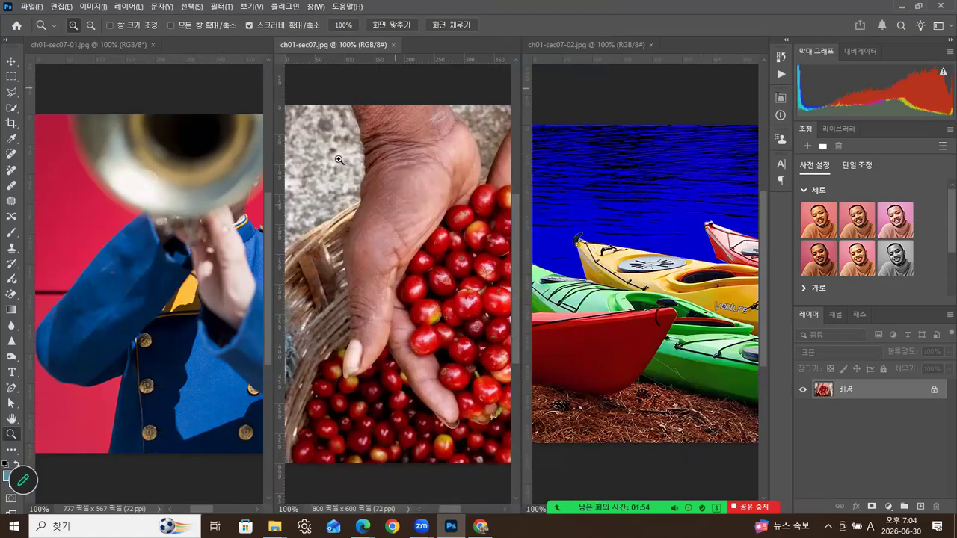
- Return to 3-up Stacked, then close the trumpeter and coffee-cherry photos
click(318, 8)
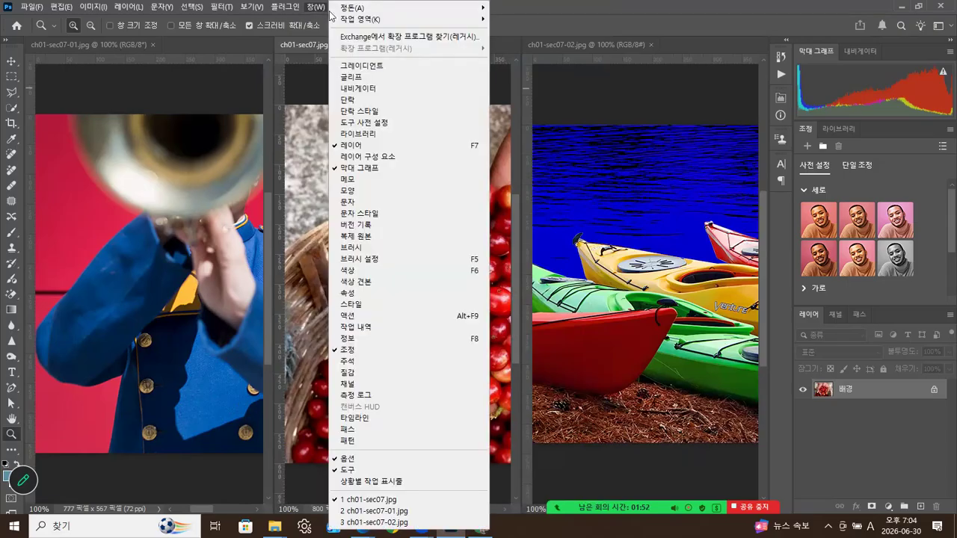
mouse_move(358, 11)
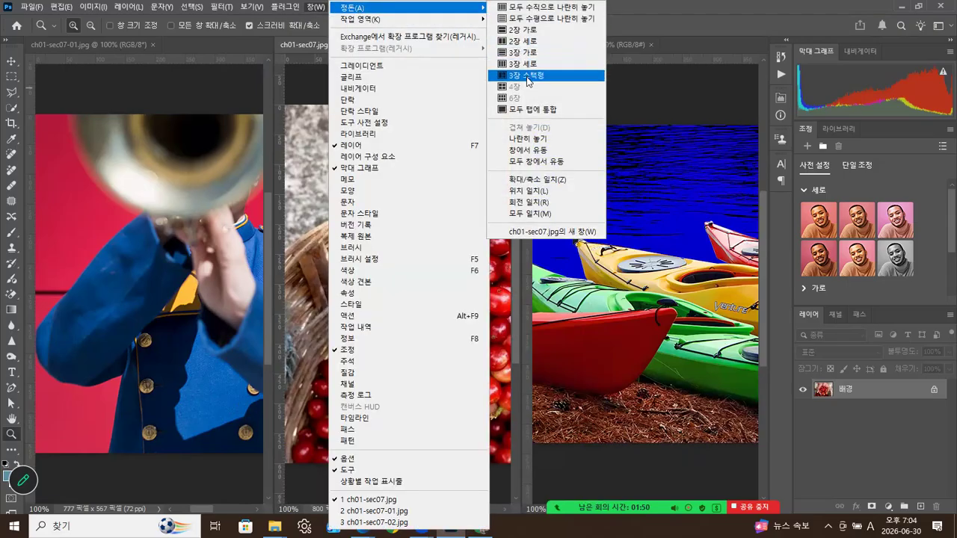
click(528, 76)
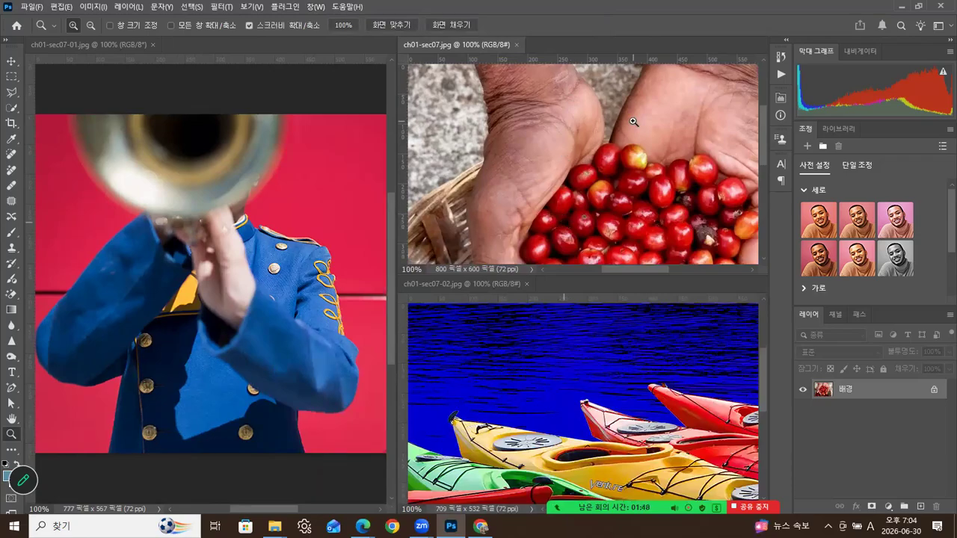
click(153, 44)
click(146, 45)
- Close the kayak photo and drag the three sec07 JPGs from the ch01 folder back into Photoshop
click(155, 44)
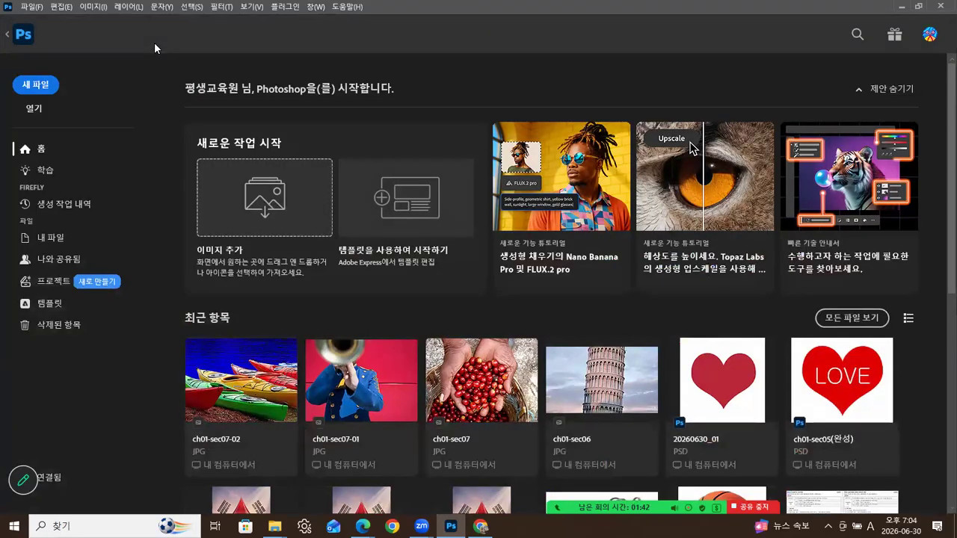
mouse_move(274, 526)
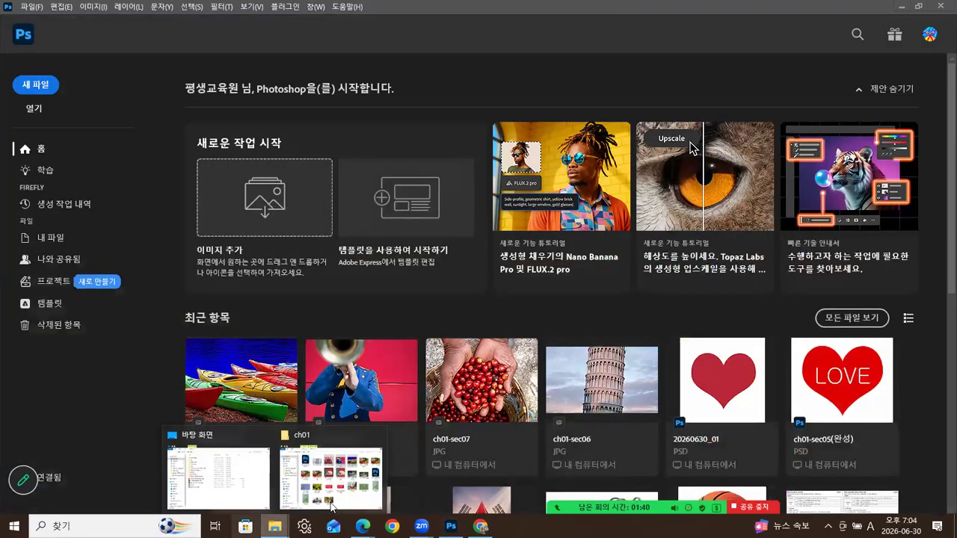
click(336, 448)
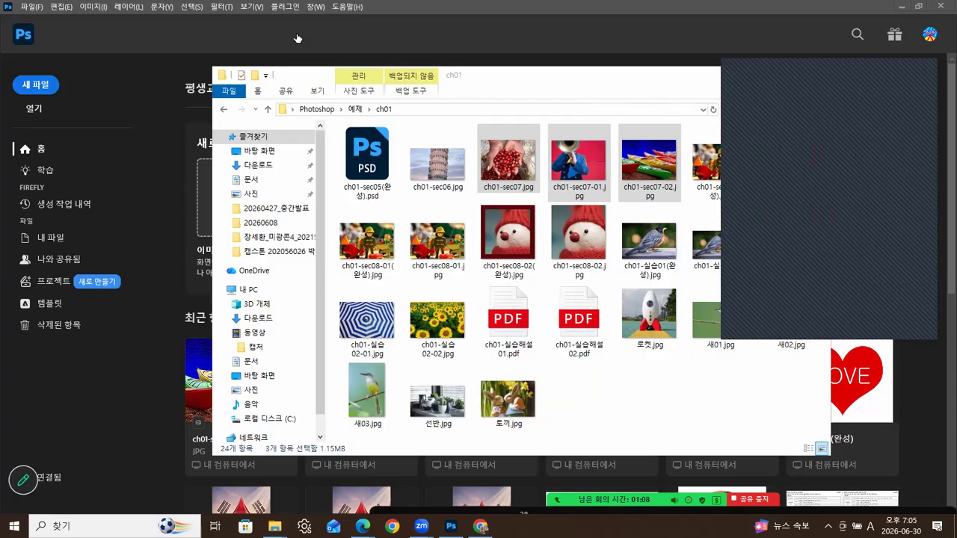
drag(510, 171, 121, 432)
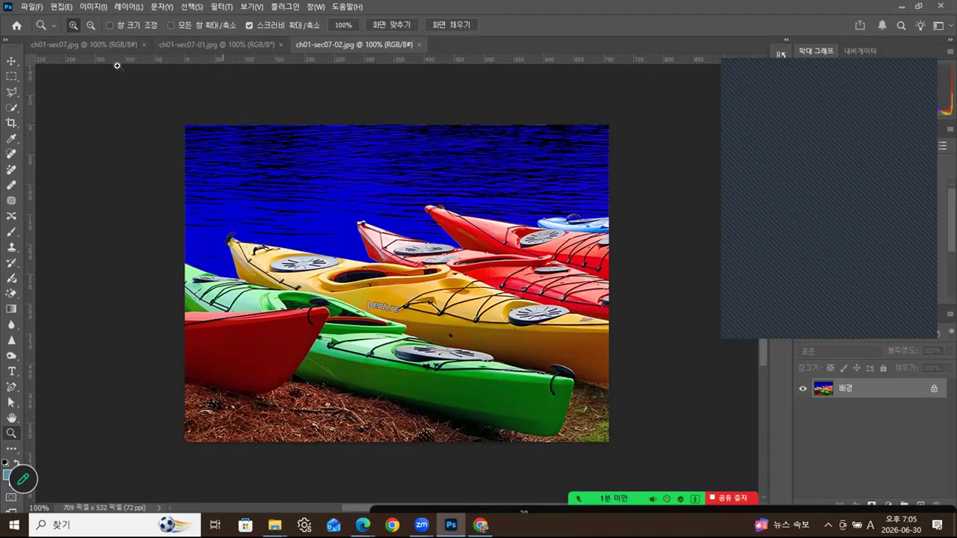
- Float the coffee-cherry, trumpeter and kayak tabs as overlapping windows, bringing the kayak photo forward
drag(97, 40, 120, 108)
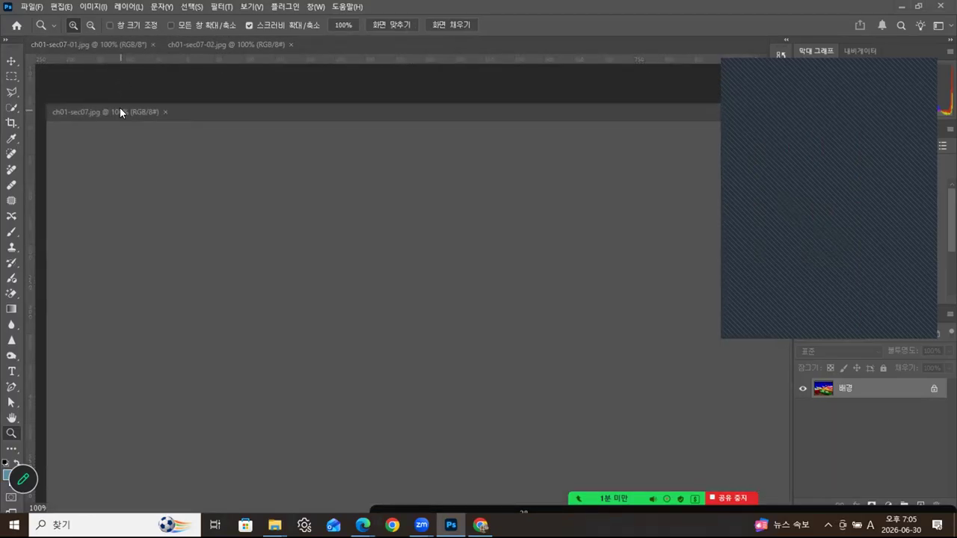
drag(116, 39, 171, 98)
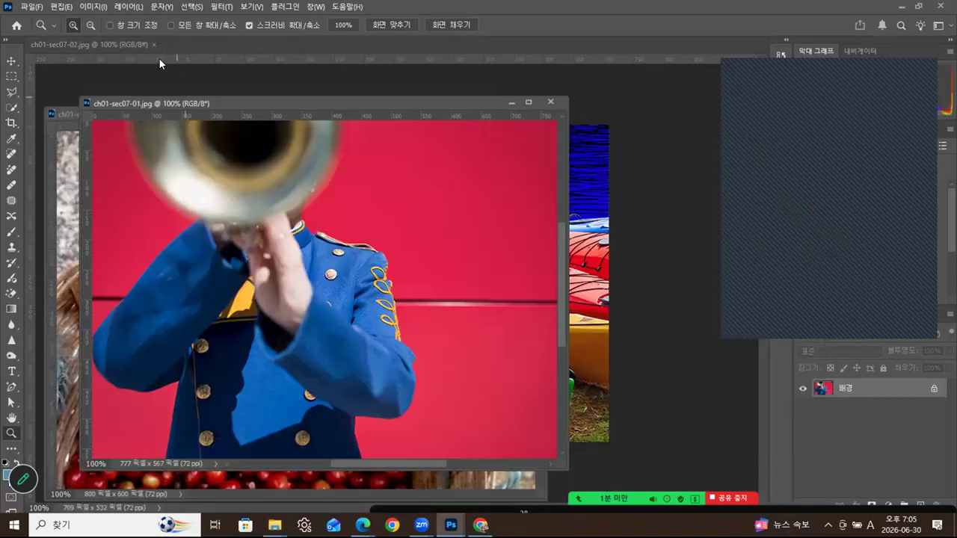
drag(132, 40, 407, 50)
drag(148, 99, 177, 88)
drag(108, 110, 108, 127)
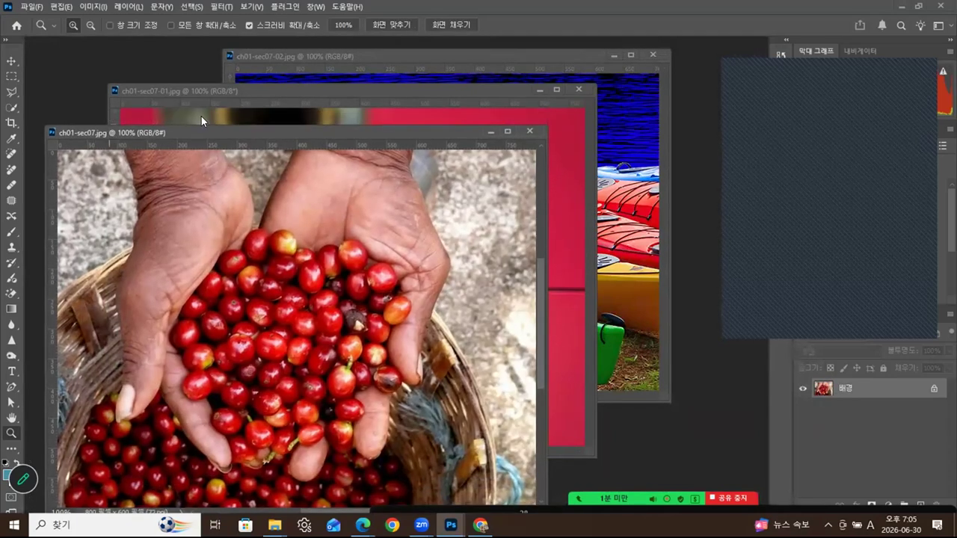
drag(293, 90, 309, 93)
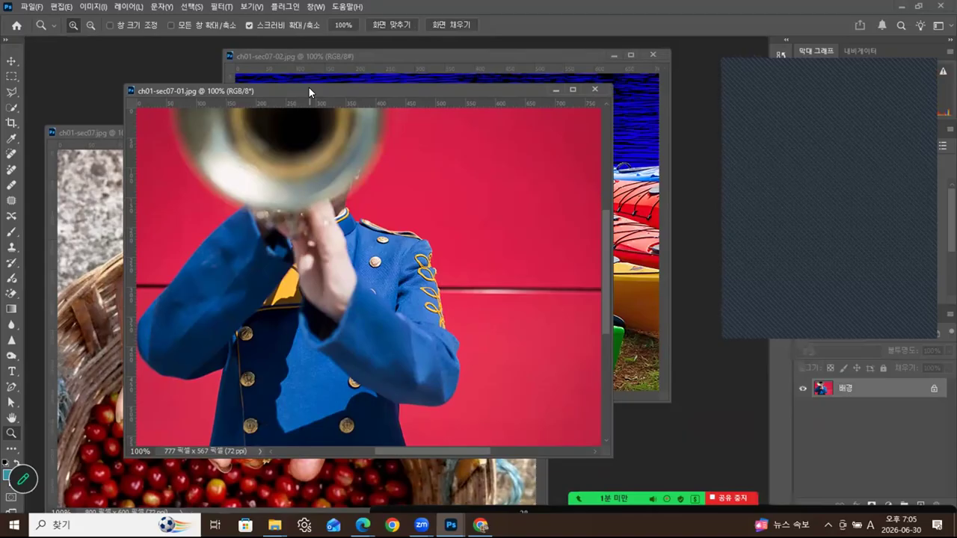
click(498, 55)
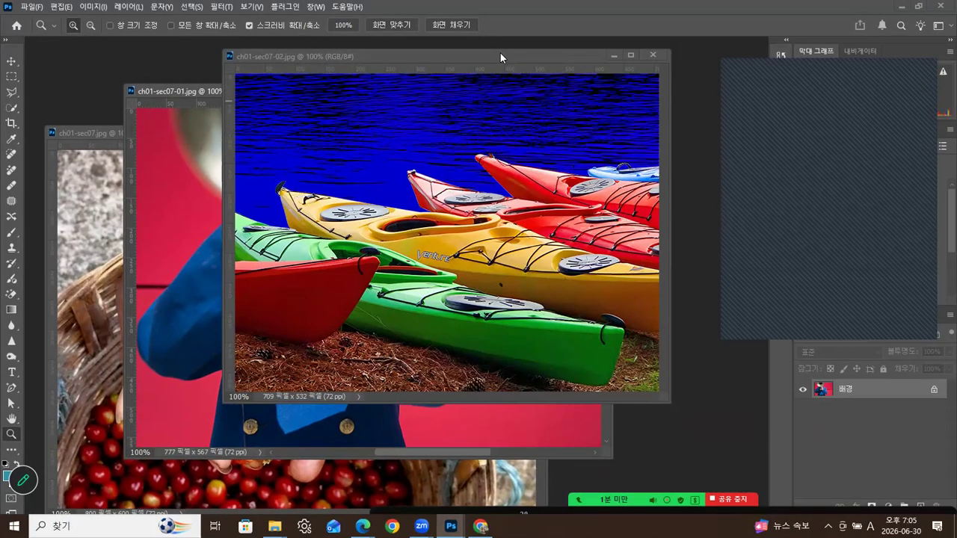